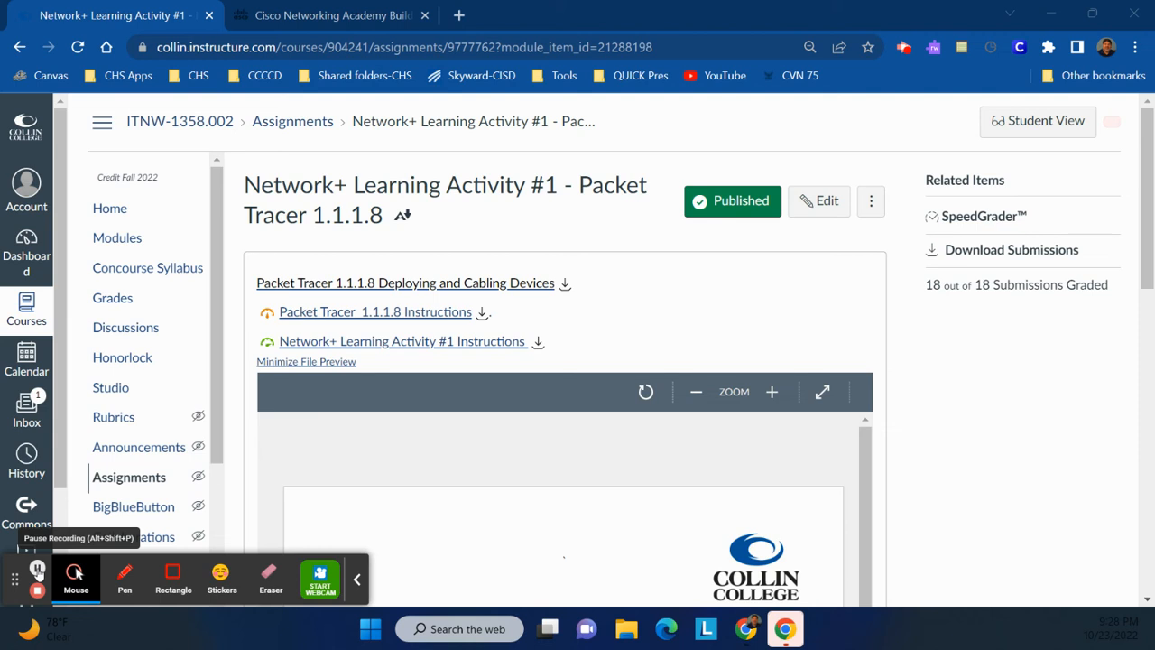
Open the course modules list and the Network+ Learning Activity #1 assignment.
left_click(95, 242)
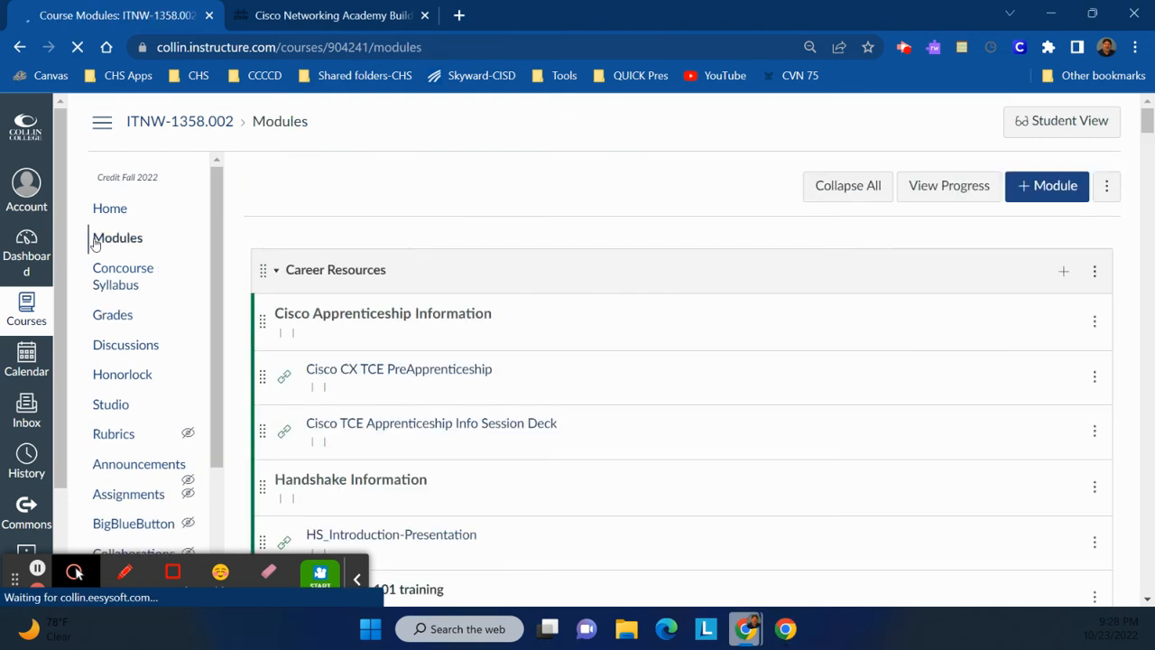
scroll(496, 319, "down", 6)
scroll(495, 319, "down", 15)
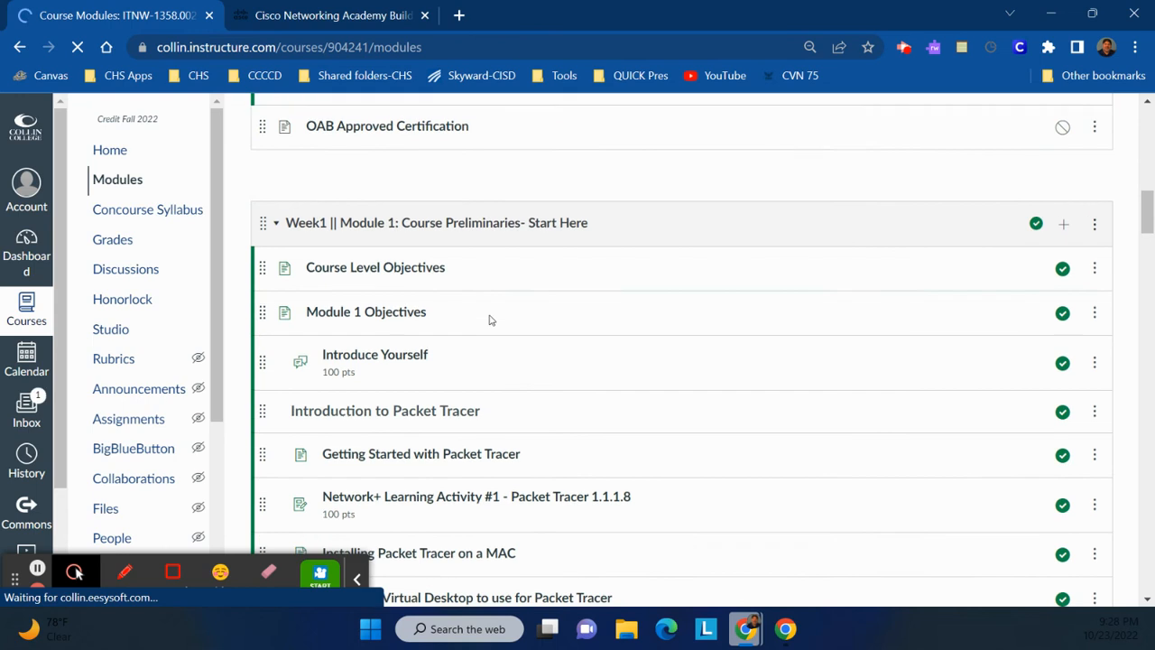
scroll(483, 316, "down", 2)
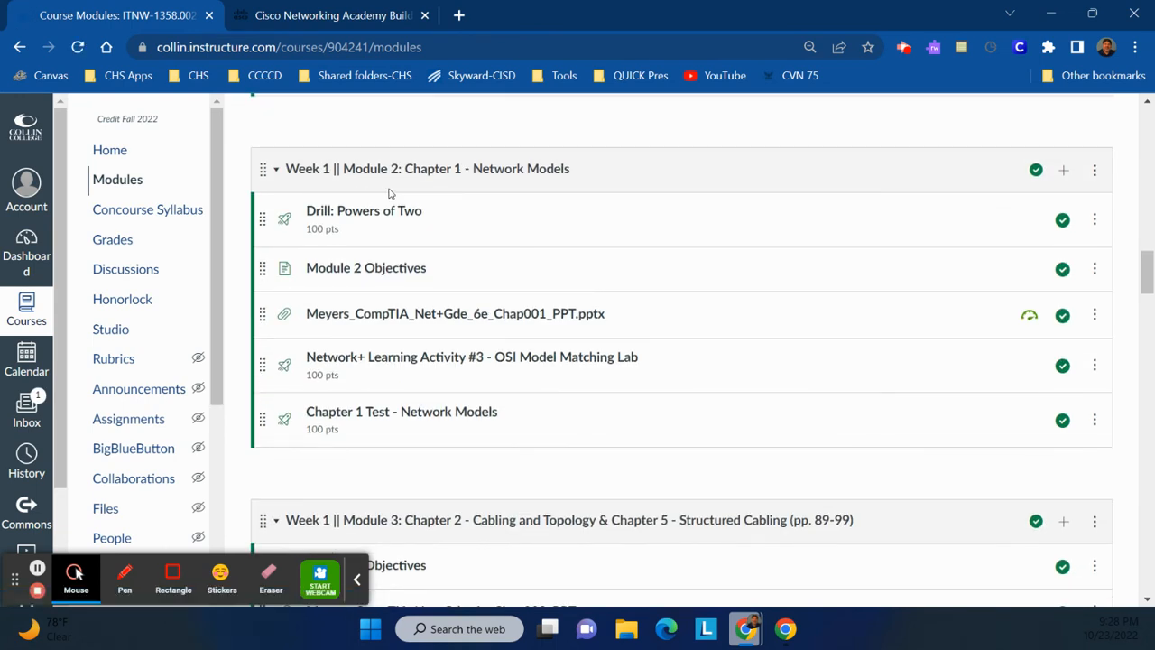
scroll(433, 207, "up", 4)
scroll(625, 269, "up", 5)
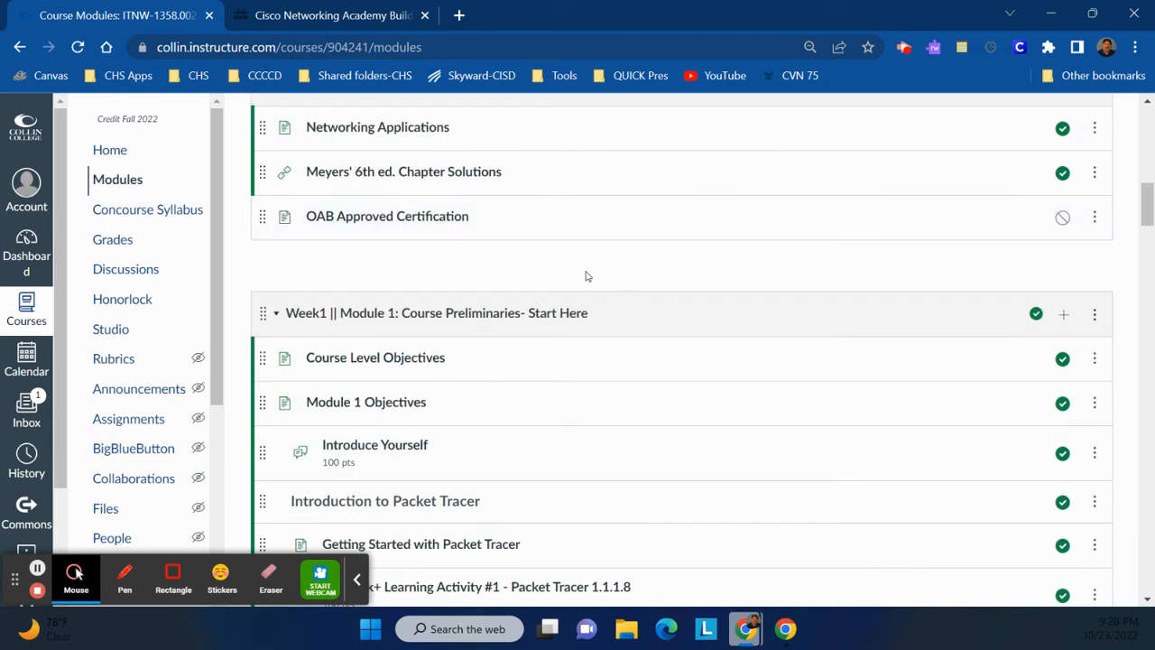
scroll(508, 373, "down", 2)
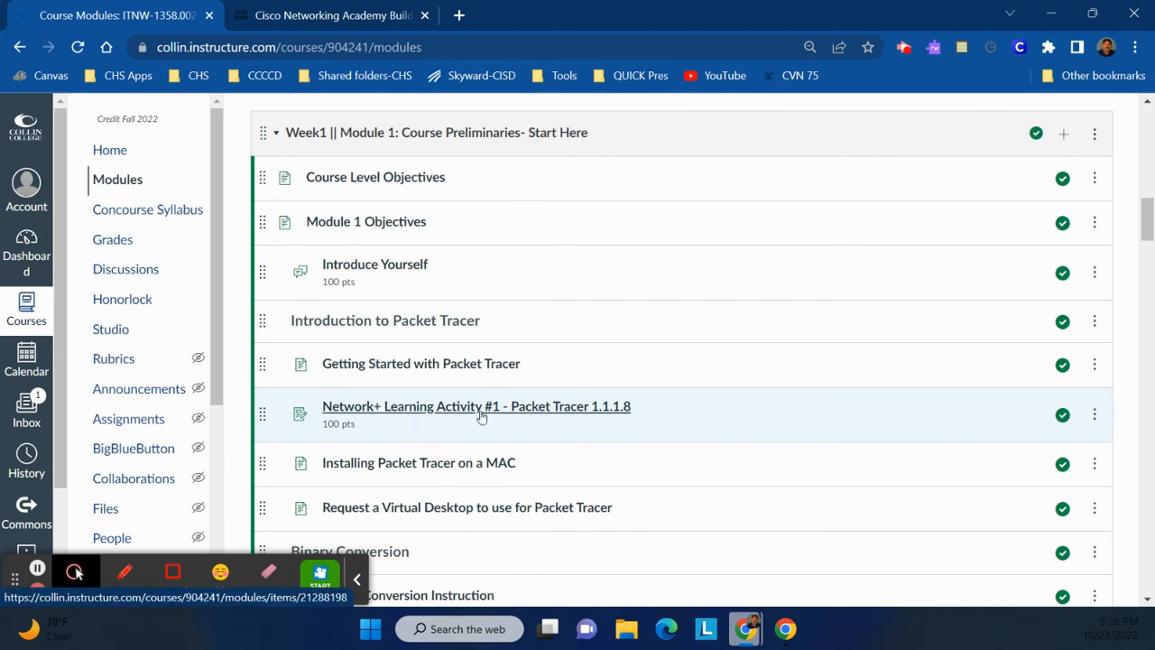
left_click(478, 413)
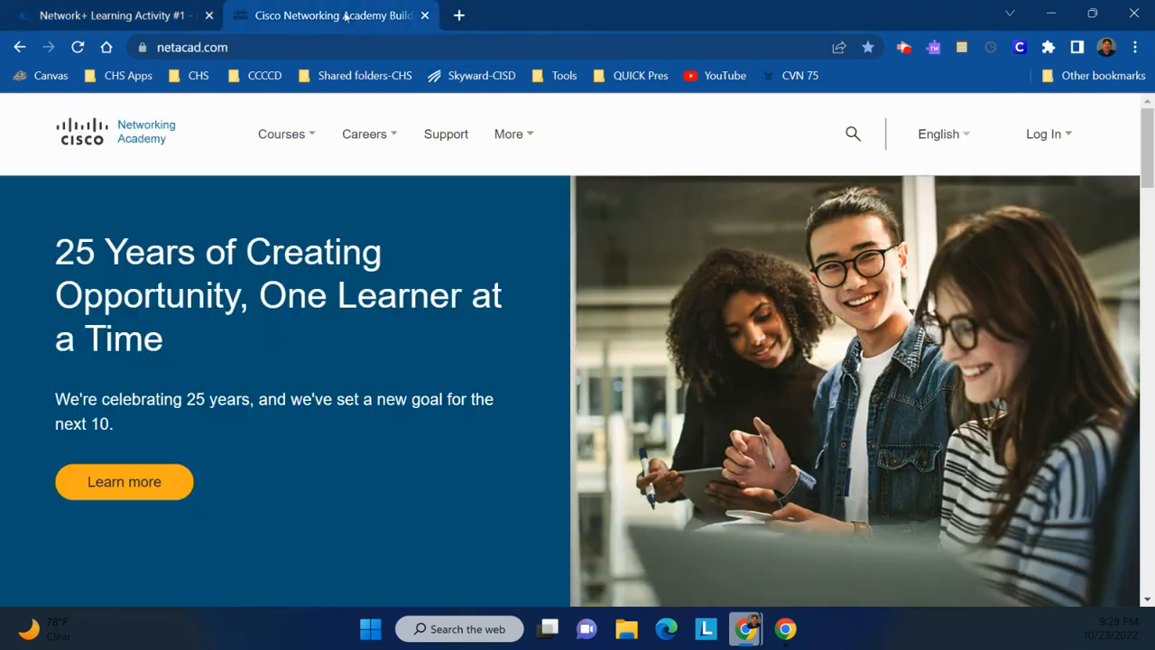
On the Networking Academy site, log in through the Log In menu and scroll to the course cards.
left_click(346, 15)
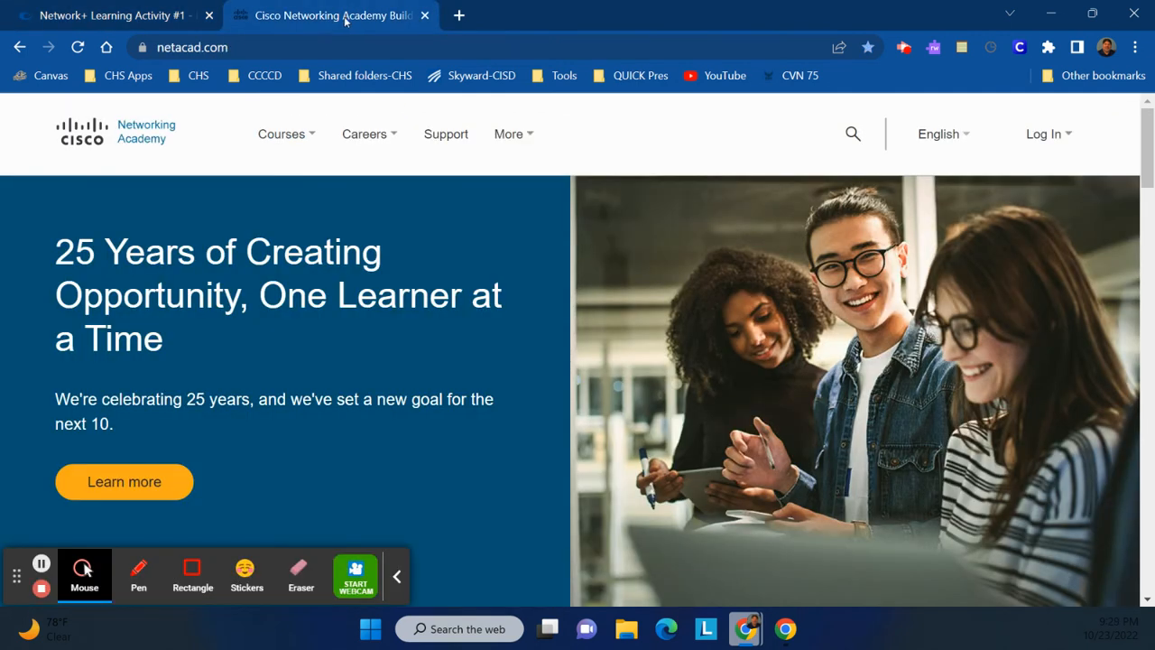
left_click(1074, 155)
left_click(1039, 190)
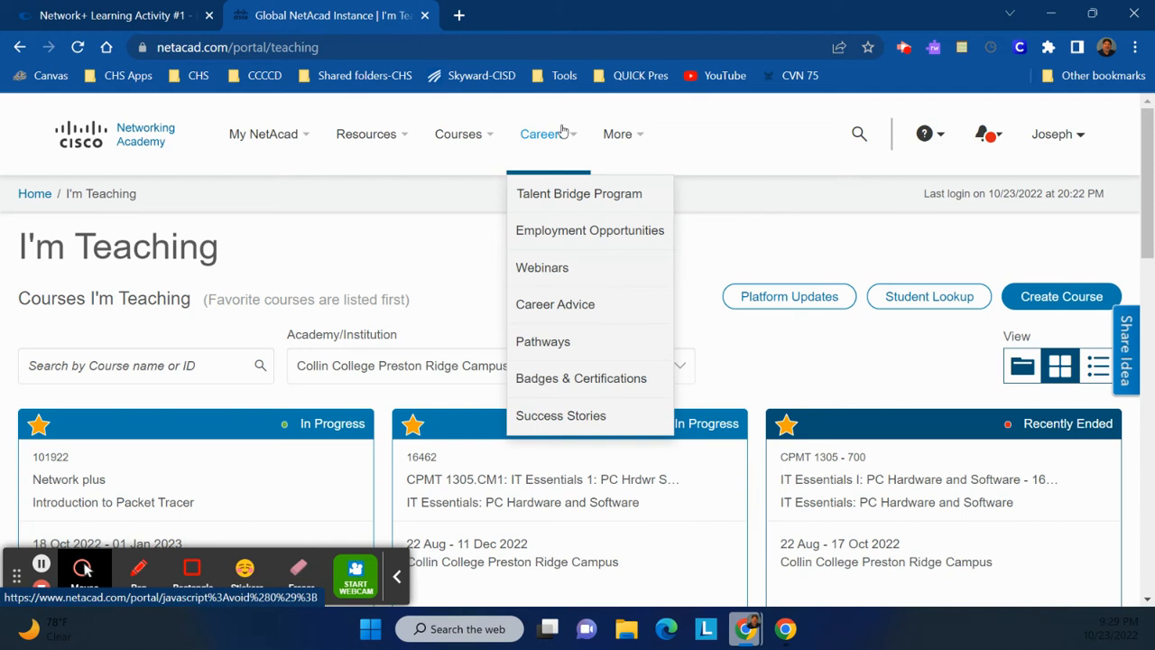
scroll(527, 261, "down", 2)
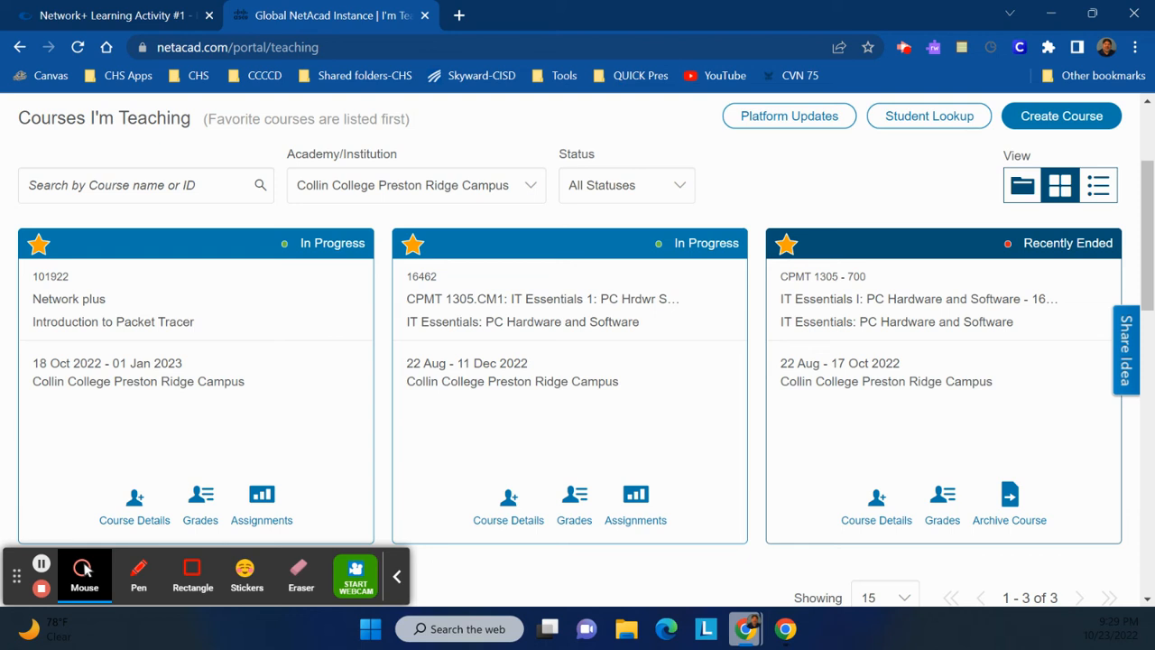
Return to the Canvas tab for the Network+ Learning Activity #1 assignment.
mouse_move(307, 363)
left_click(163, 11)
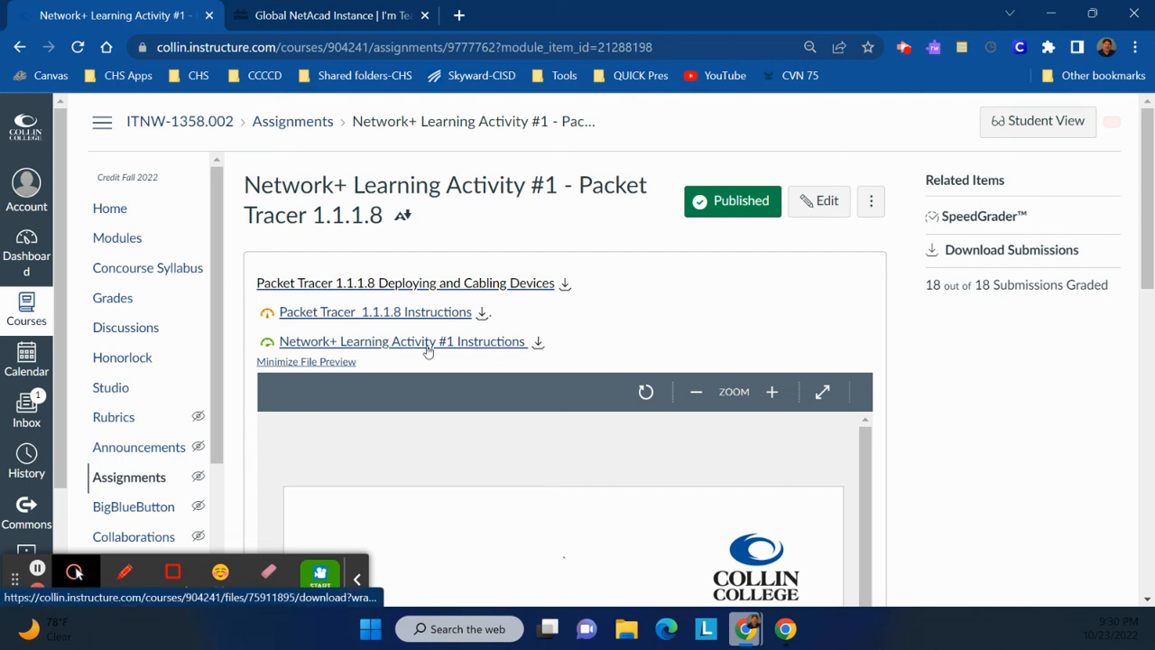
Scroll the assignment page and preview the Packet Tracer 1.1.1.8 Instructions file.
scroll(452, 349, "down", 1)
scroll(451, 349, "down", 5)
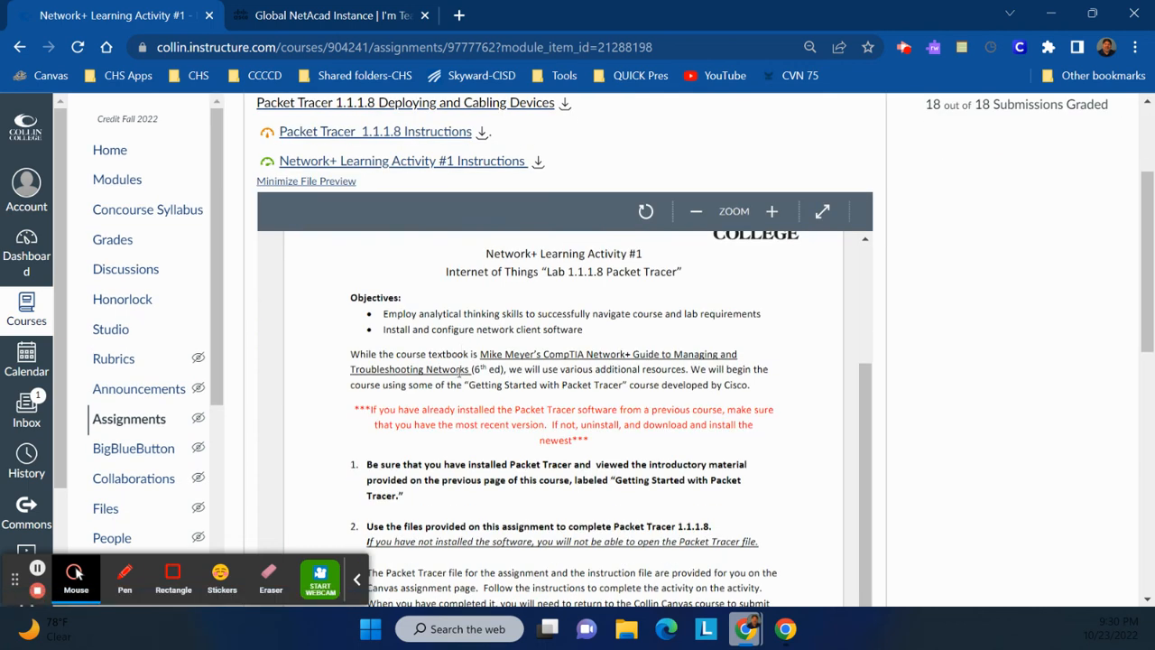
scroll(467, 372, "down", 3)
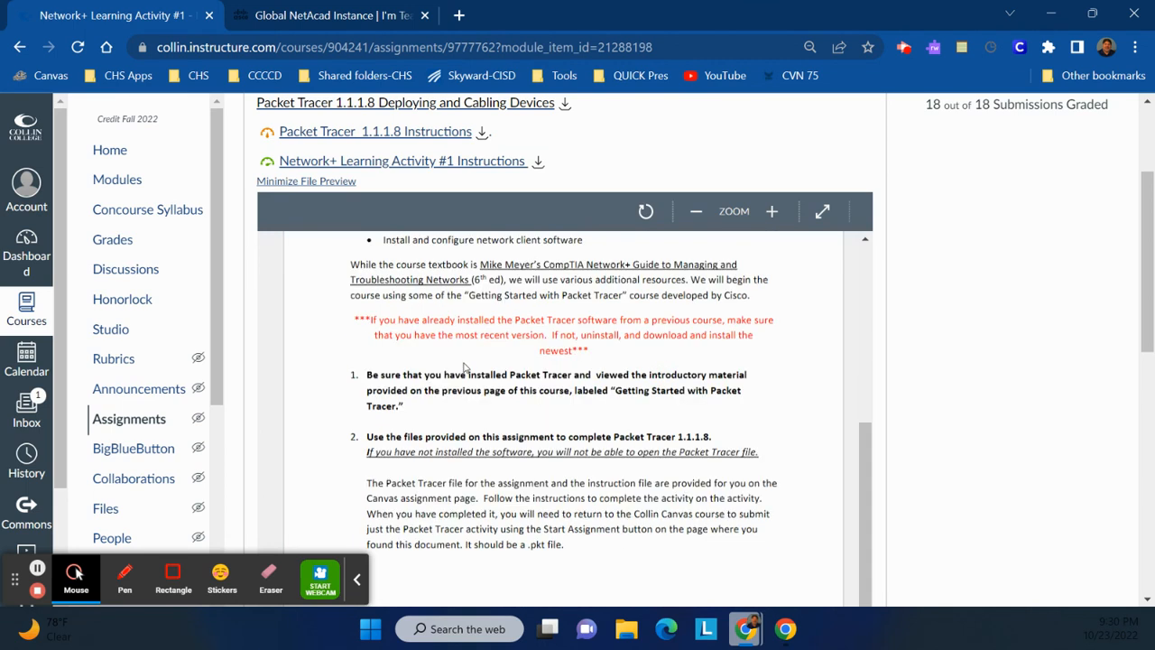
scroll(462, 366, "down", 3)
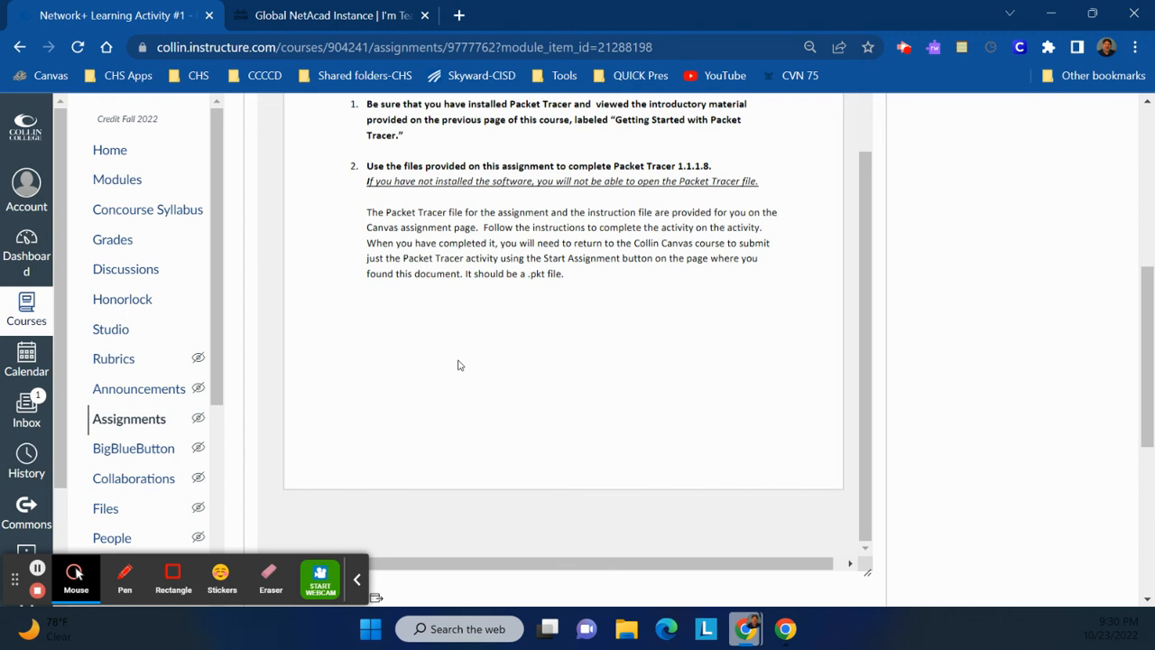
scroll(458, 364, "down", 3)
scroll(459, 364, "up", 7)
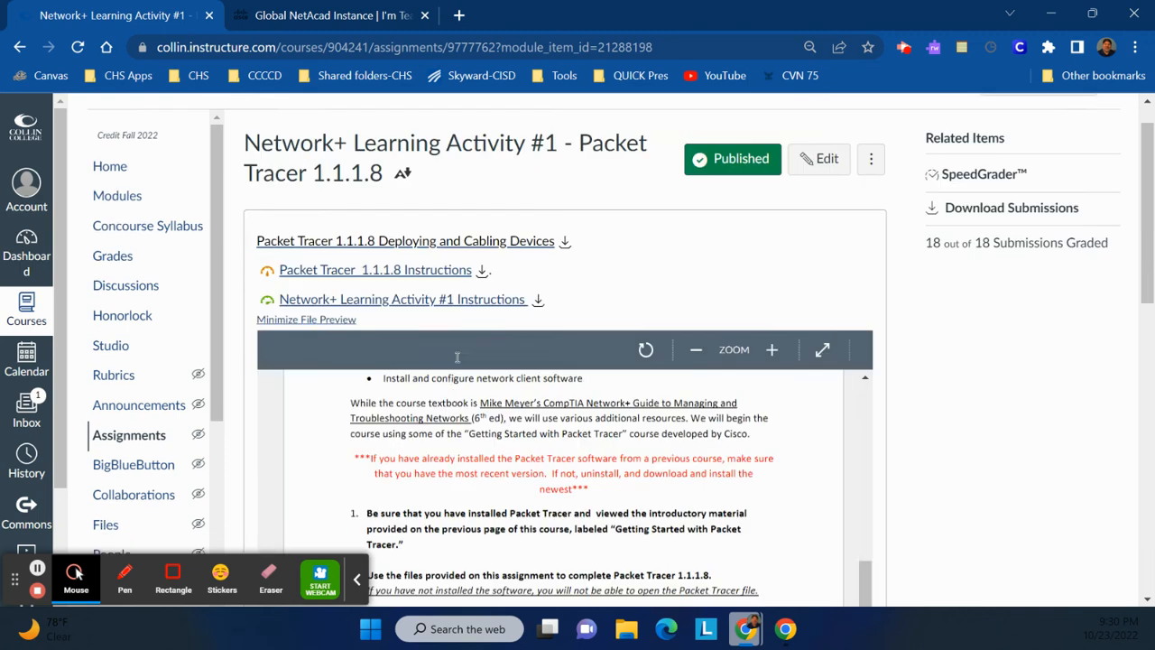
scroll(457, 356, "up", 1)
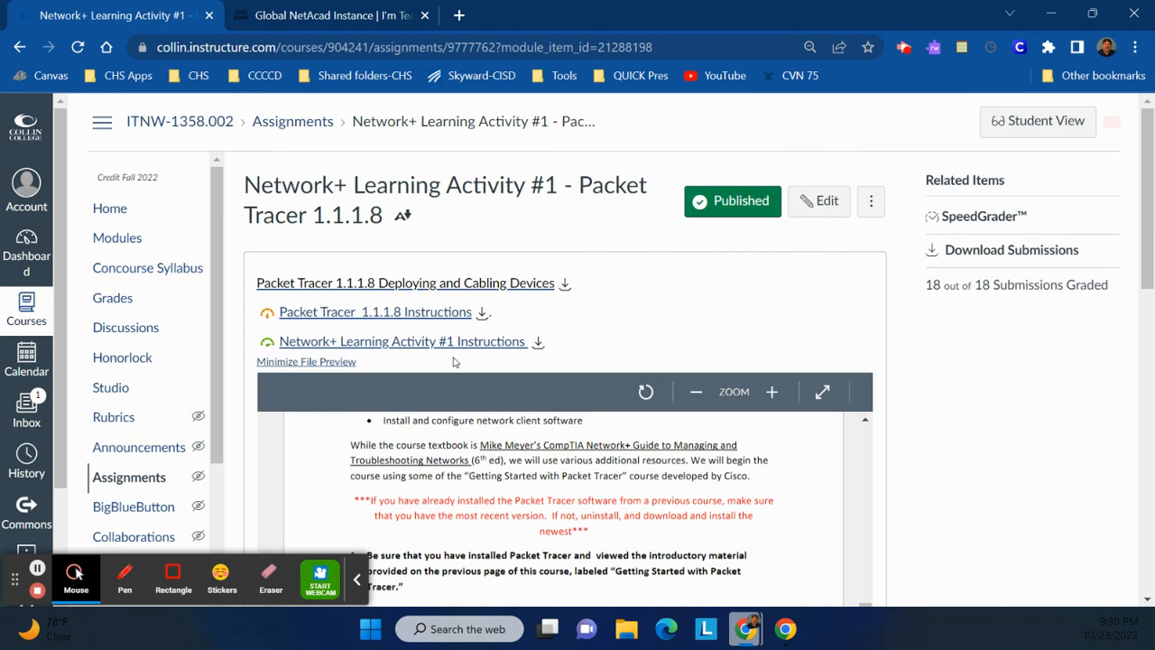
left_click(365, 316)
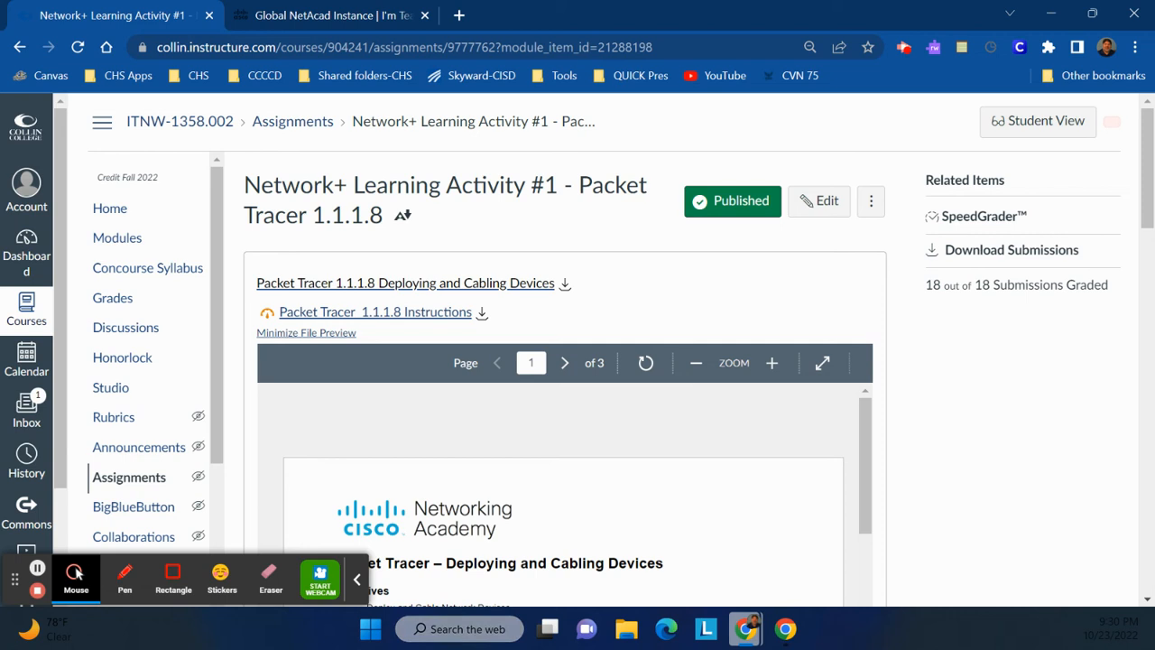
left_click(356, 579)
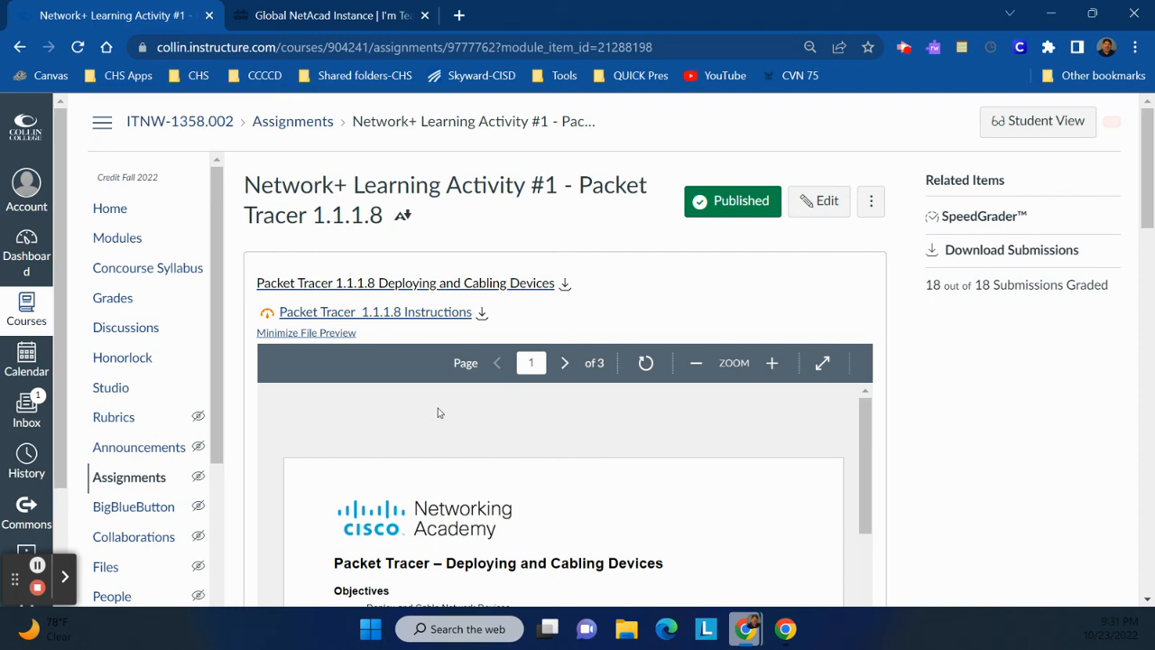
Save the Packet Tracer 1.1.1.8 Instructions PDF to the Desktop from its download menu.
left_click(483, 315)
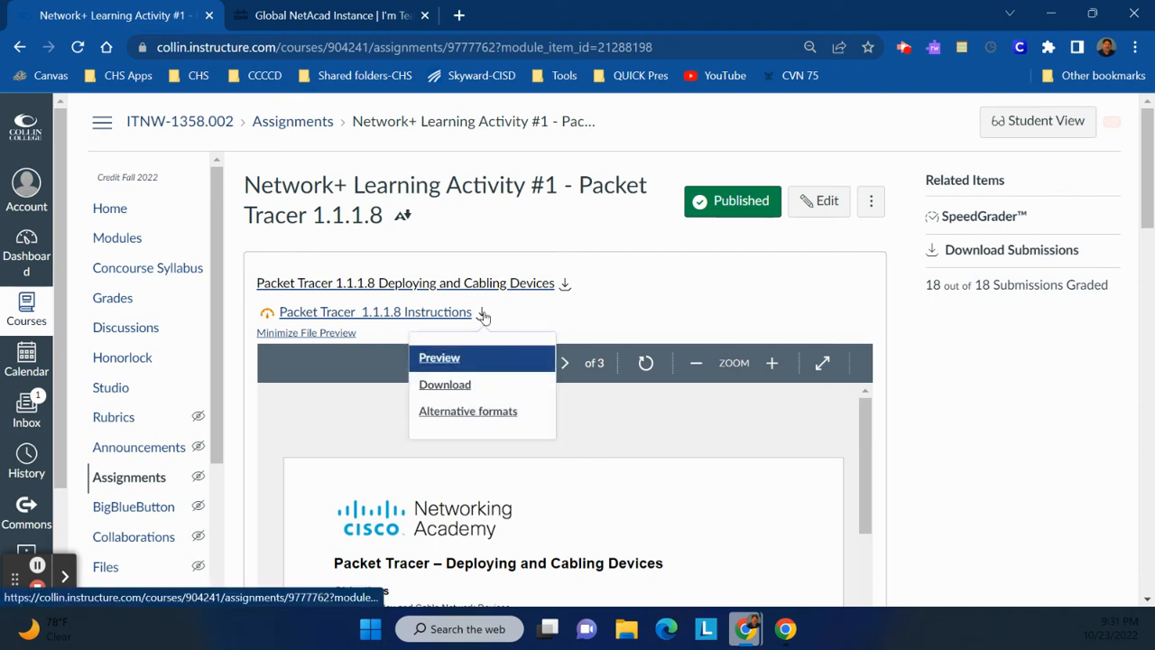
left_click(447, 381)
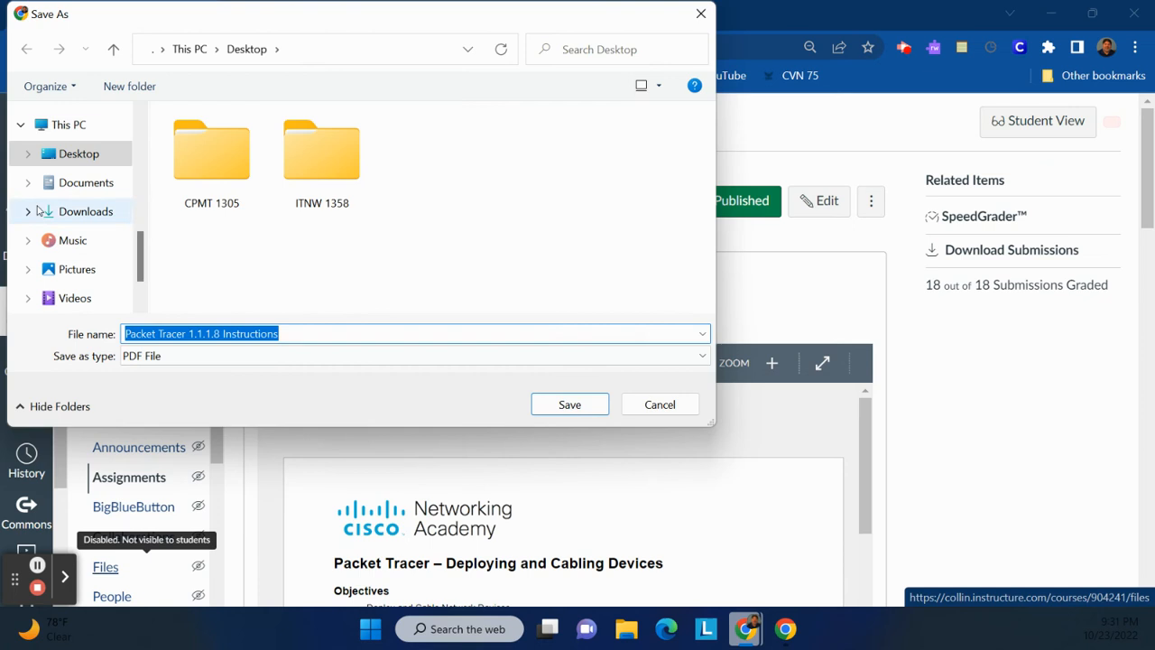
left_click(68, 161)
left_click(602, 411)
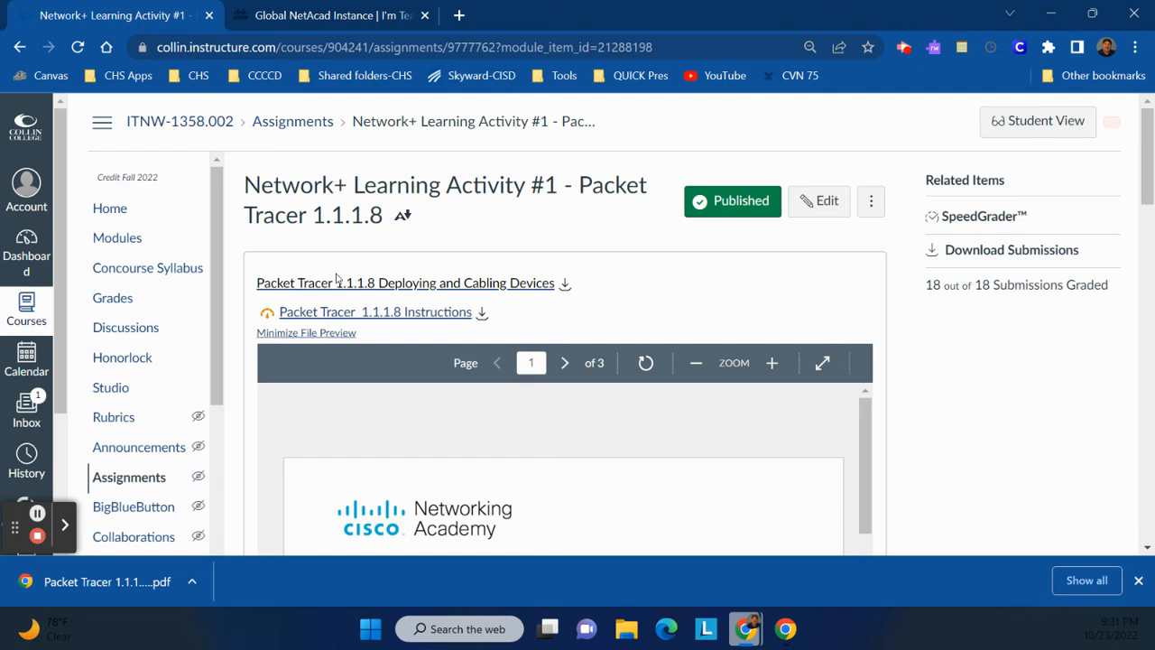
Open the Deploying and Cabling Devices file page and save its .pkt file.
left_click(409, 285)
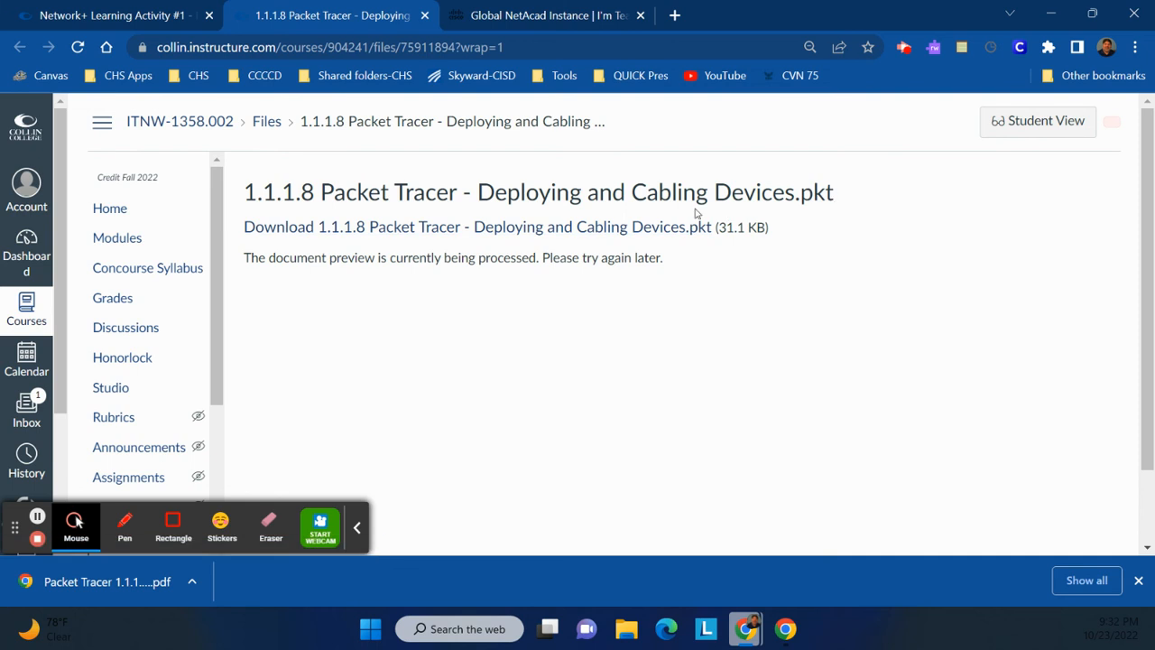
left_click(602, 227)
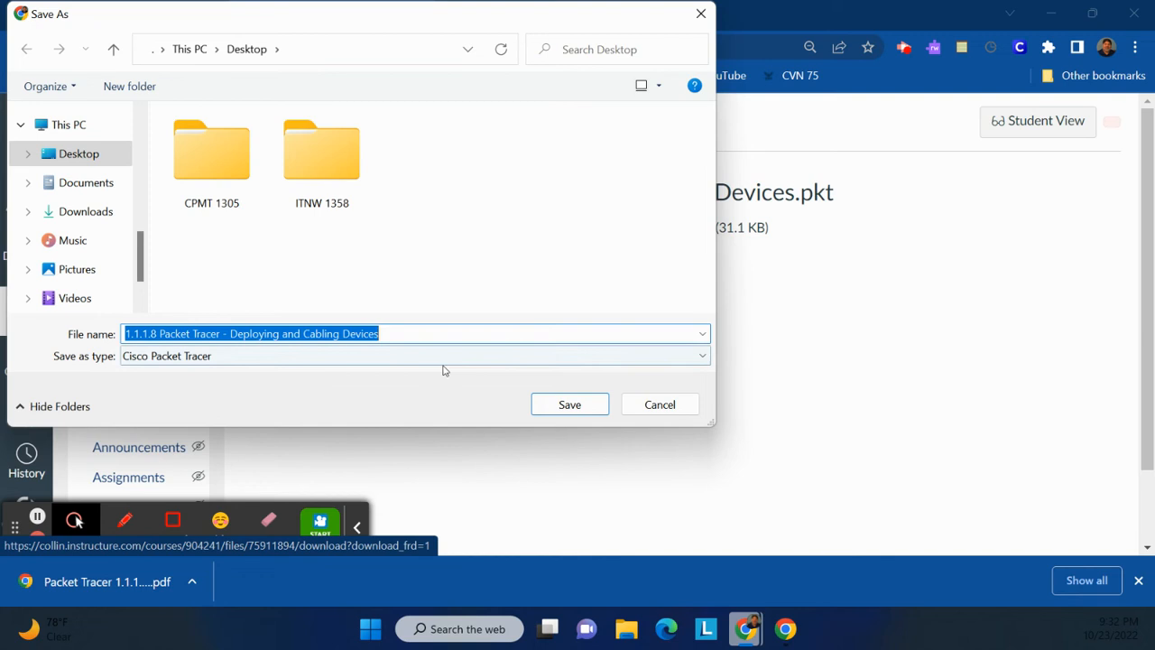
left_click(569, 406)
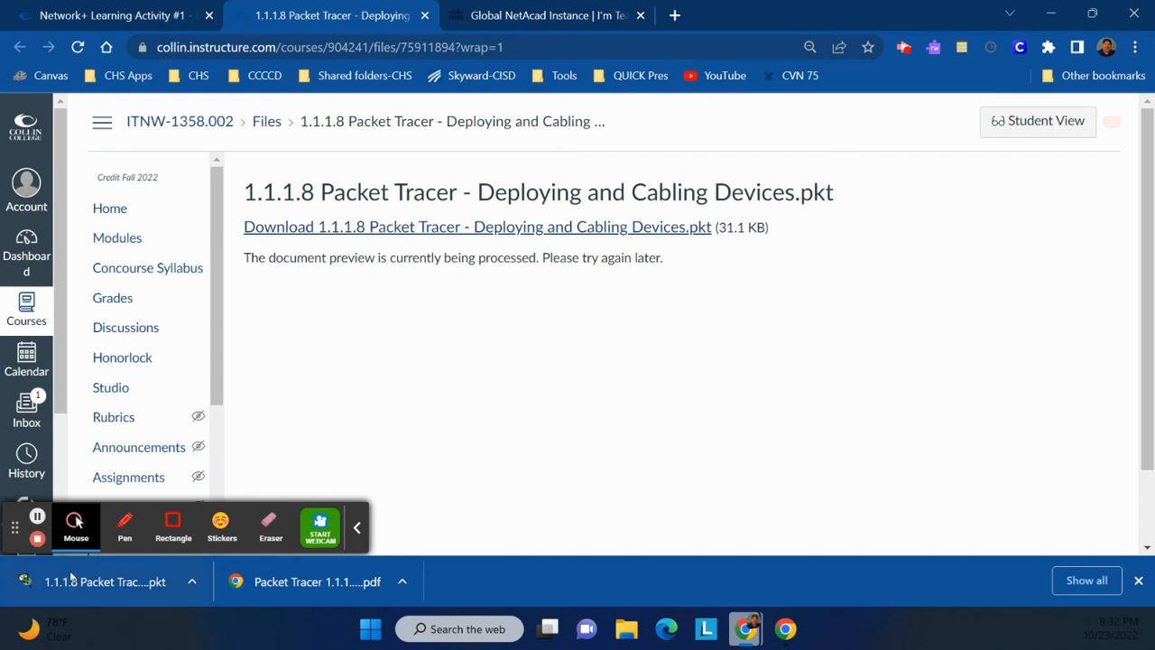
In the NetAcad tab, go through Resources > Packet Tracer Resources to the Packet Tracer Download page.
left_click(560, 13)
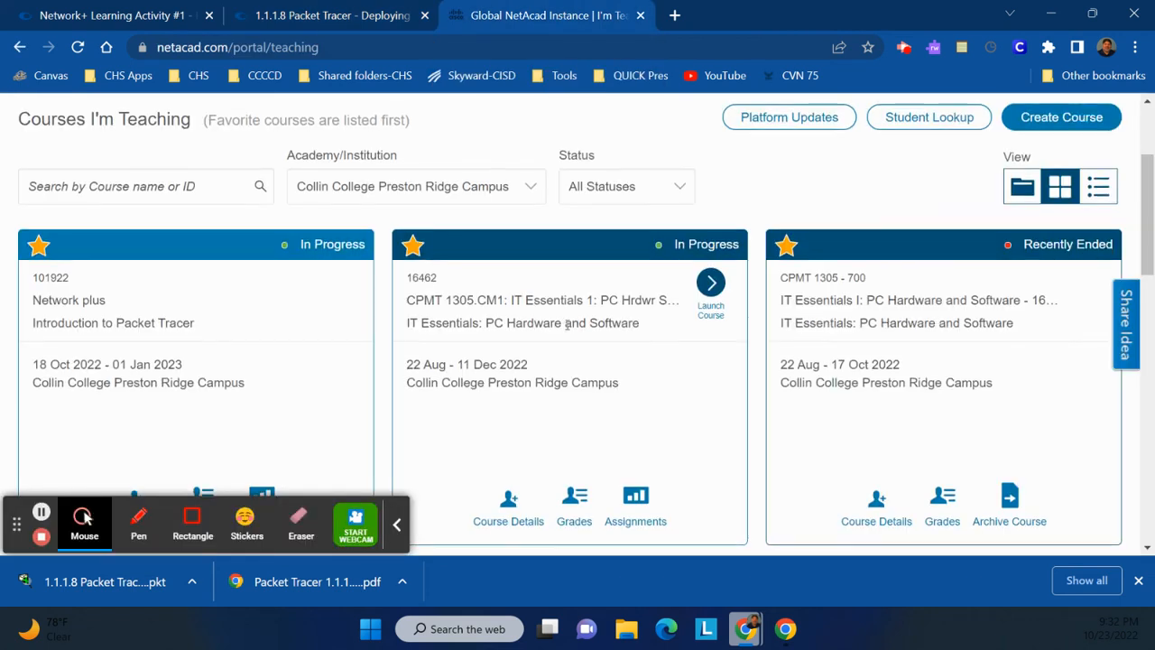
scroll(563, 325, "up", 3)
left_click(379, 137)
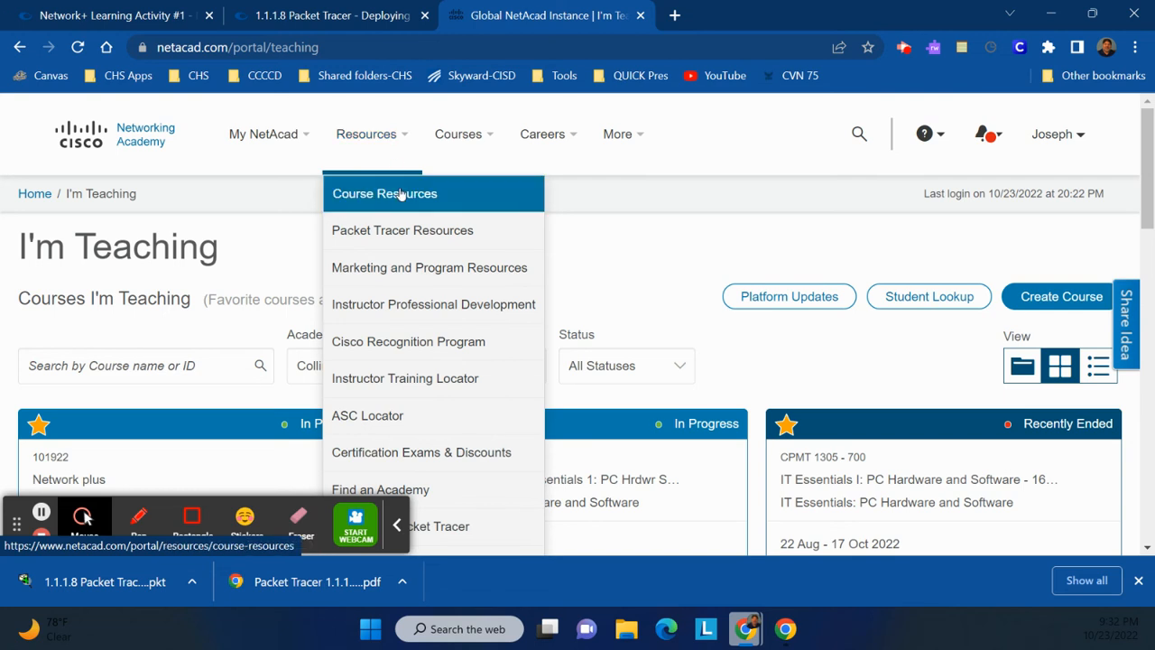
left_click(398, 240)
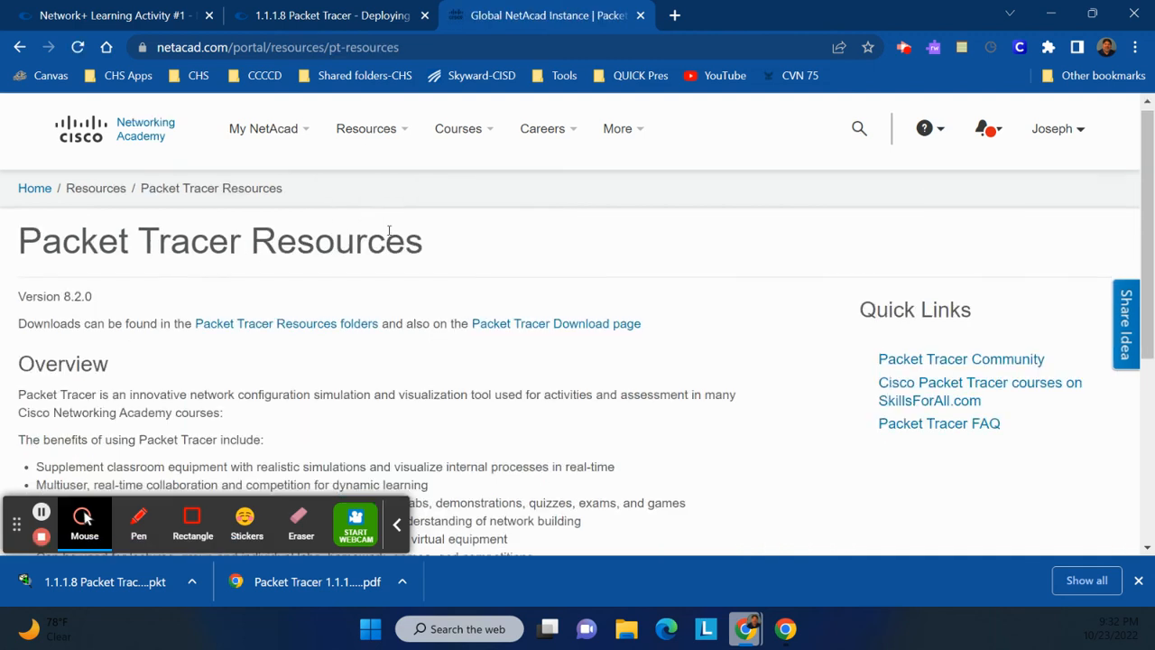
scroll(389, 230, "down", 5)
scroll(387, 232, "up", 3)
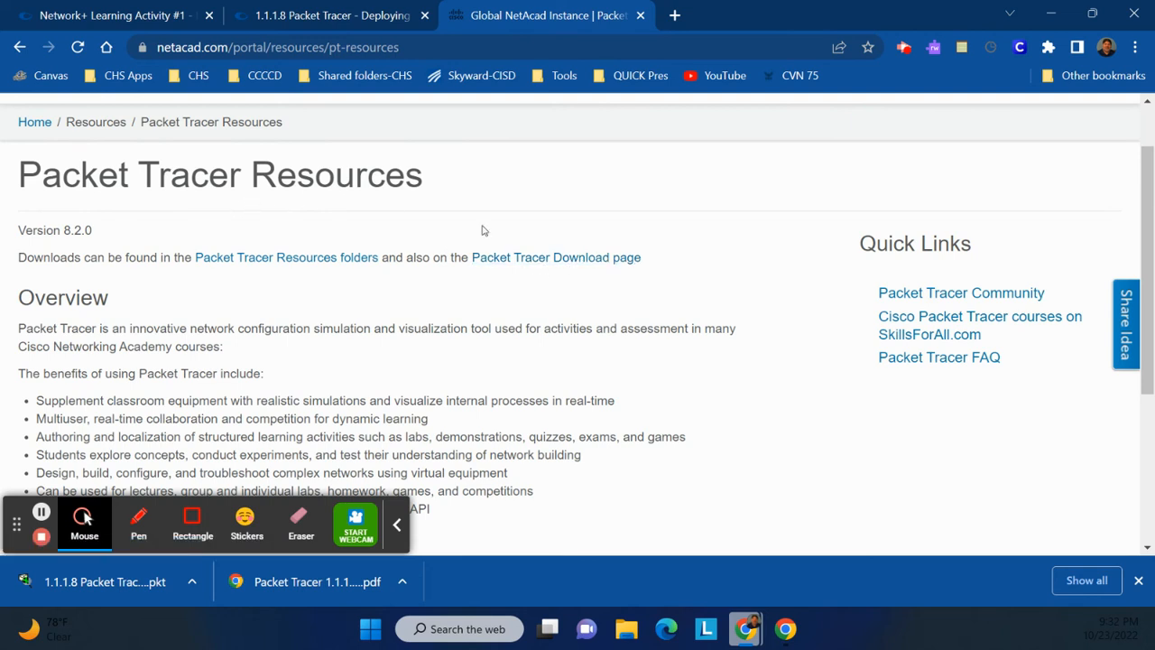
left_click(559, 267)
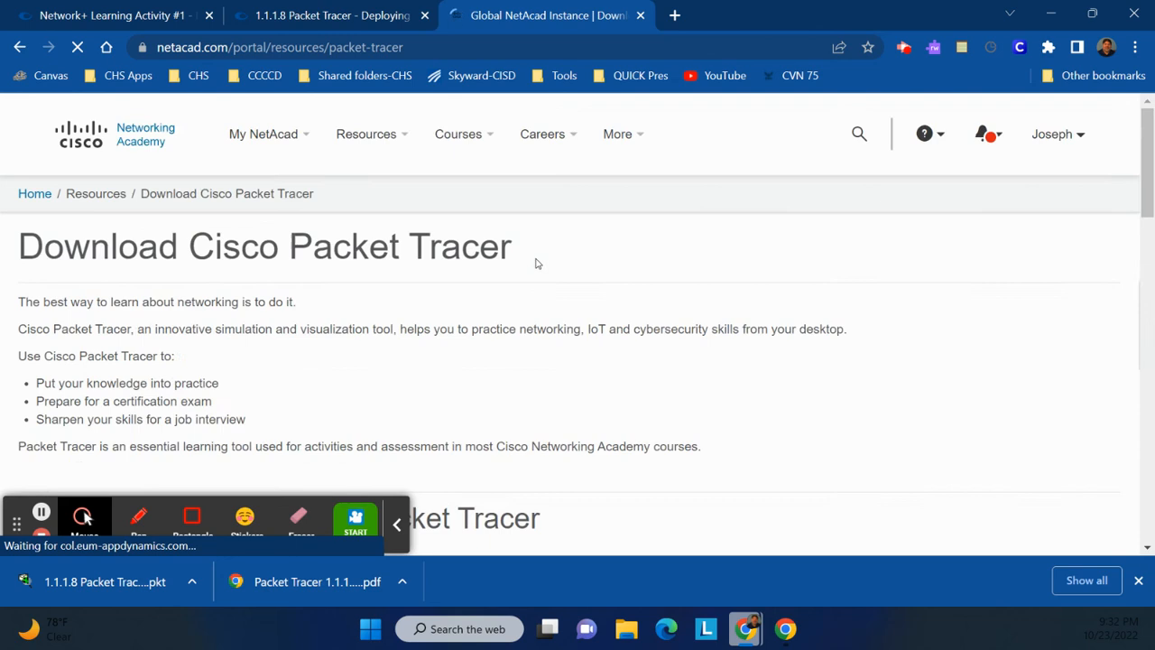
scroll(531, 265, "down", 8)
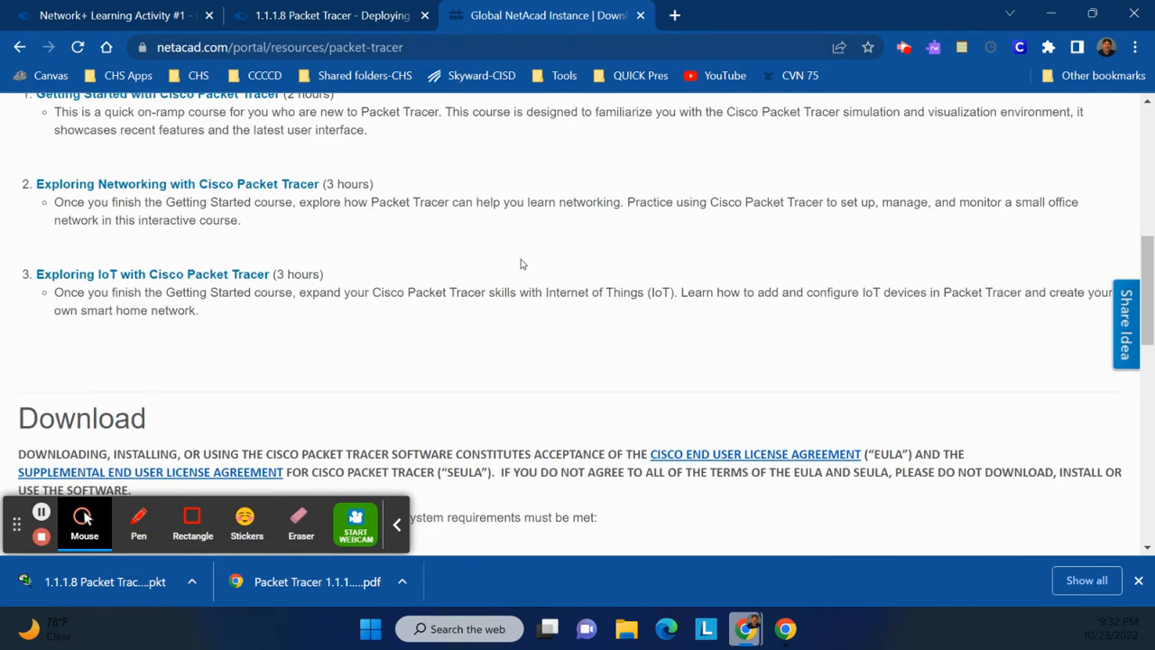
scroll(520, 263, "down", 2)
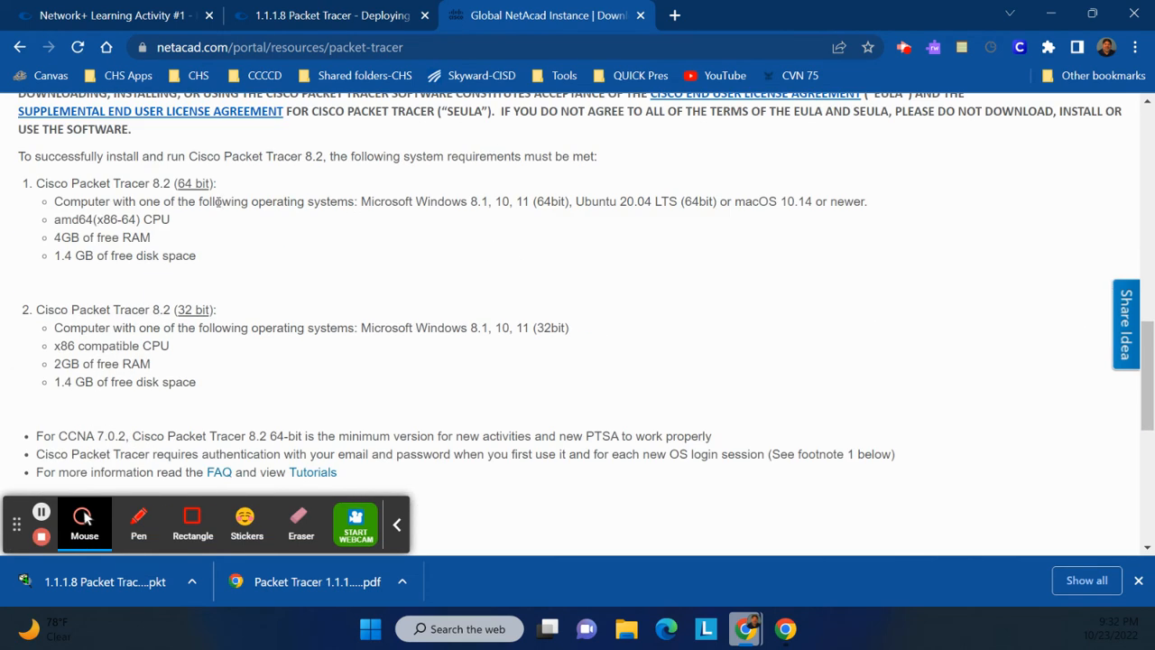
scroll(258, 316, "down", 1)
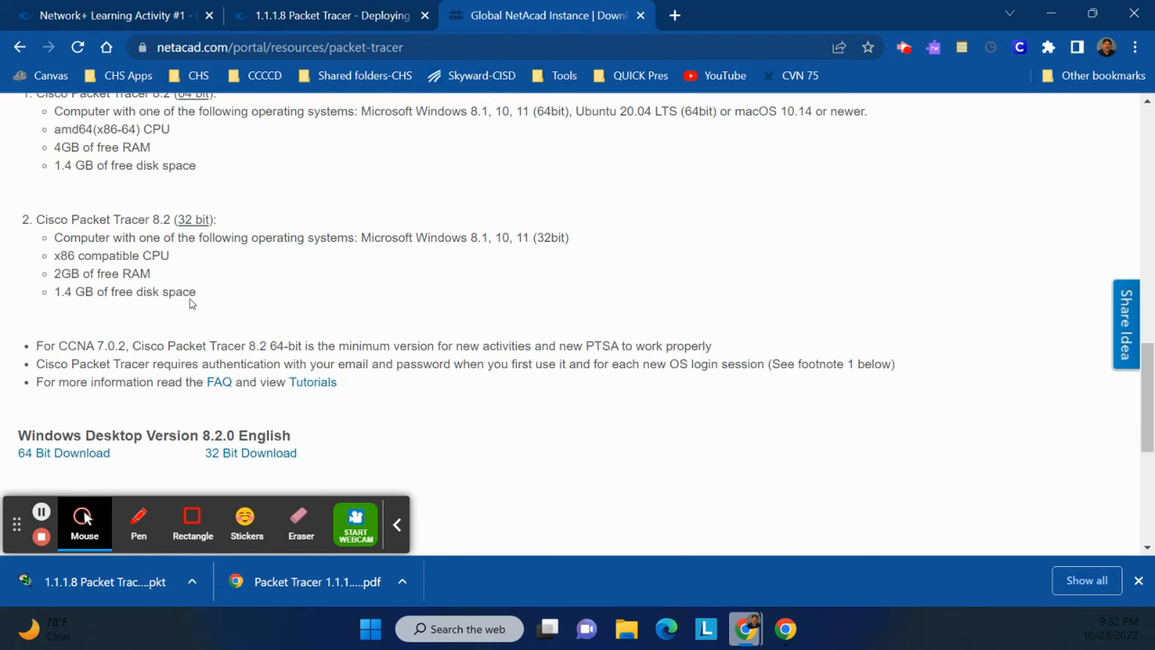
scroll(261, 301, "up", 2)
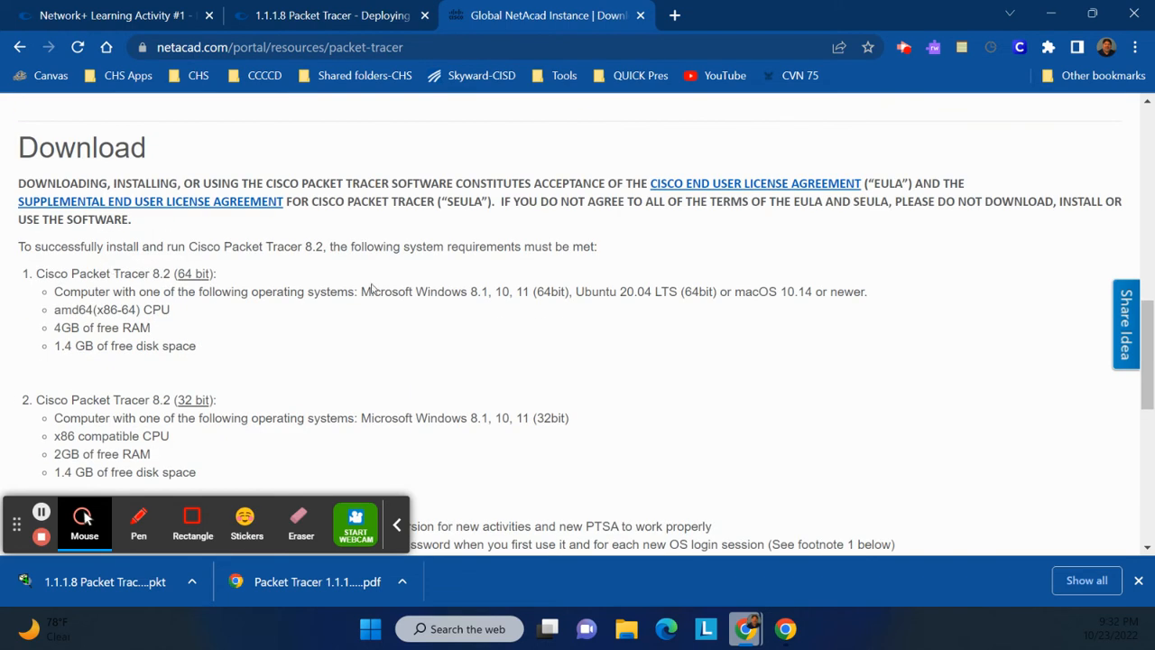
scroll(374, 289, "down", 3)
scroll(365, 287, "down", 1)
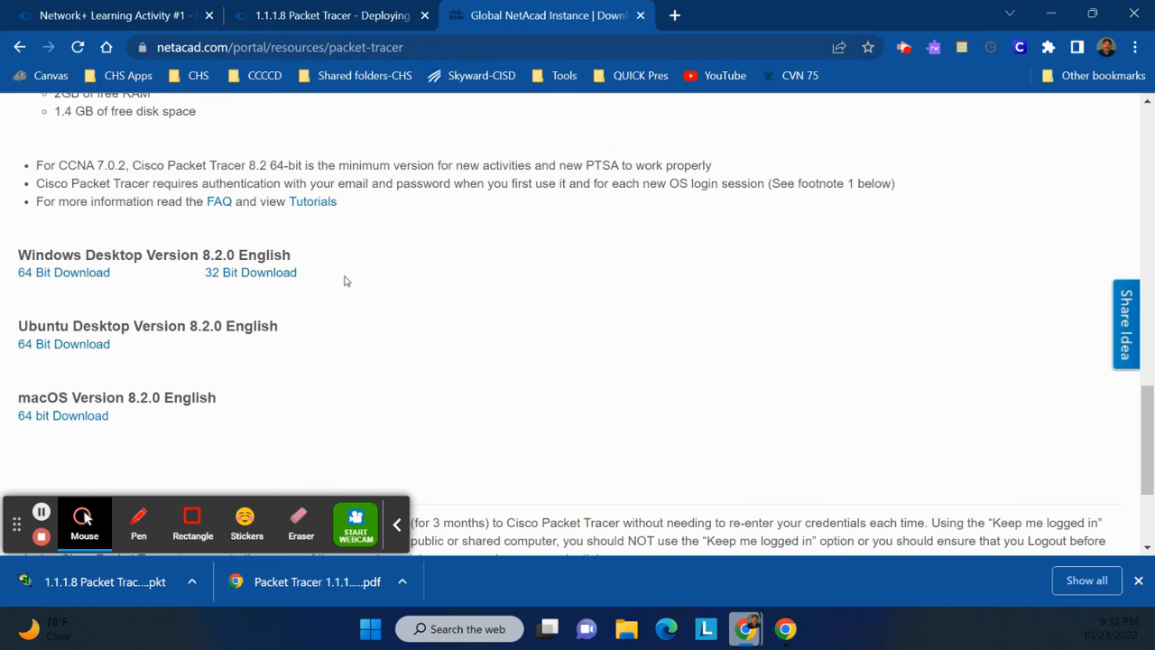
scroll(344, 281, "up", 5)
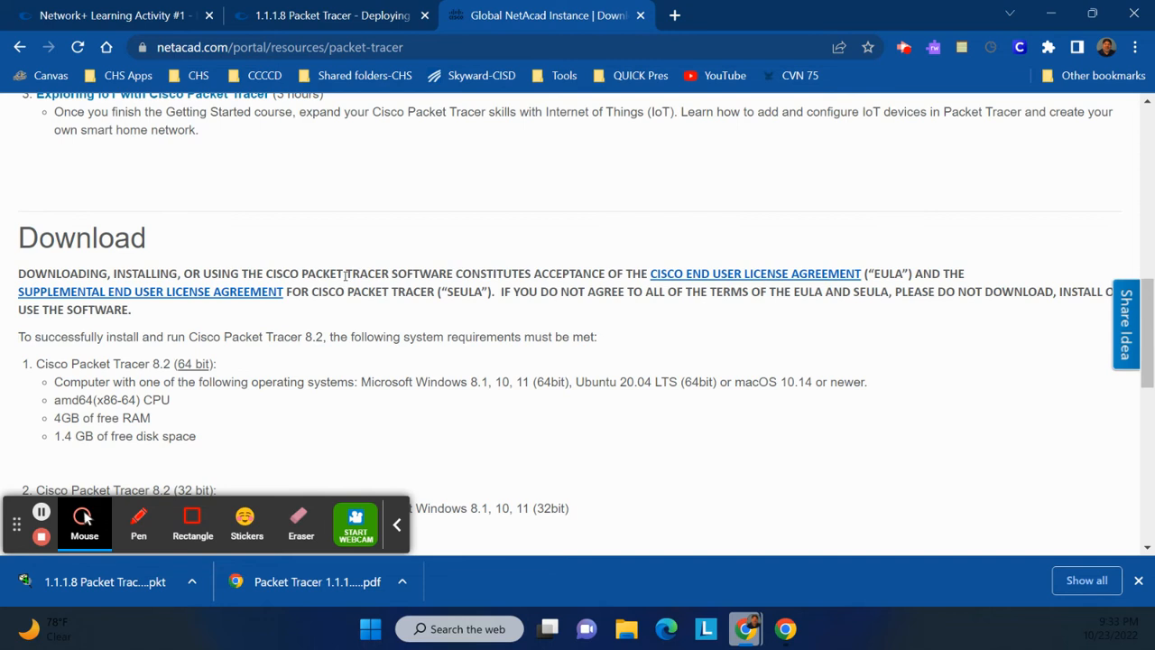
scroll(344, 275, "down", 5)
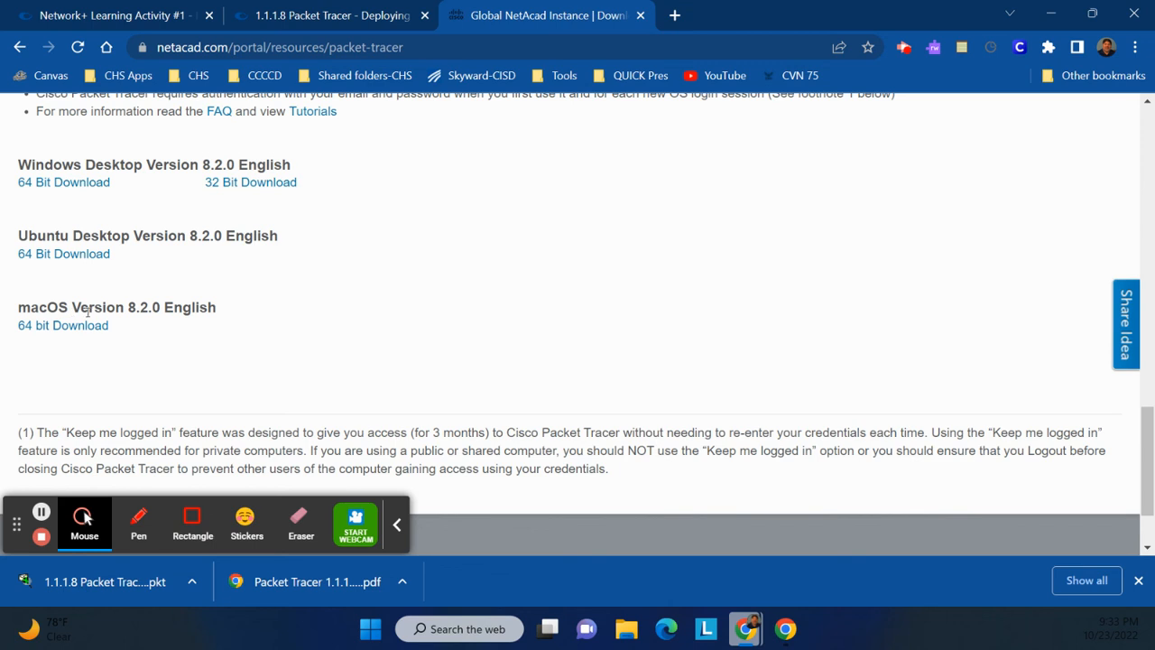
scroll(379, 420, "up", 2)
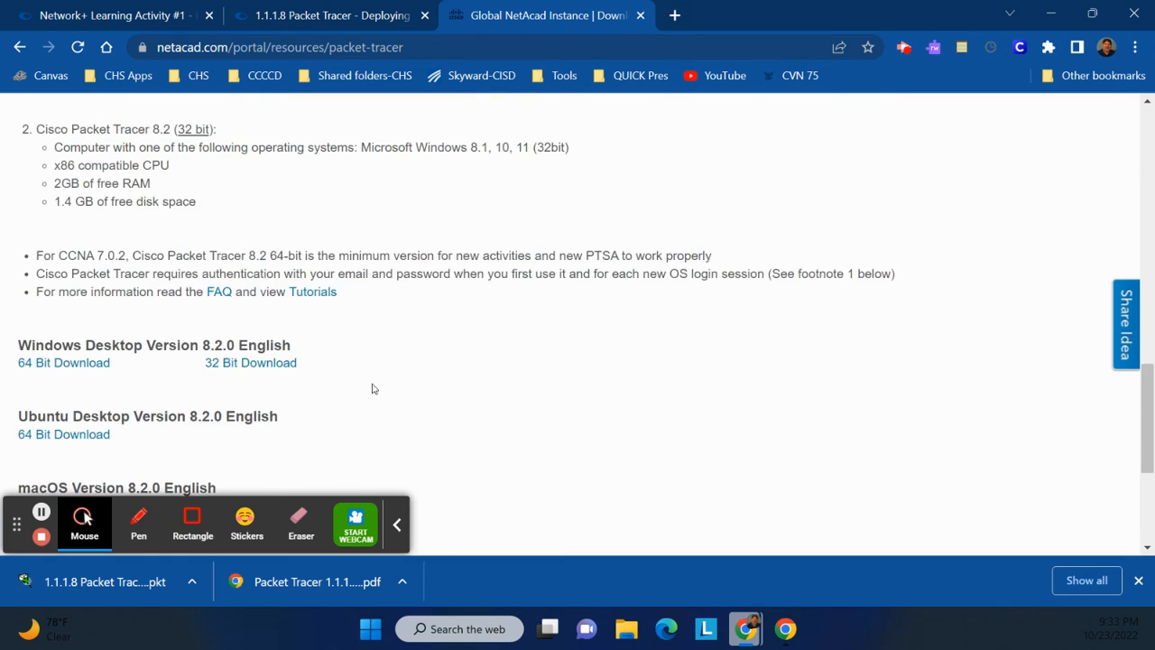
scroll(370, 391, "up", 2)
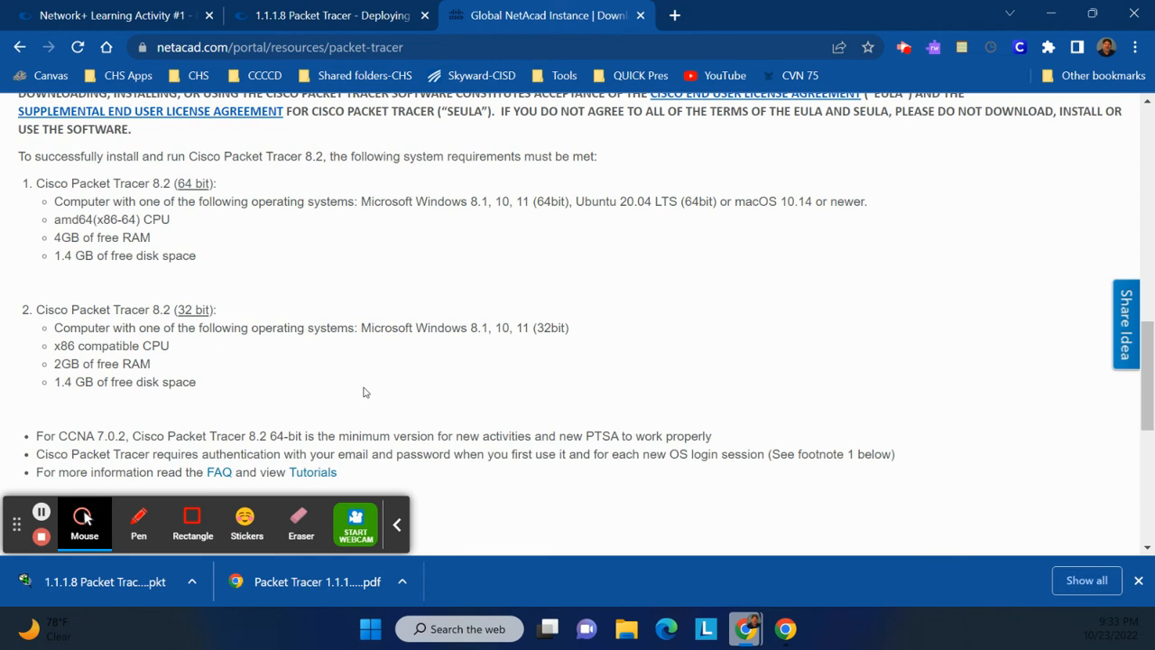
scroll(366, 392, "down", 1)
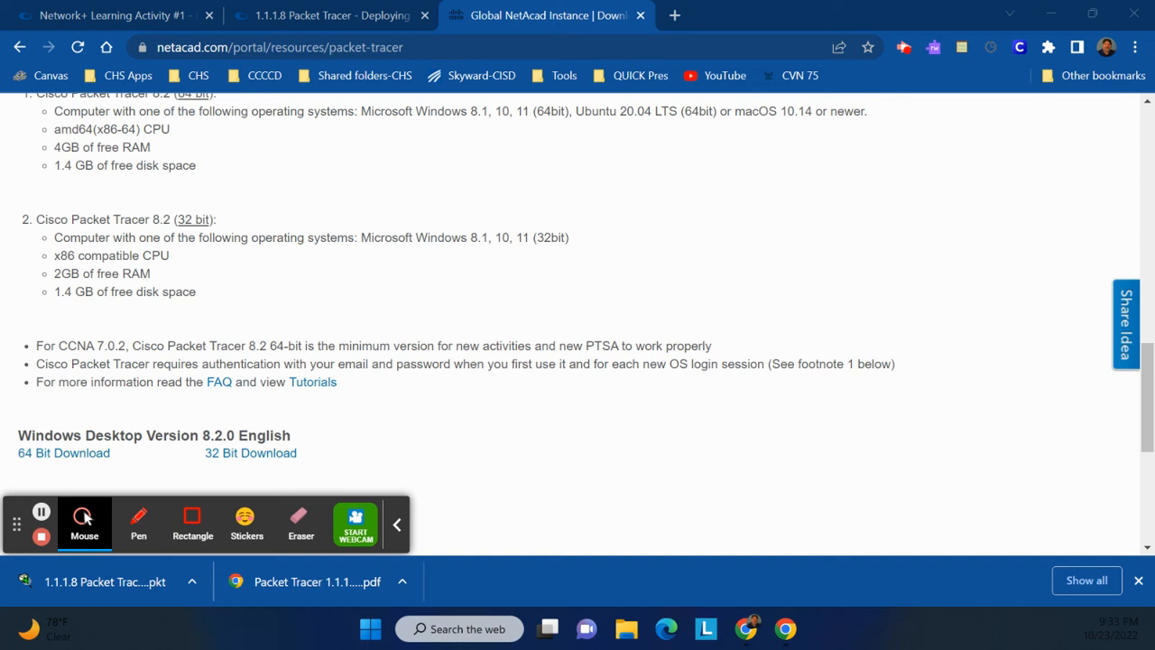
Launch Packet Tracer, close one duplicate window, and bring the Packet Tracer login window forward.
left_click(398, 526)
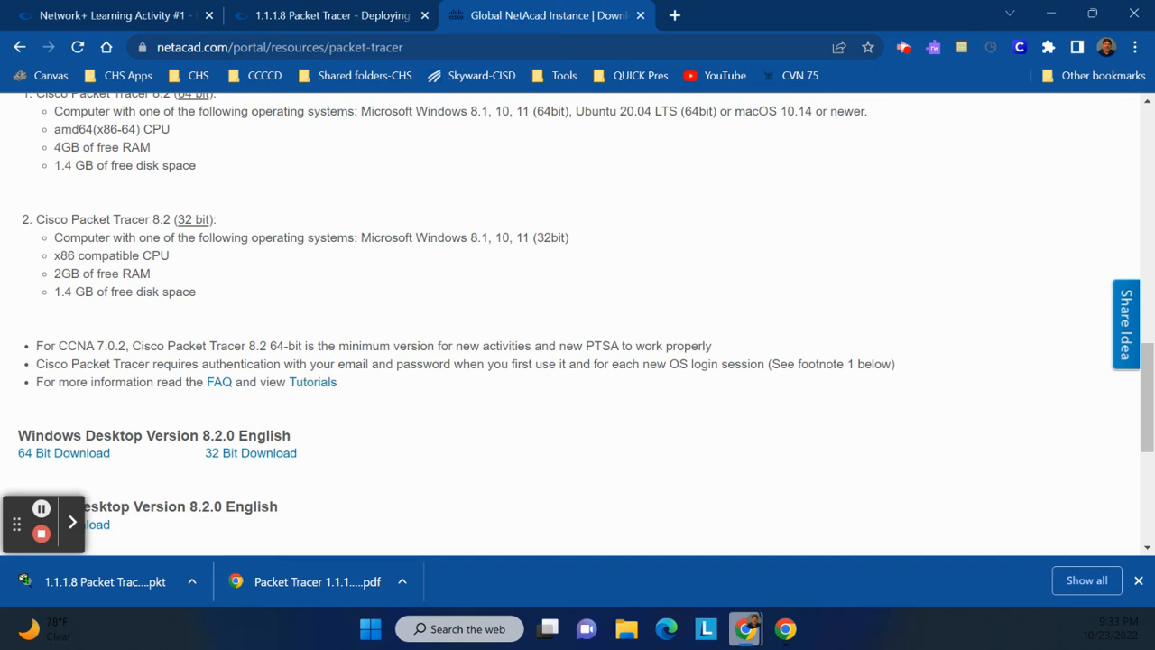
left_click(746, 628)
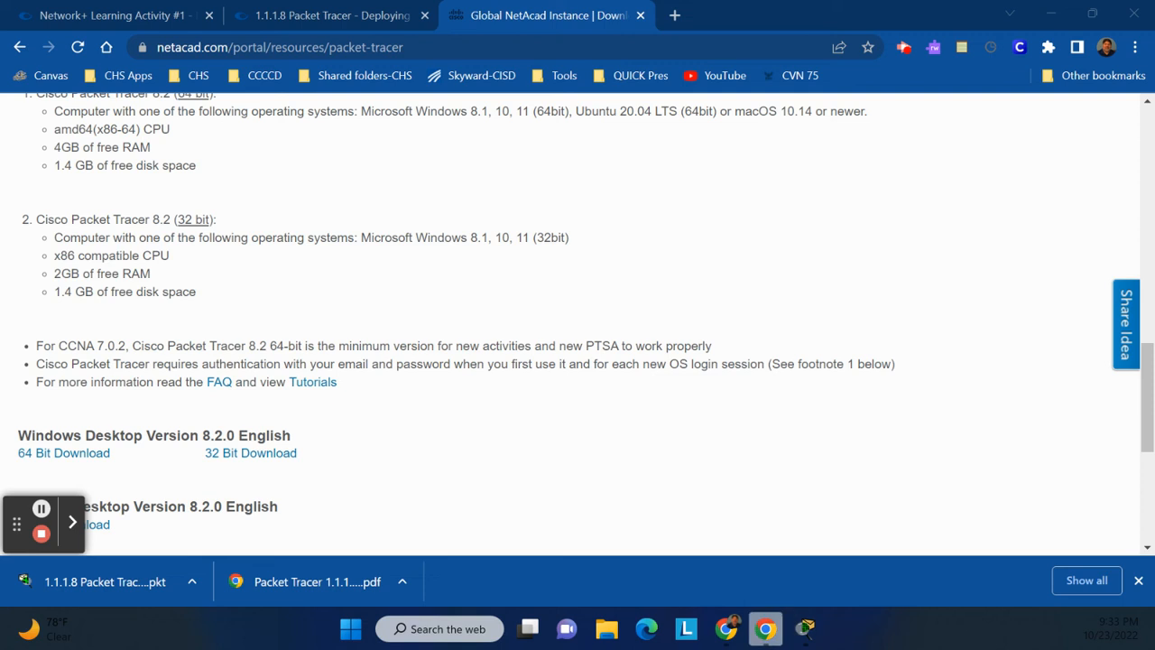
mouse_move(806, 624)
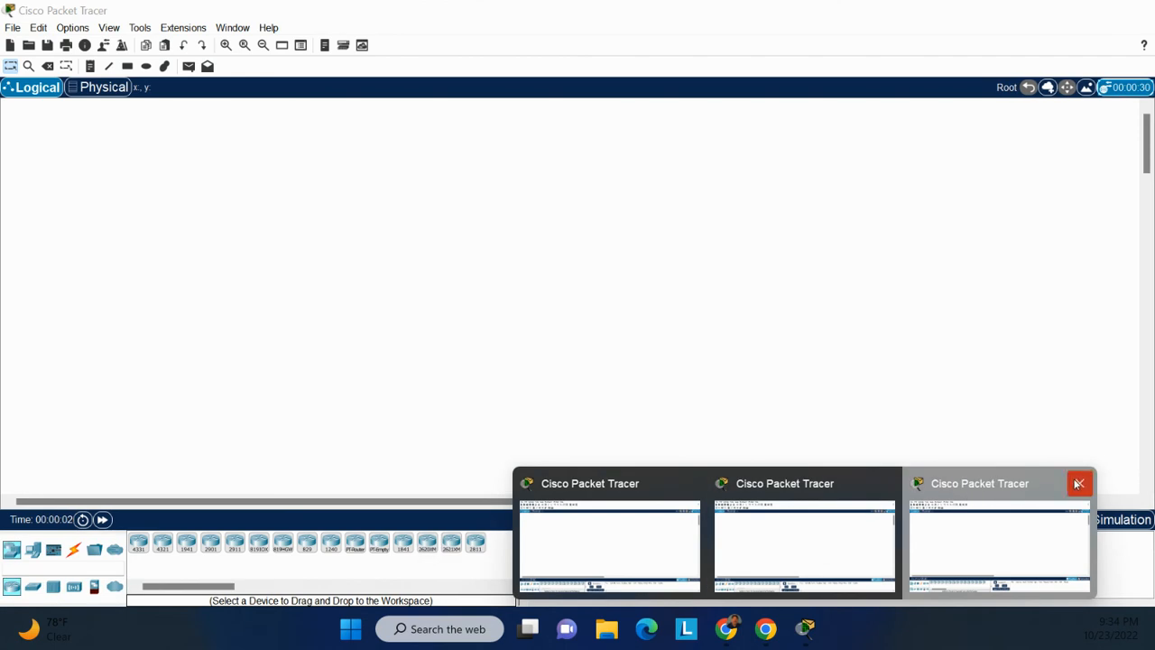
left_click(1079, 484)
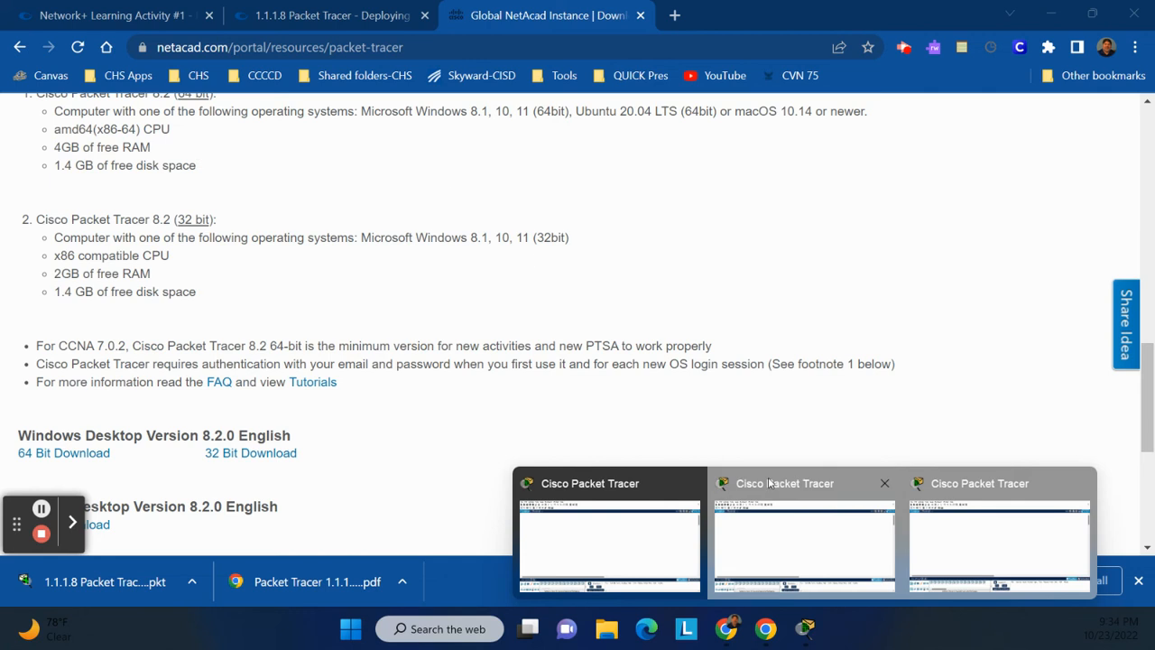
left_click(600, 515)
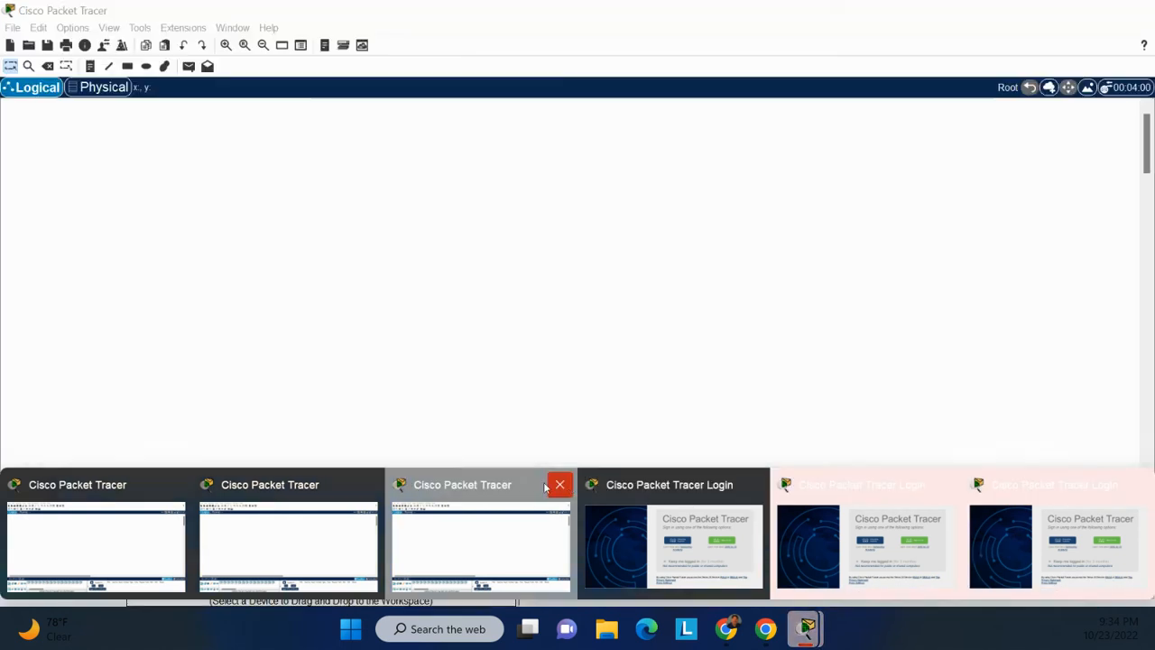
Close two more duplicate Packet Tracer windows from the taskbar previews.
left_click(560, 485)
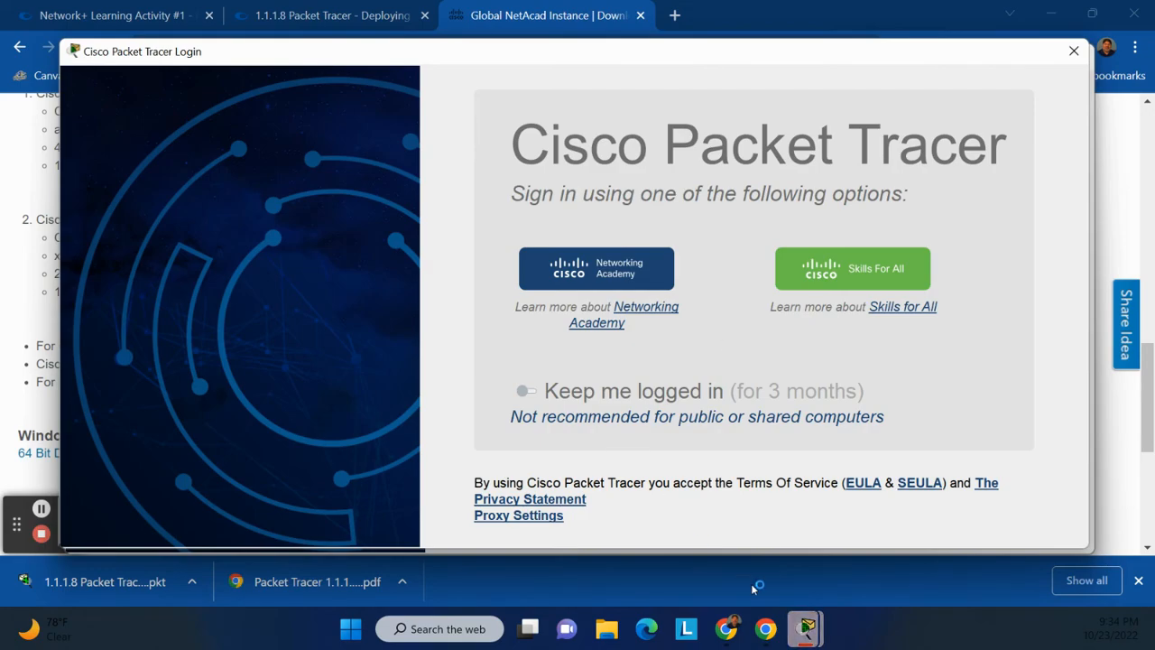
mouse_move(806, 630)
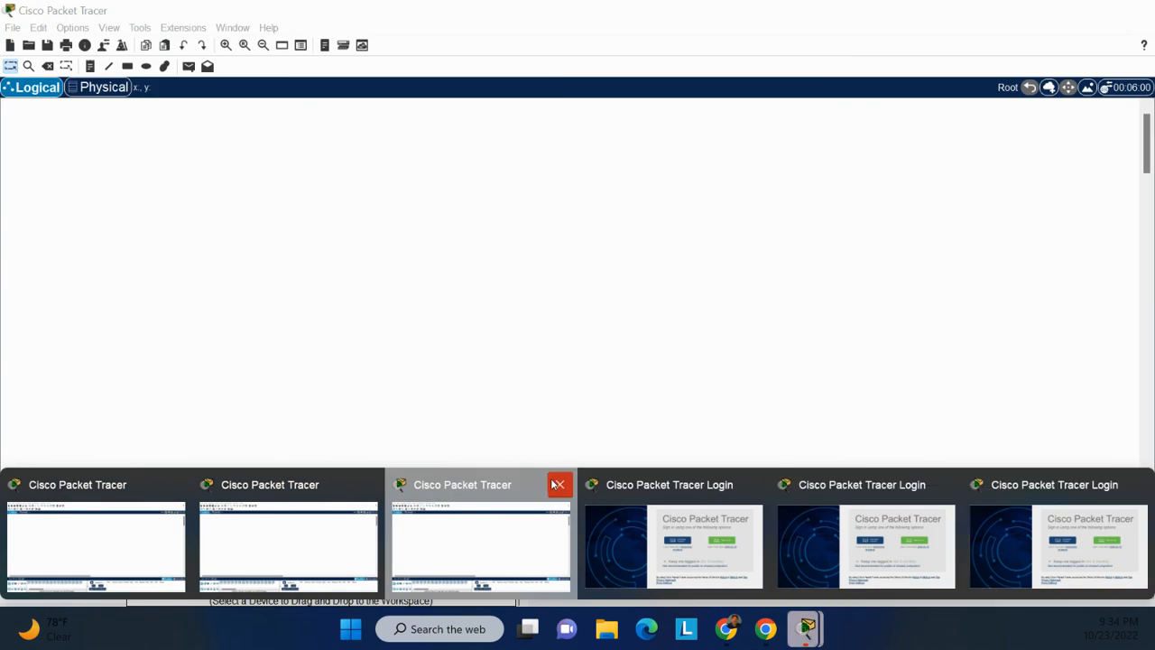
left_click(560, 485)
mouse_move(806, 629)
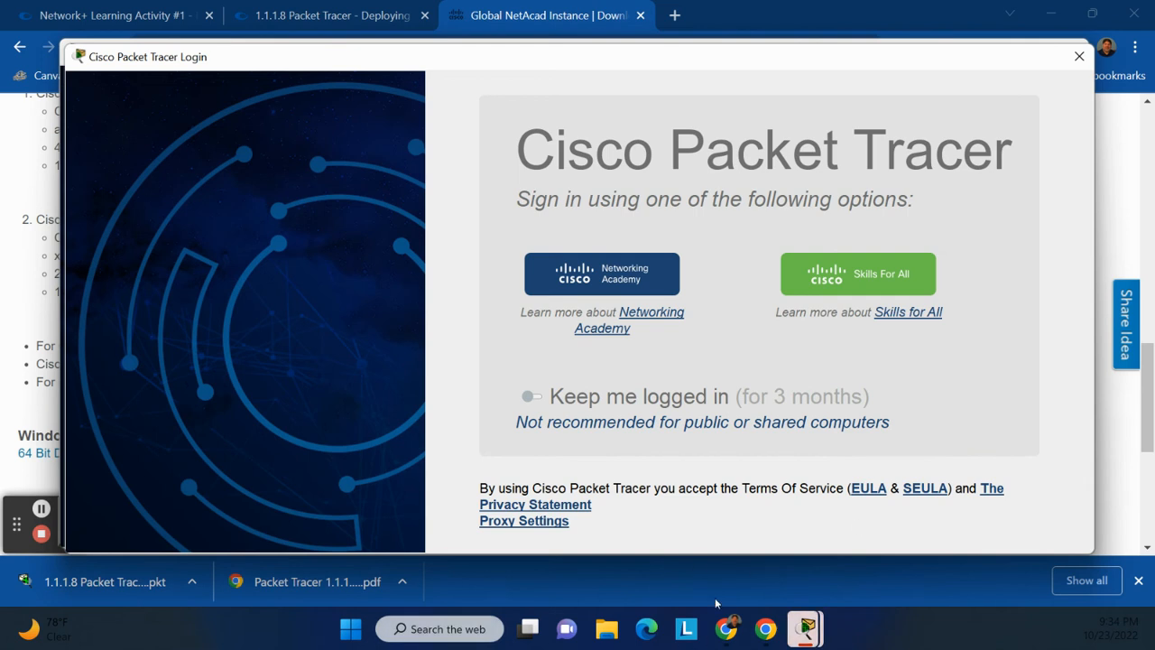
Bring the remaining login window back and choose Networking Academy sign-in.
mouse_move(726, 629)
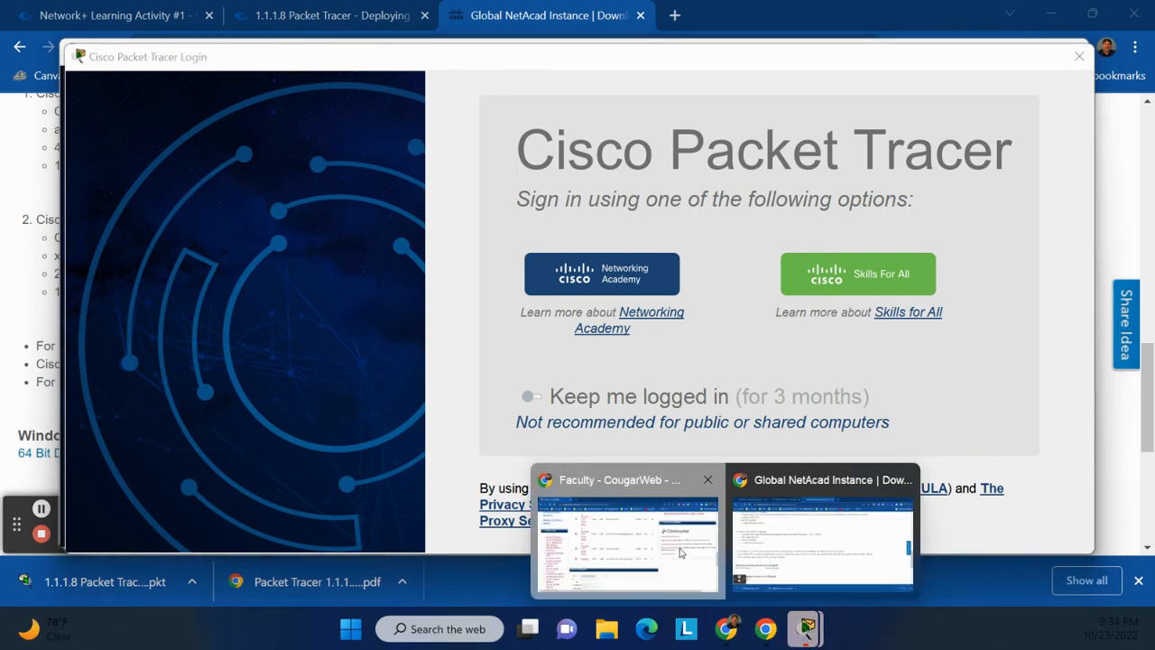
left_click(761, 549)
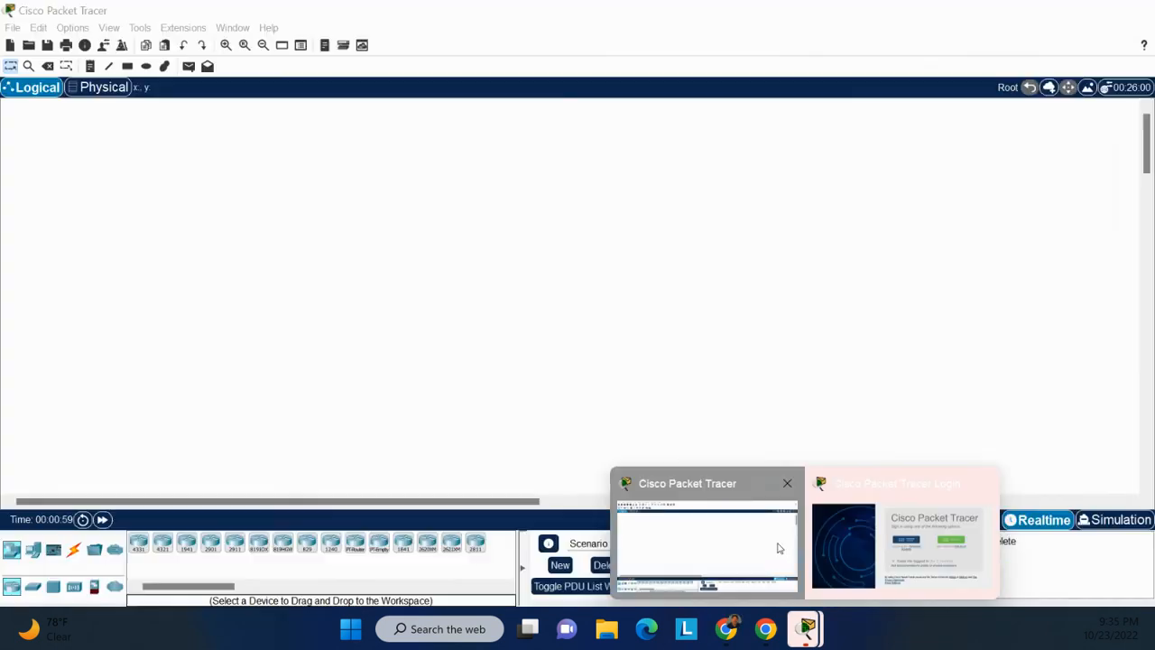
mouse_move(841, 513)
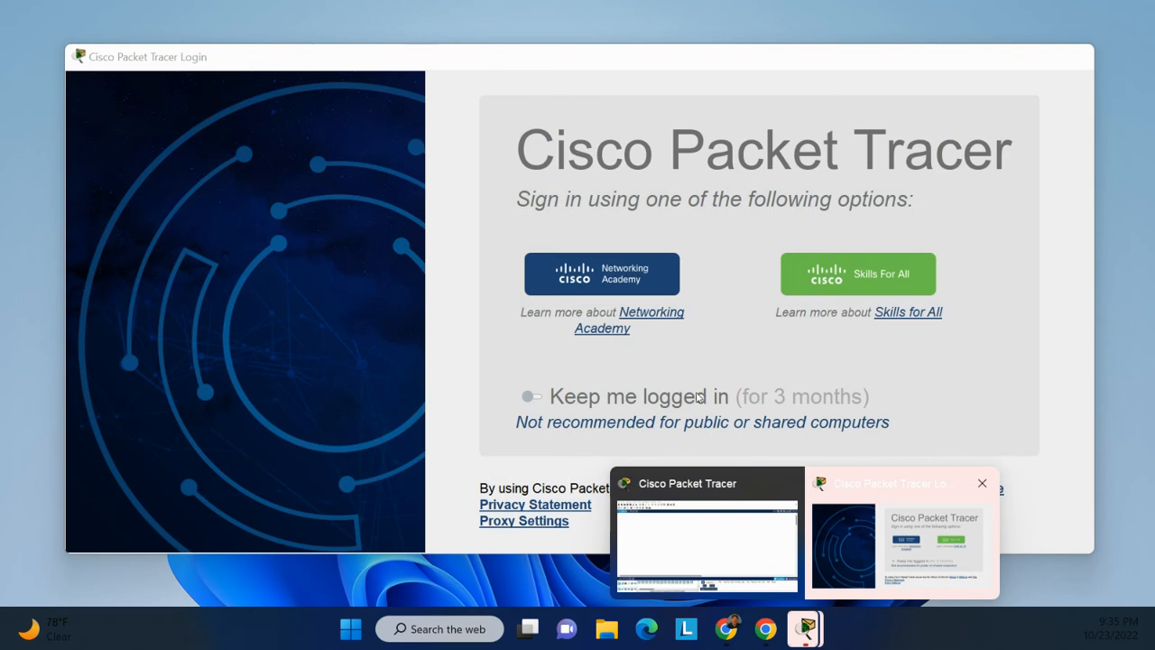
left_click(603, 276)
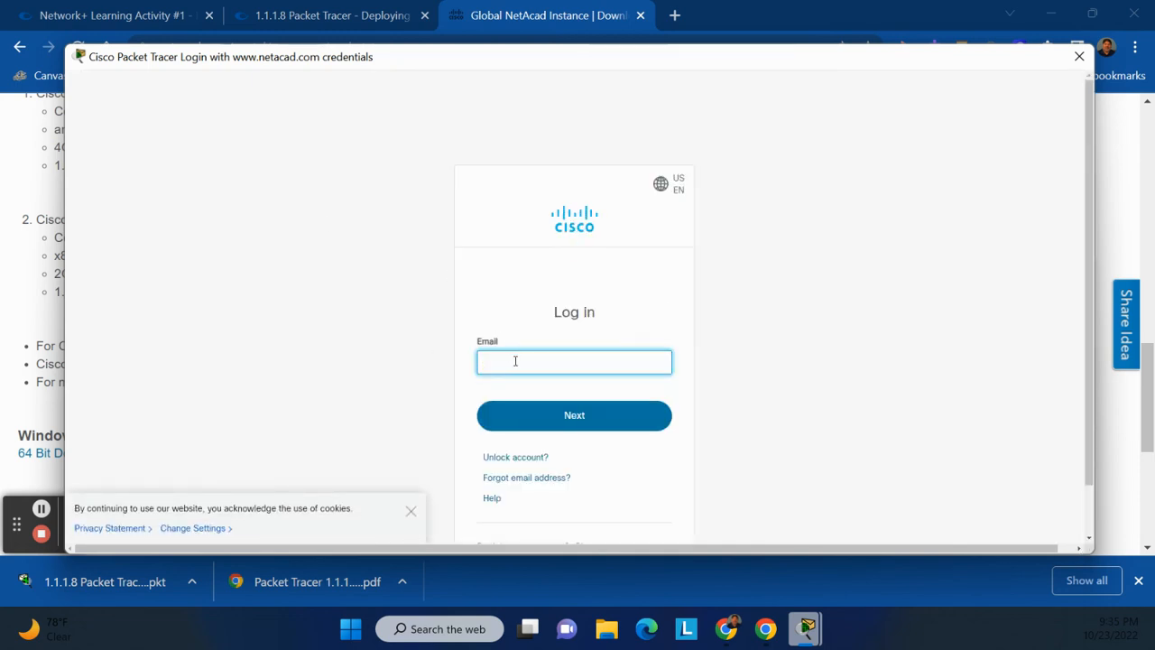
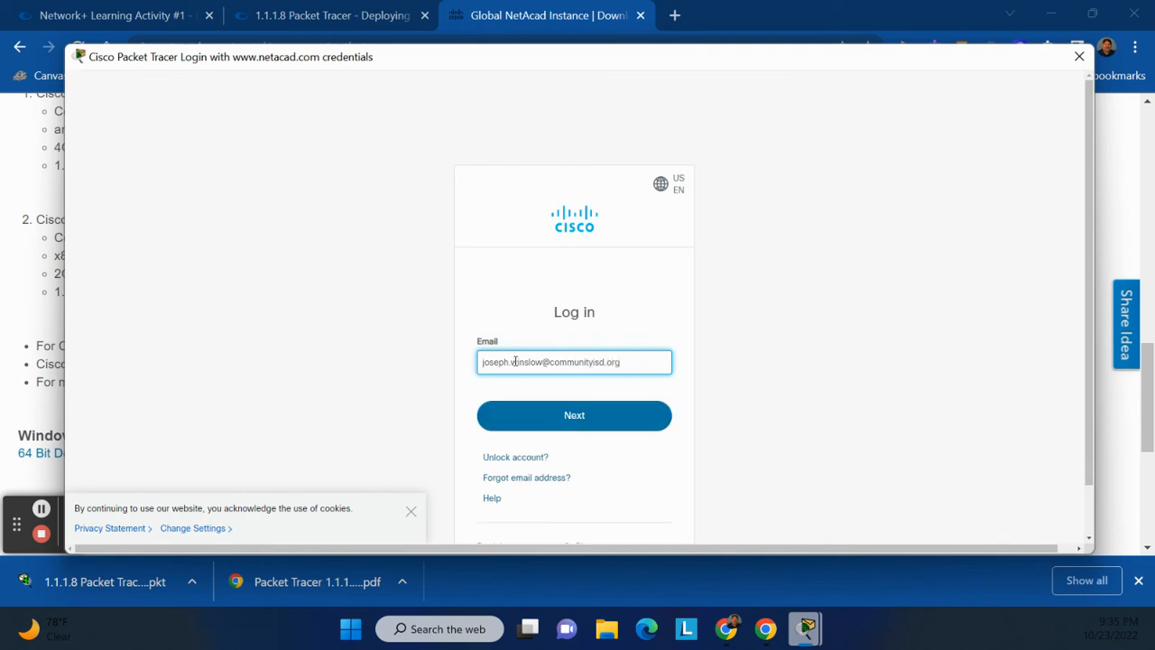
Enter the account e-mail, then the account password, to log in to Packet Tracer.
left_click(566, 418)
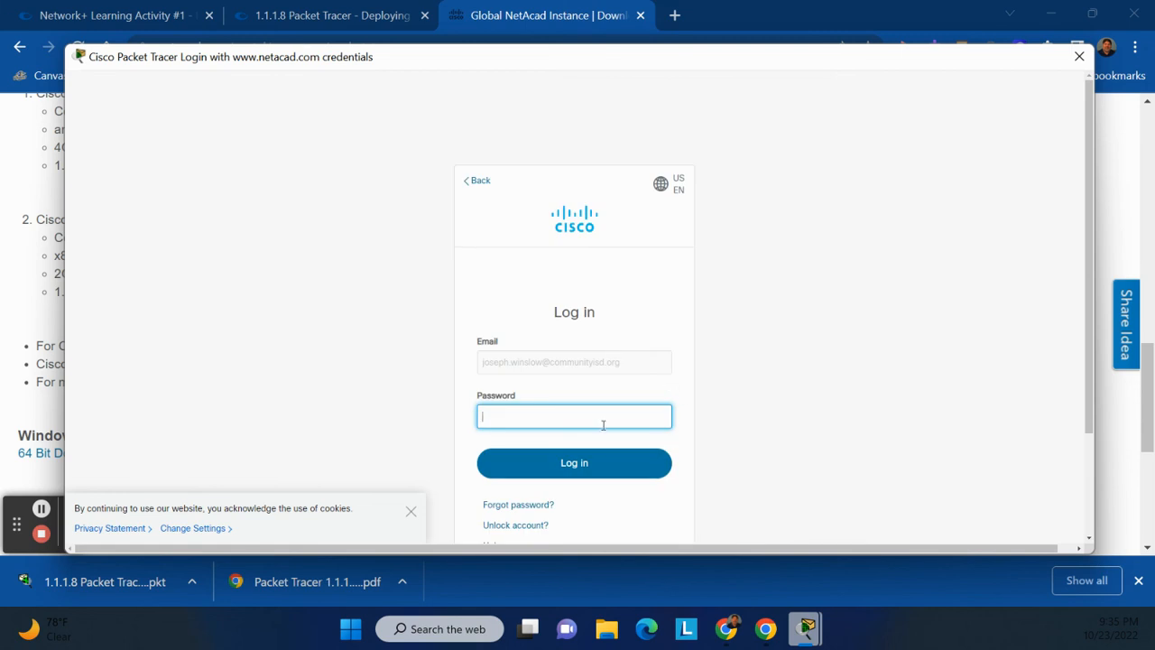
type("•••••••••••")
key("Return")
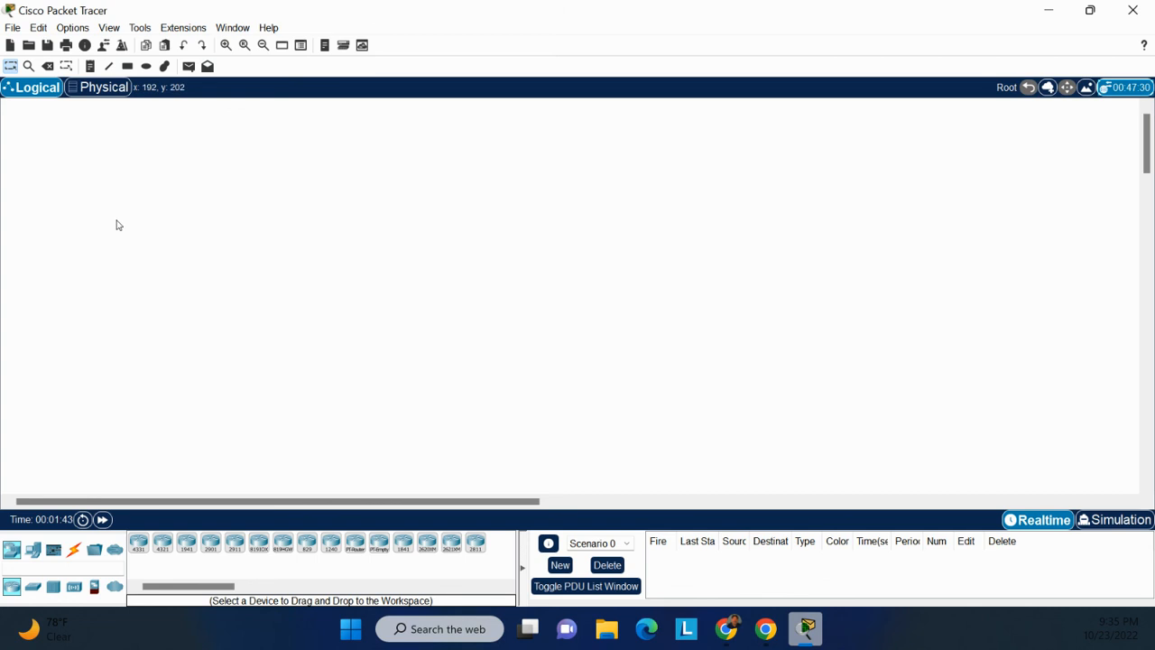
Open '1.1.1.8 Packet Tracer - Deploying and Cabling Devices' from the Desktop via File > Open.
left_click(13, 27)
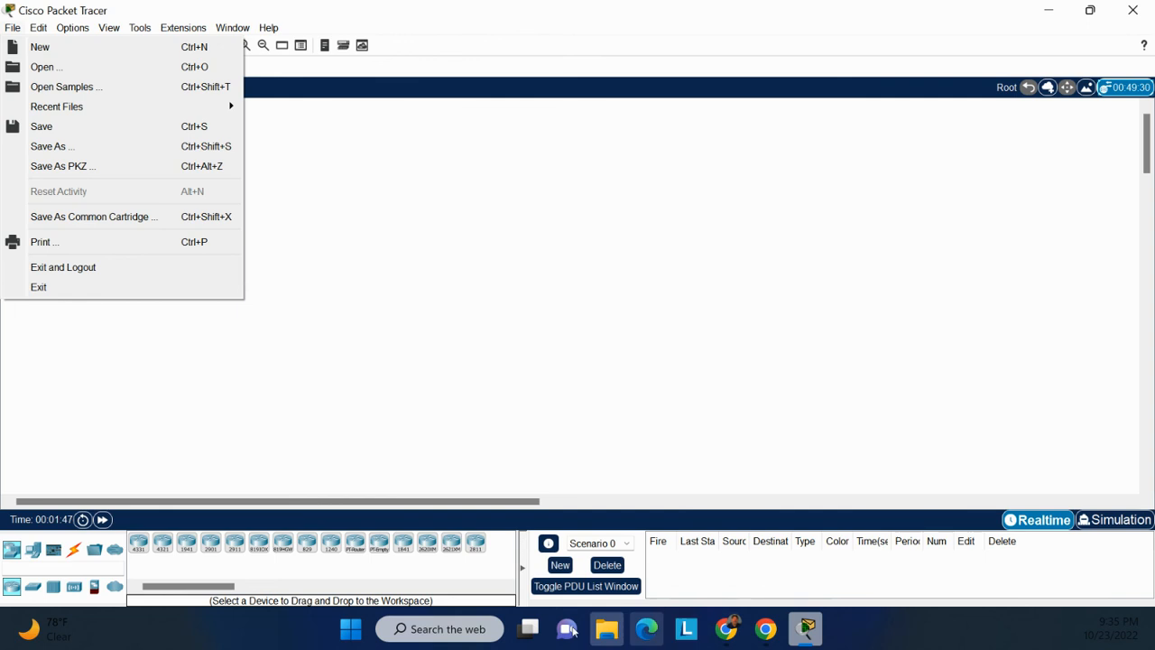
left_click(42, 68)
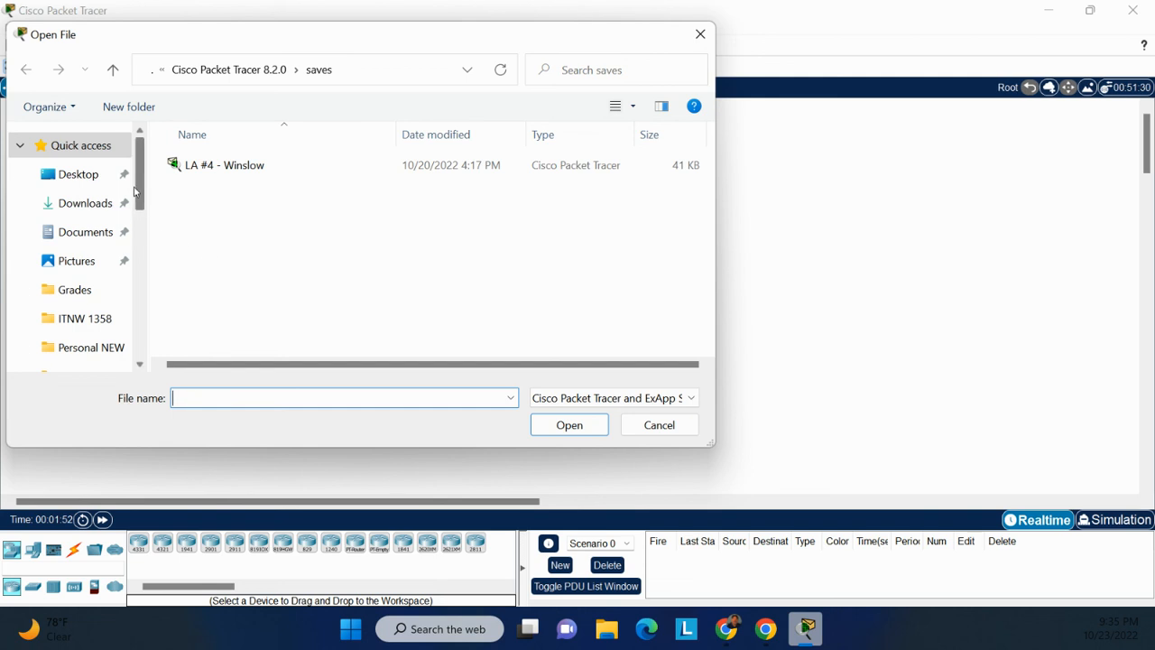
left_click(79, 182)
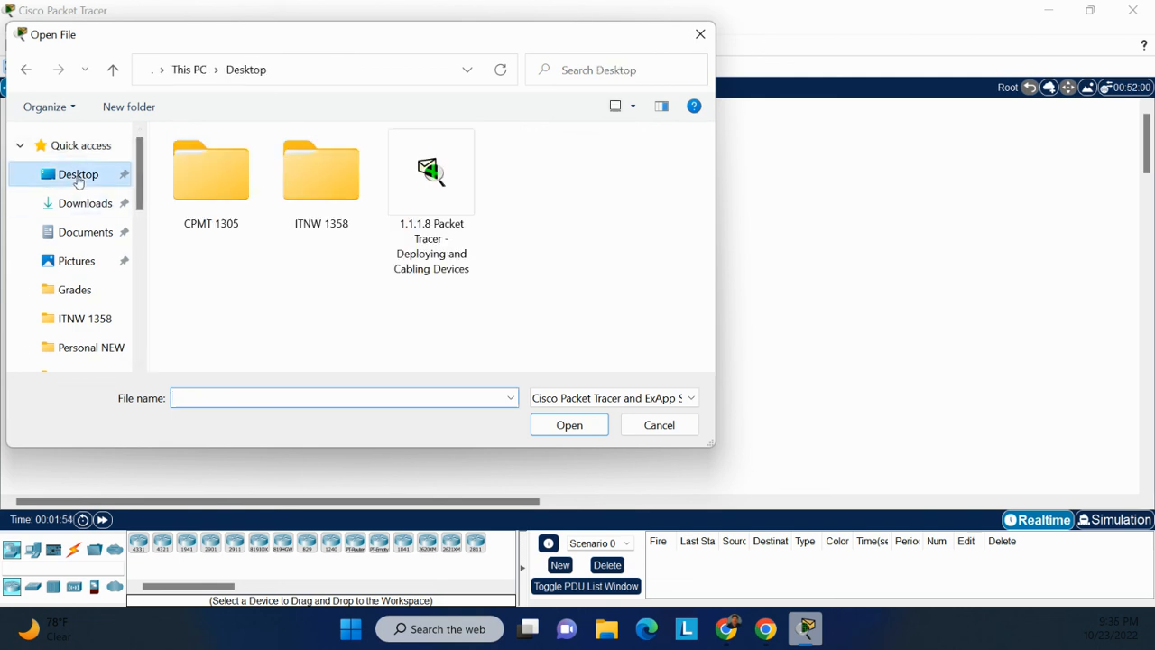
left_click(438, 174)
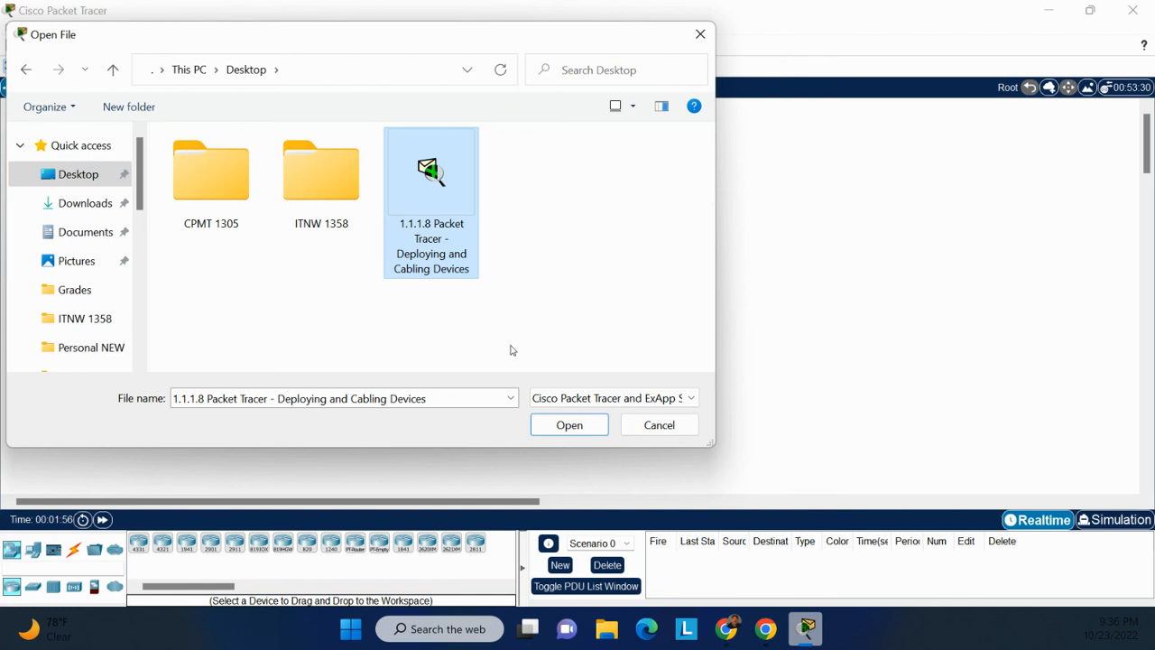
left_click(575, 432)
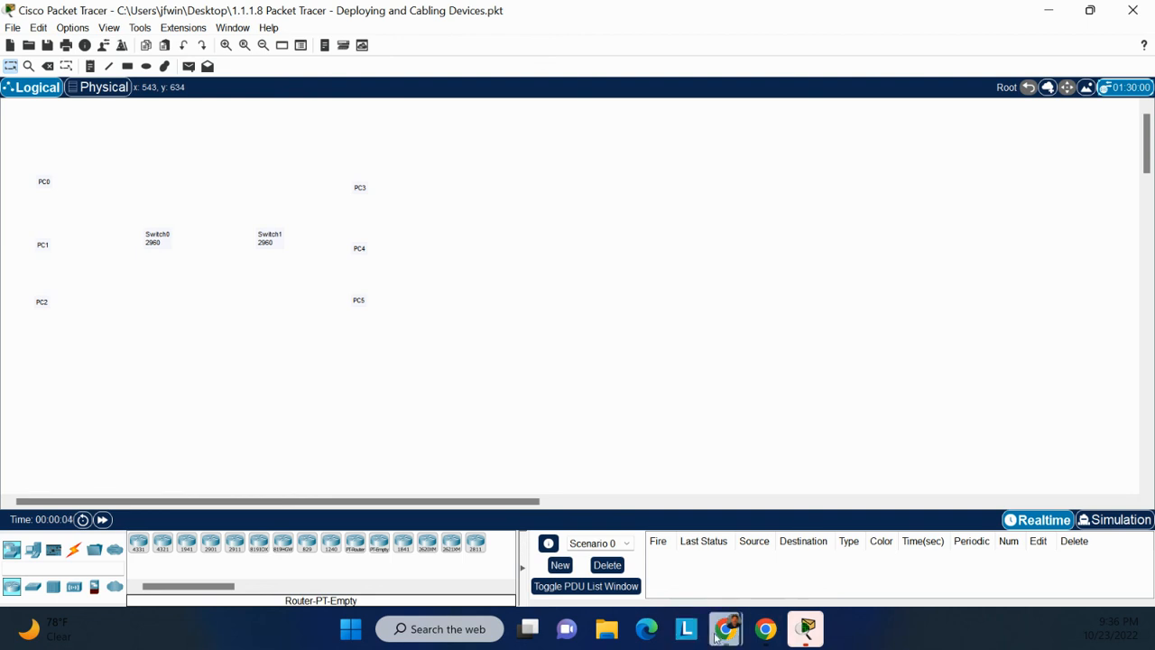
From the NetAcad window, open the downloaded Packet Tracer 1.1.1.8 Instructions PDF and snap it right.
mouse_move(727, 629)
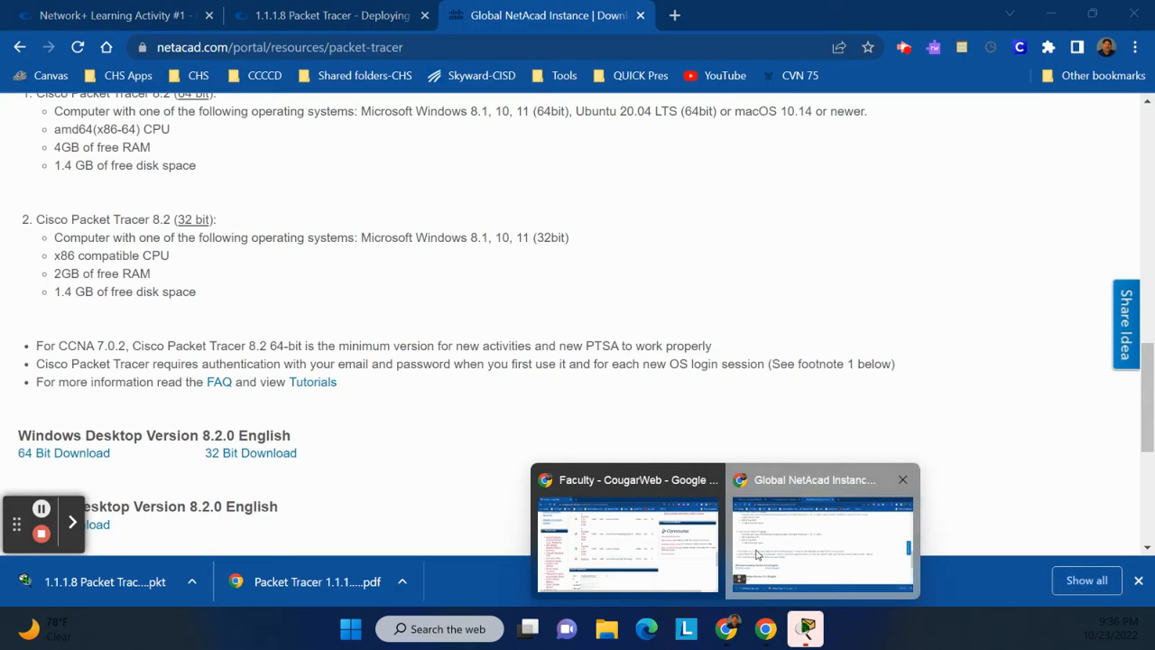
left_click(759, 554)
mouse_move(733, 636)
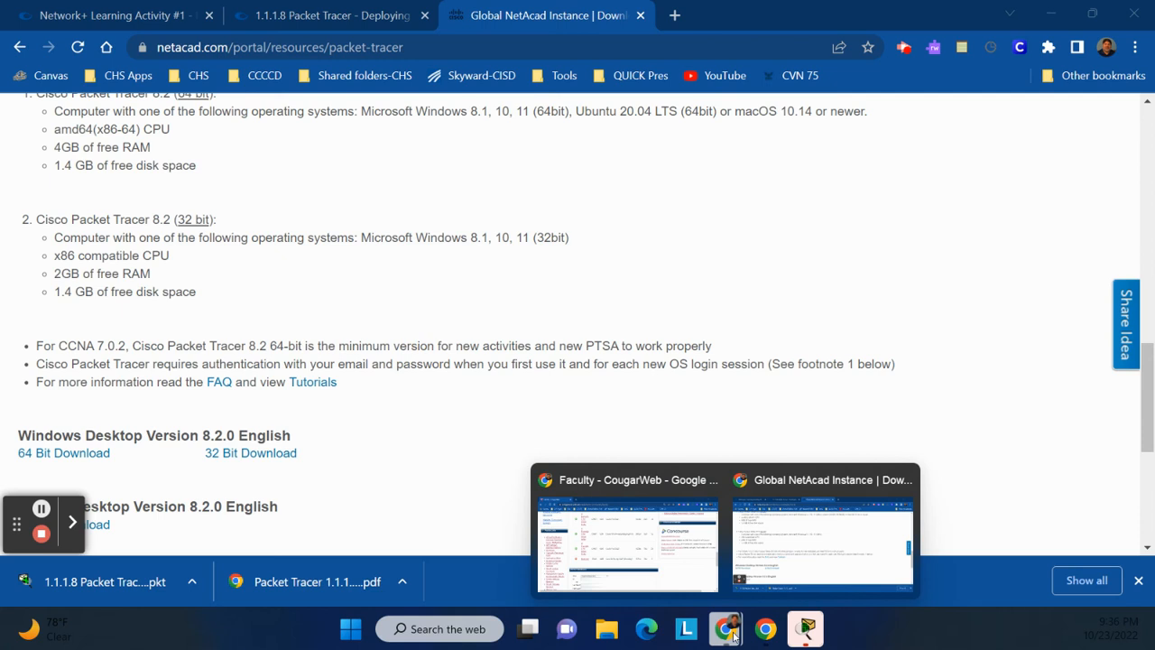
left_click(249, 585)
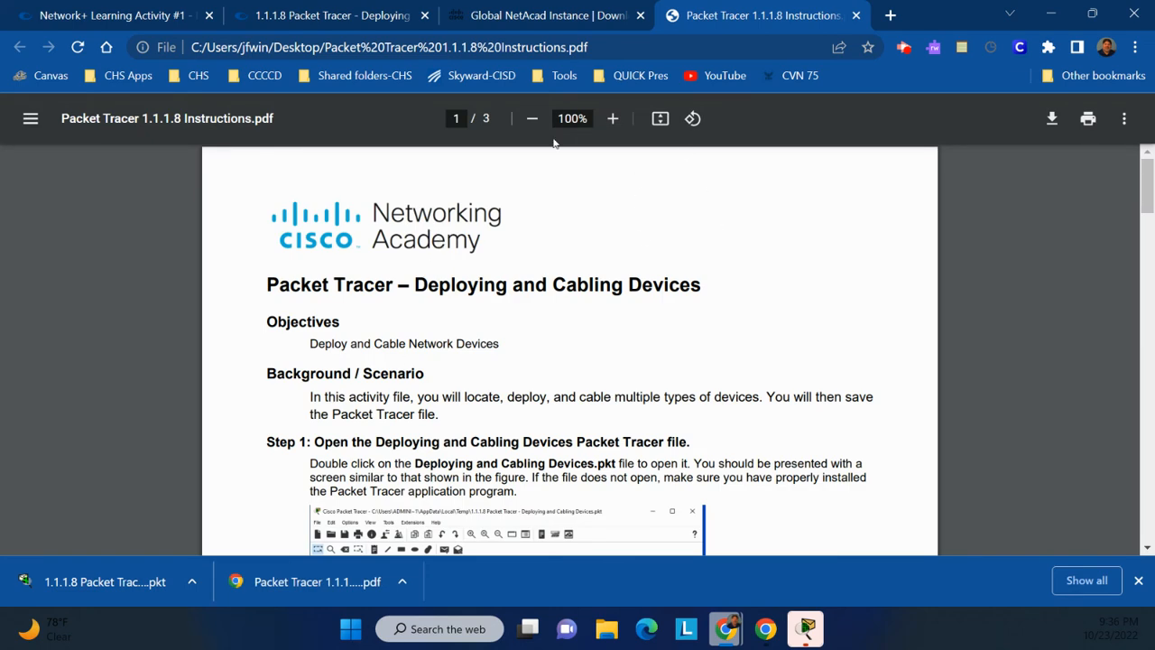
left_click_drag(683, 21, 1154, 197)
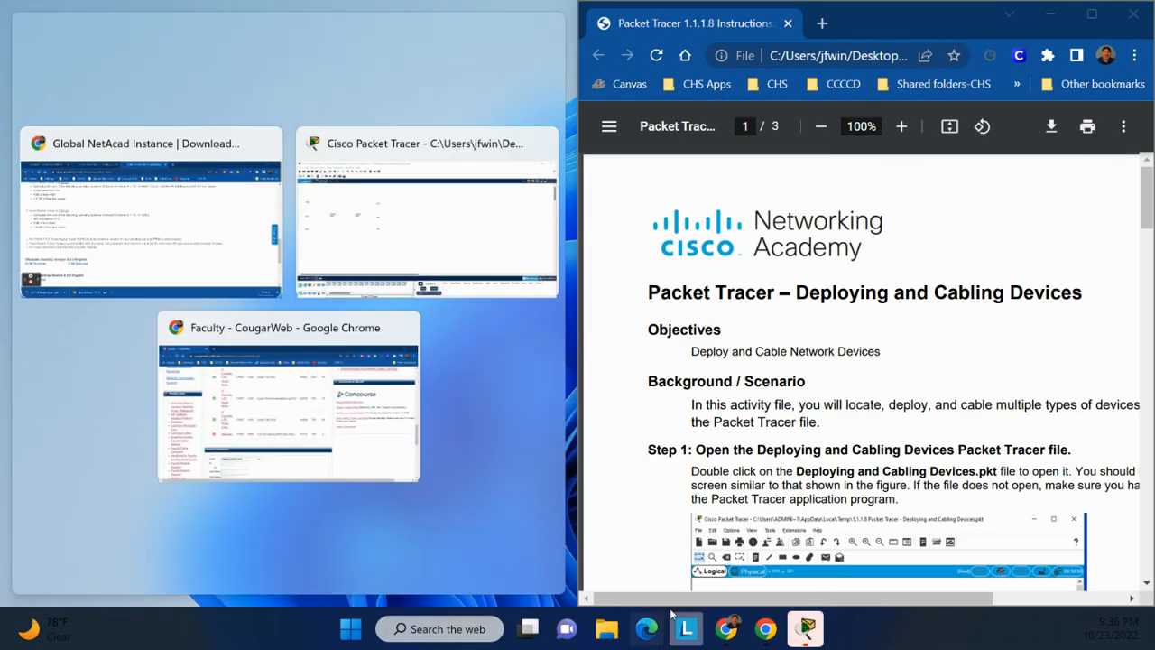
Snap Packet Tracer to the left half and scroll through the instructions PDF.
left_click(382, 163)
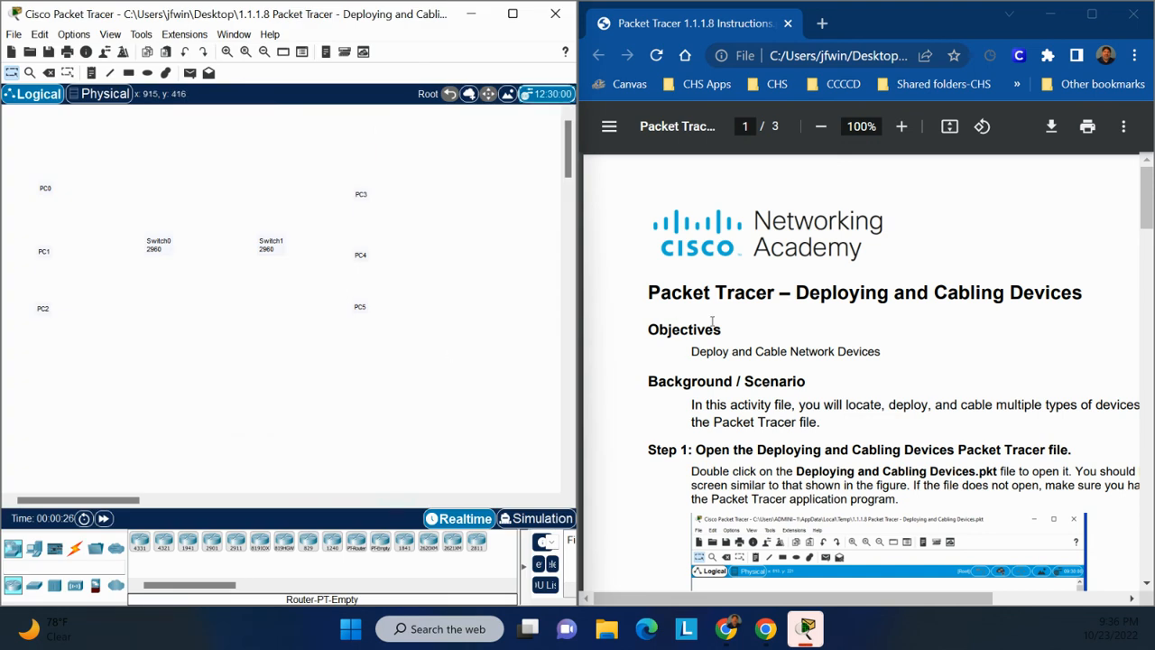
scroll(713, 333, "down", 5)
scroll(713, 333, "down", 2)
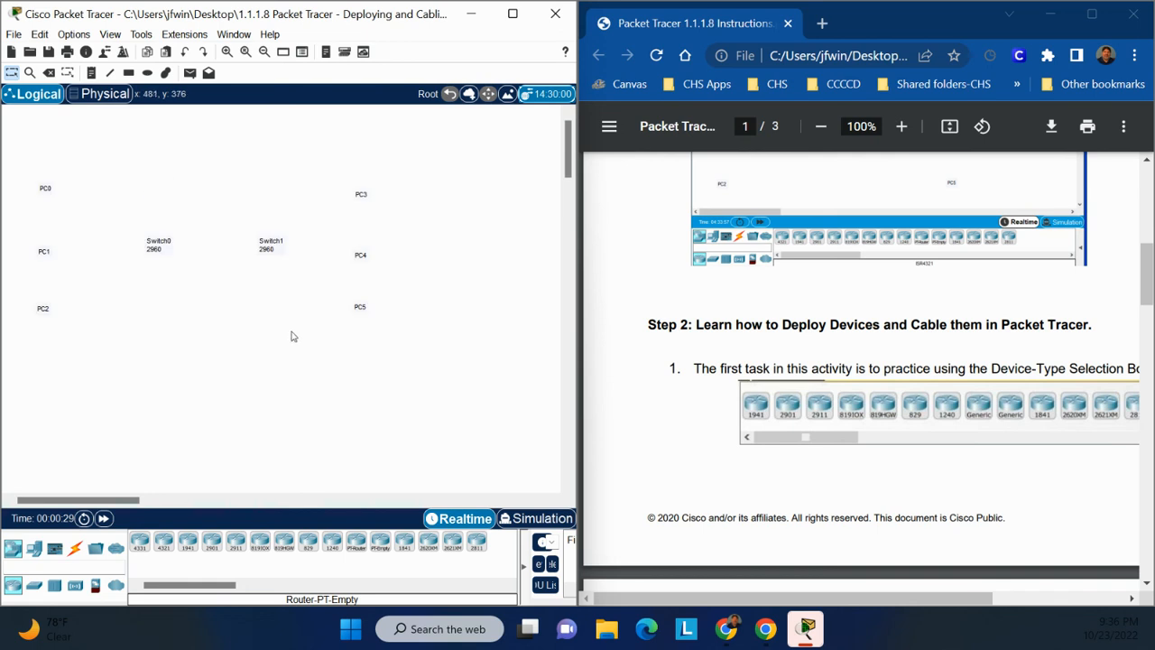
scroll(299, 333, "down", 3)
scroll(331, 325, "up", 3)
Move the instructions window out of the way and maximize the Packet Tracer window.
left_click_drag(893, 29, 1154, 28)
scroll(903, 234, "up", 6)
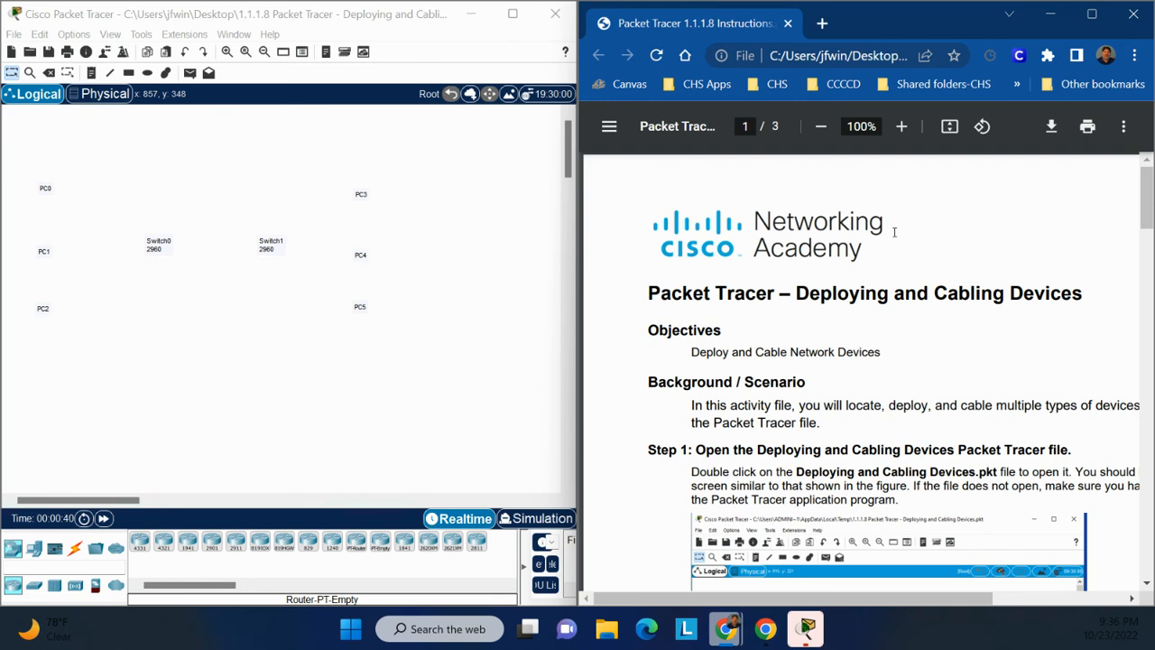
scroll(841, 240, "down", 2)
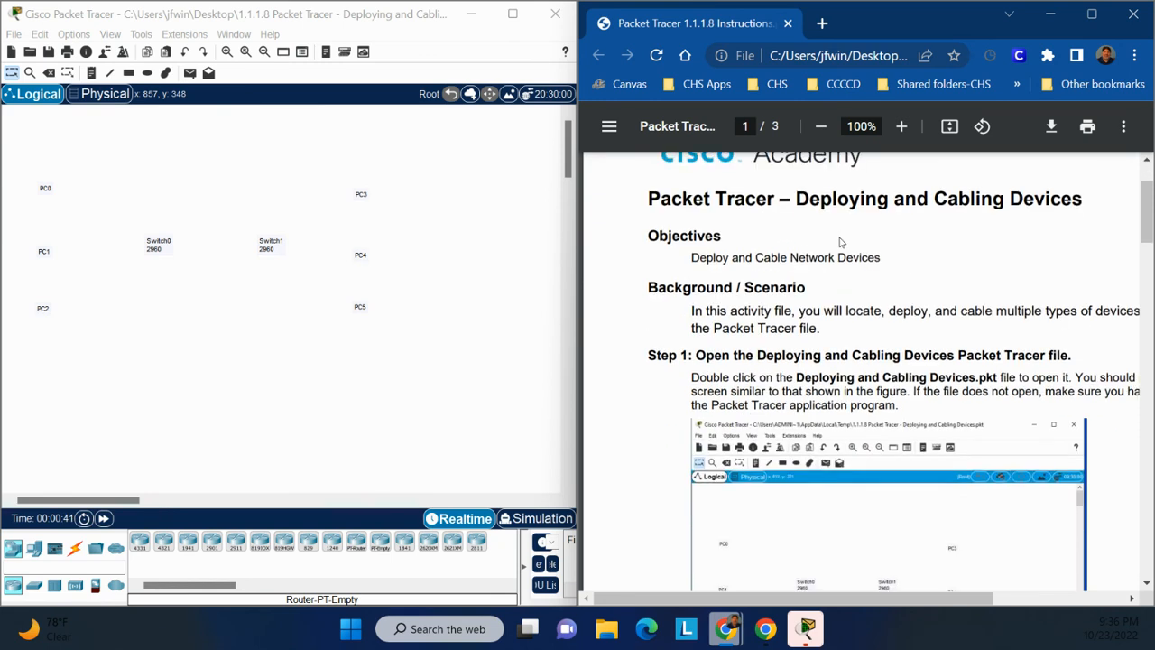
scroll(840, 242, "down", 2)
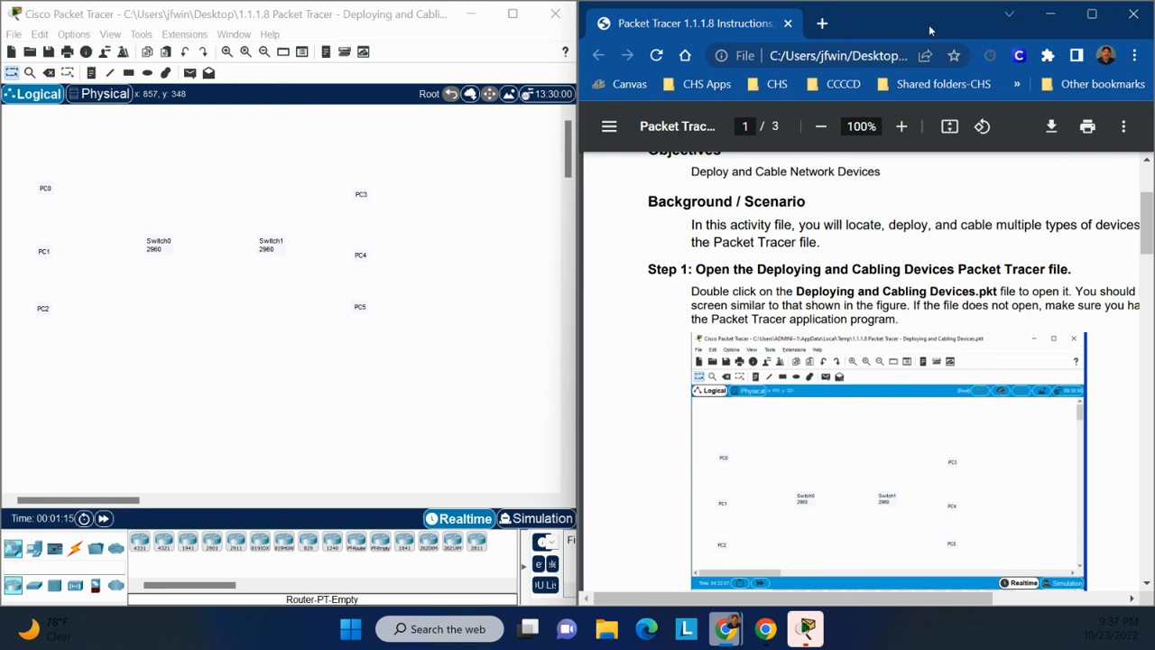
left_click_drag(925, 23, 0, 81)
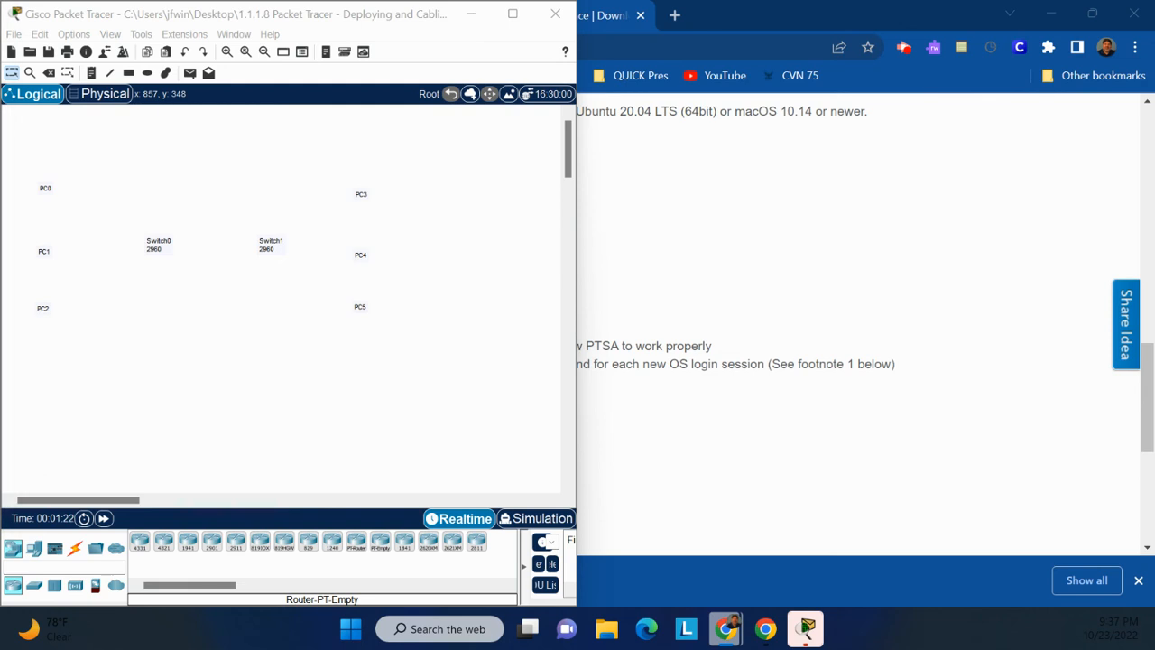
left_click(513, 14)
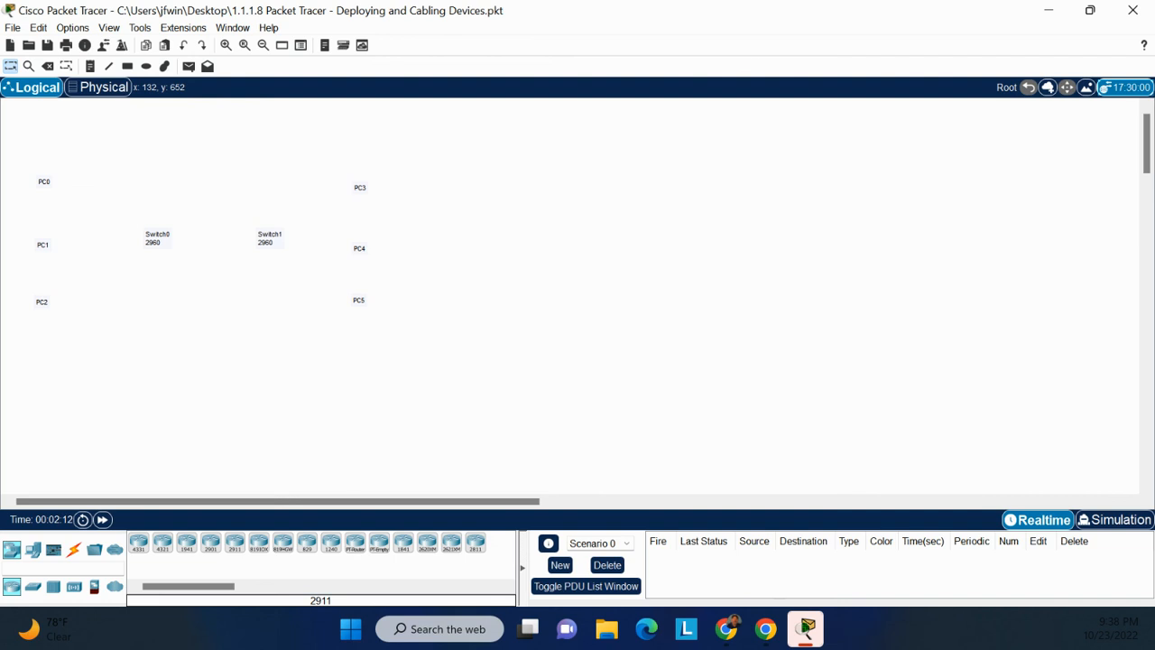
Place a 2960 switch as Switch0 and delete the Switch0 placeholder label text.
left_click(31, 589)
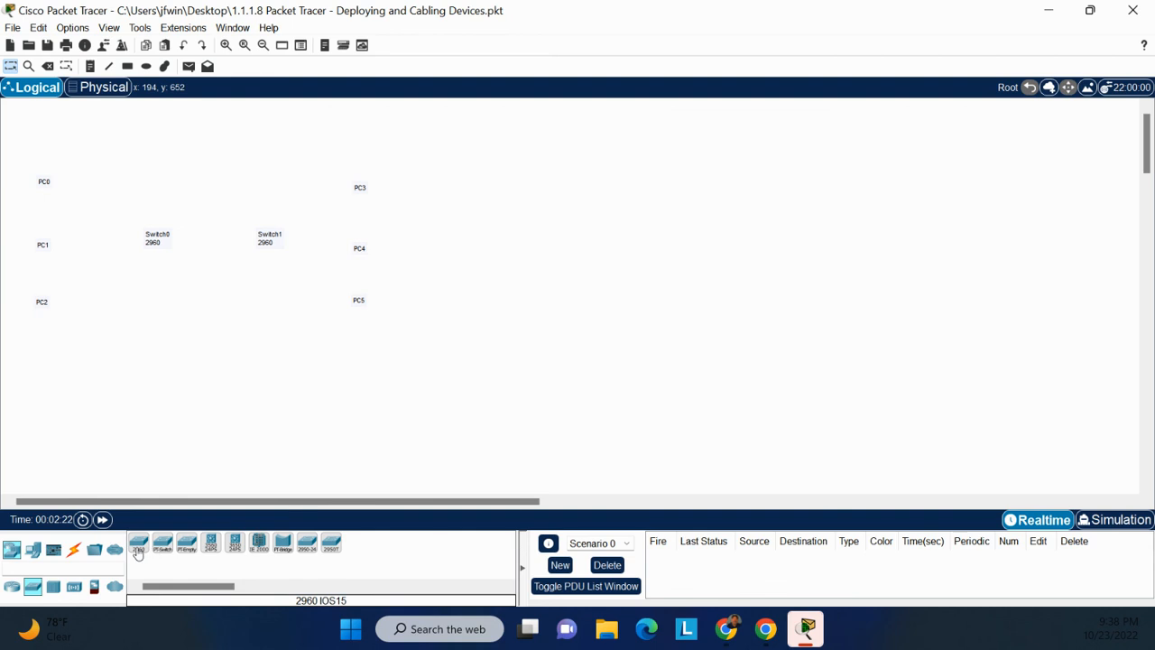
left_click_drag(137, 552, 159, 225)
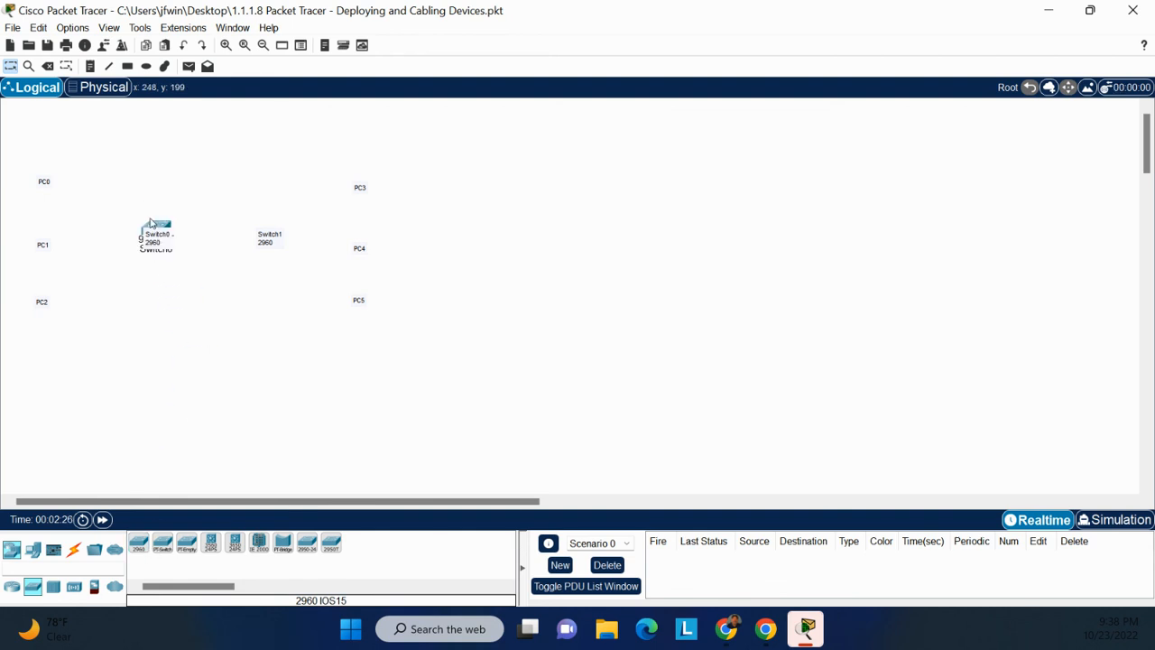
left_click(158, 237)
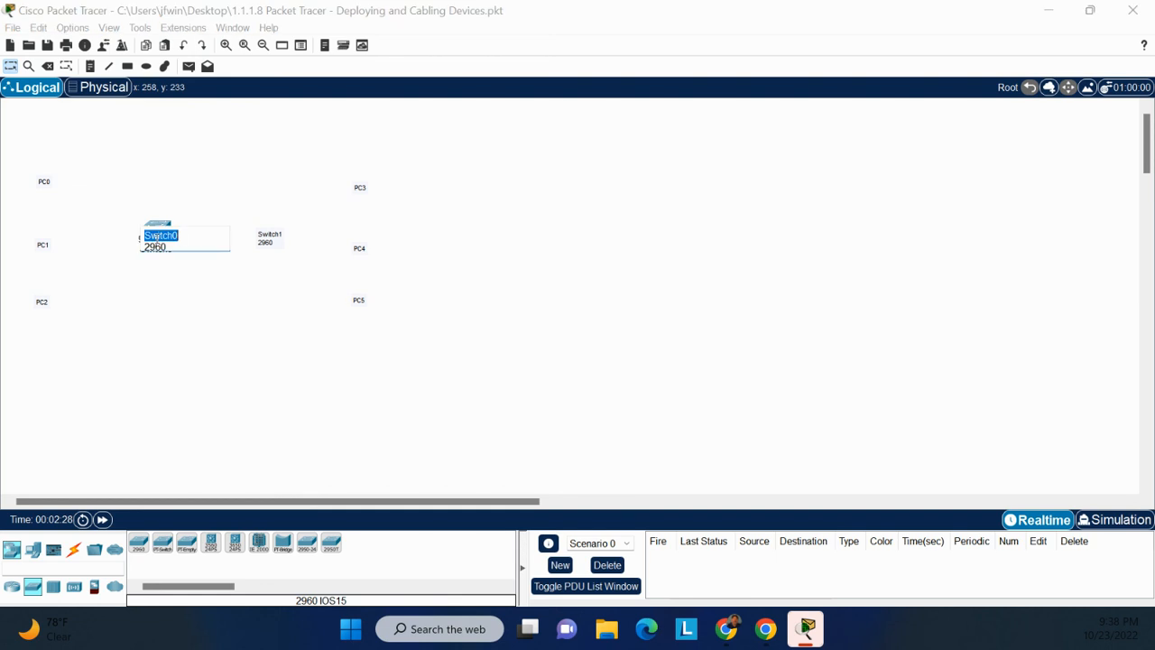
left_click(162, 238)
left_click(168, 245)
left_click_drag(167, 245, 144, 233)
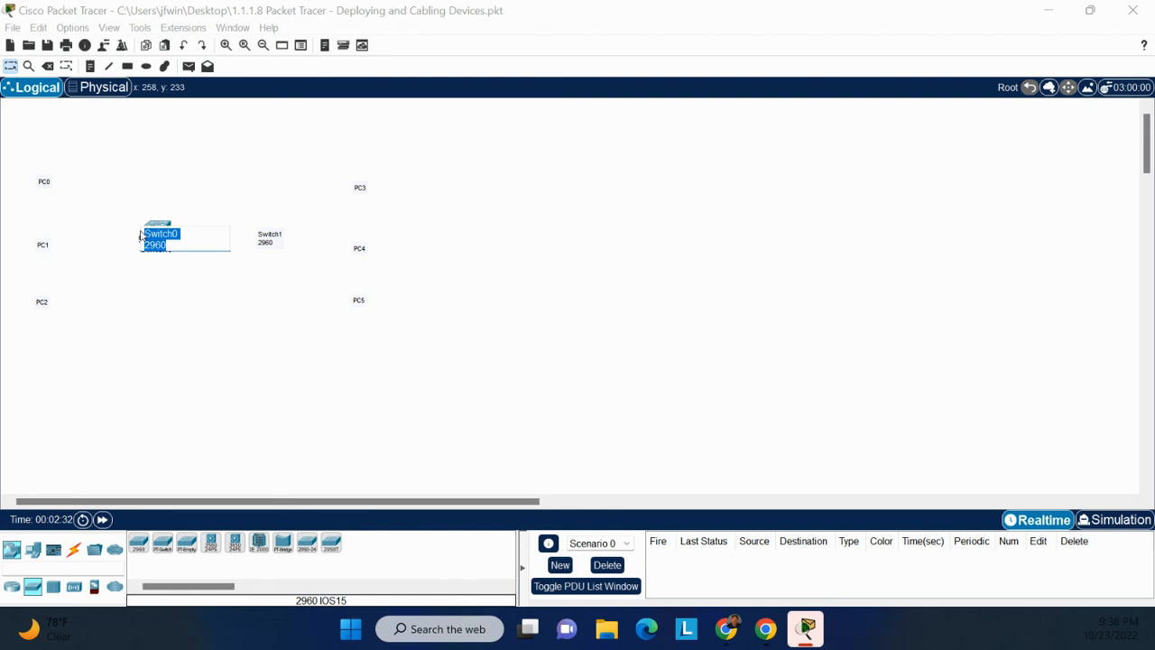
key("BackSpace")
left_click(155, 278)
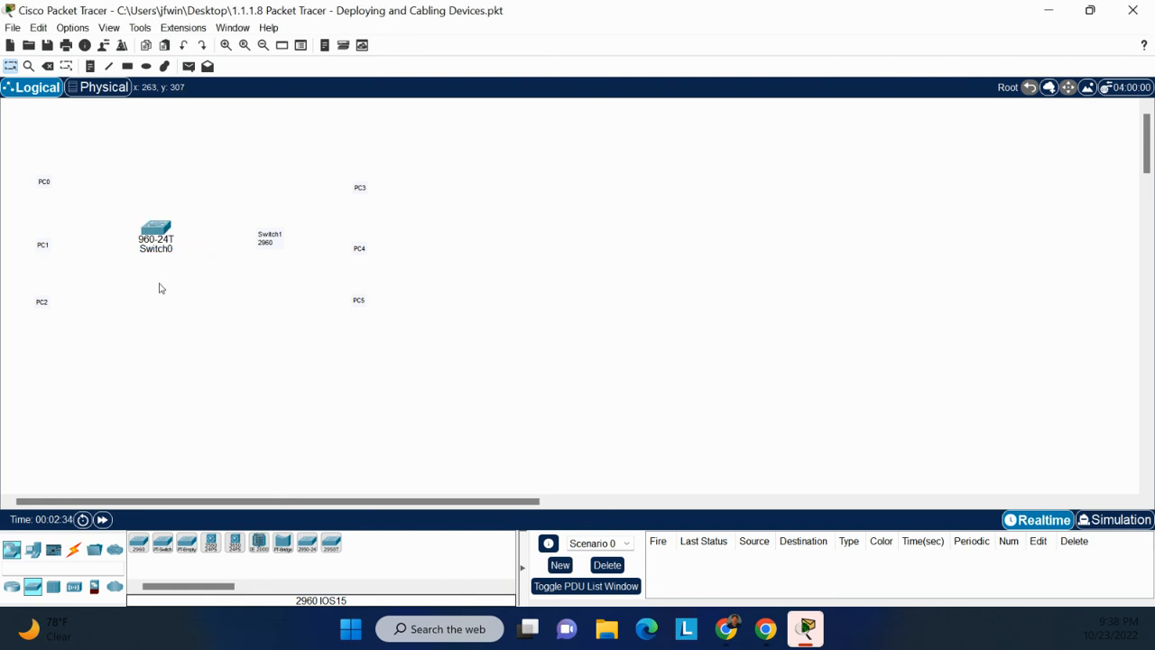
left_click_drag(158, 222, 168, 225)
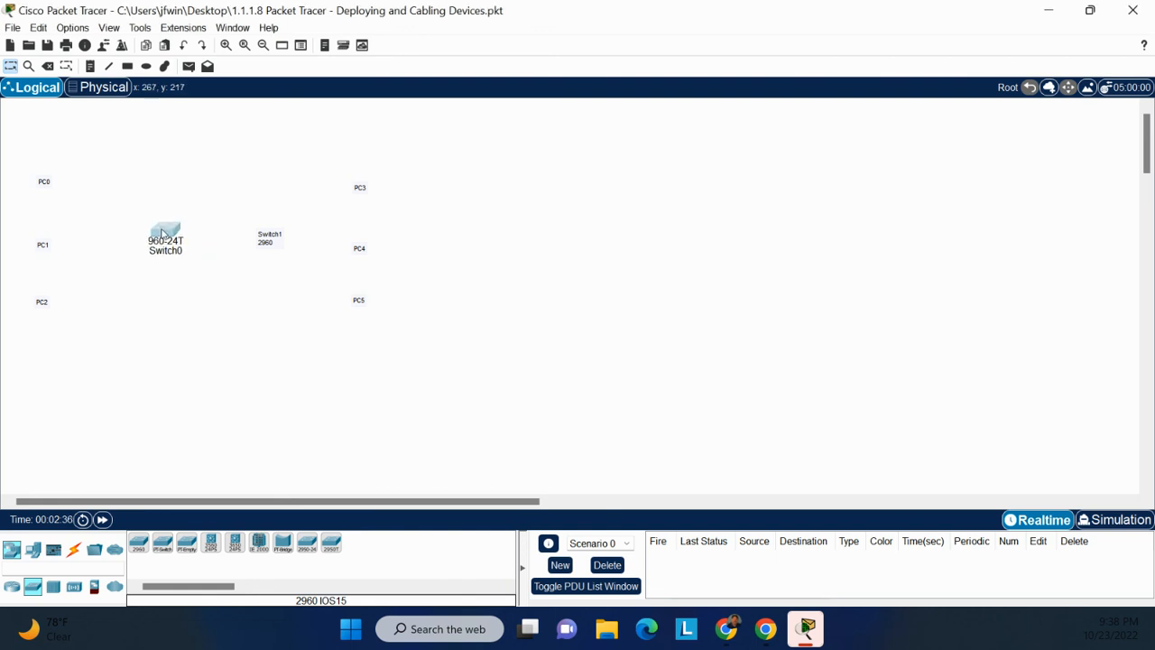
Add a second 2960 switch as Switch1, clear its placeholder label, and move it beside Switch0.
left_click_drag(138, 542, 237, 364)
left_click(259, 237)
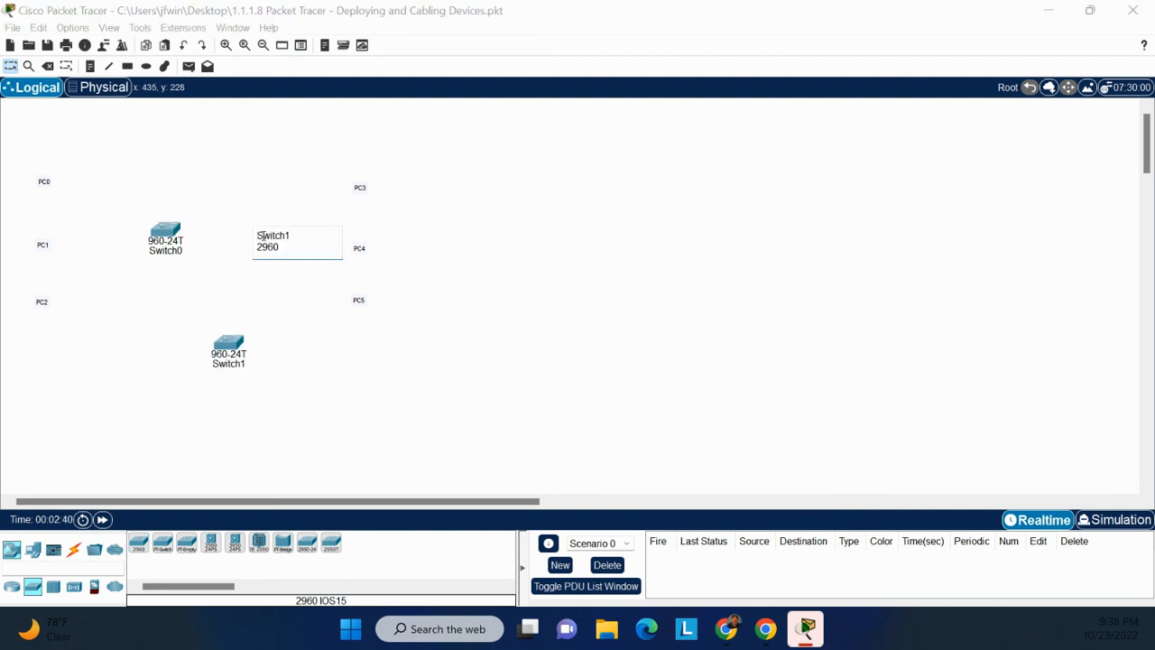
left_click(296, 230)
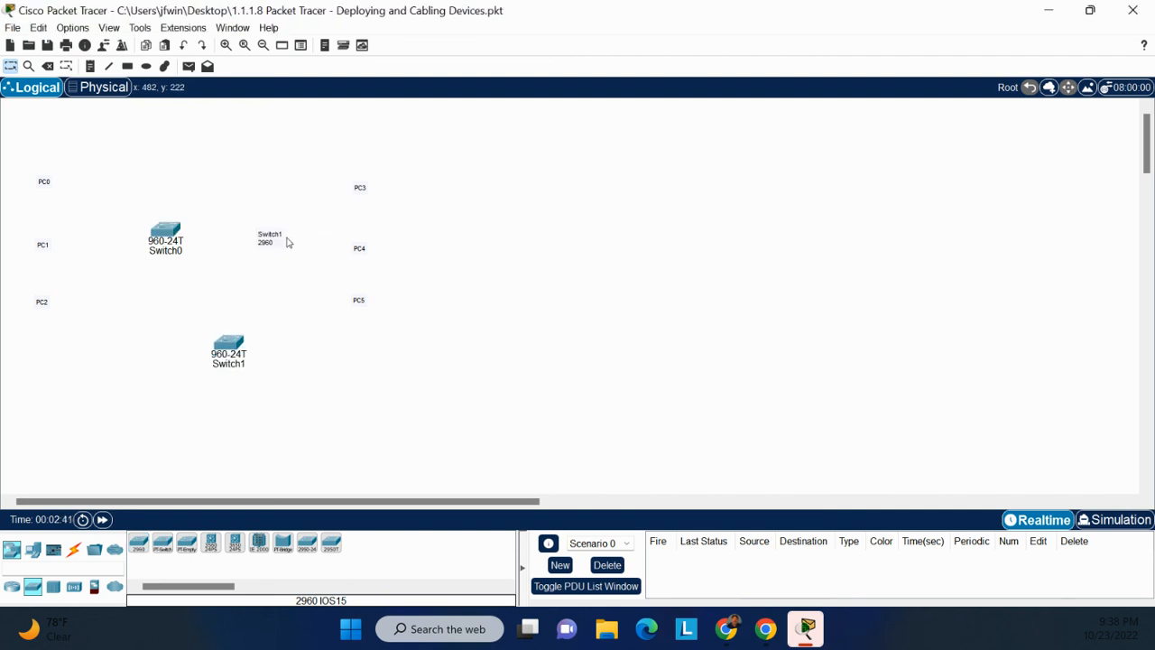
left_click(285, 244)
left_click_drag(285, 245, 254, 233)
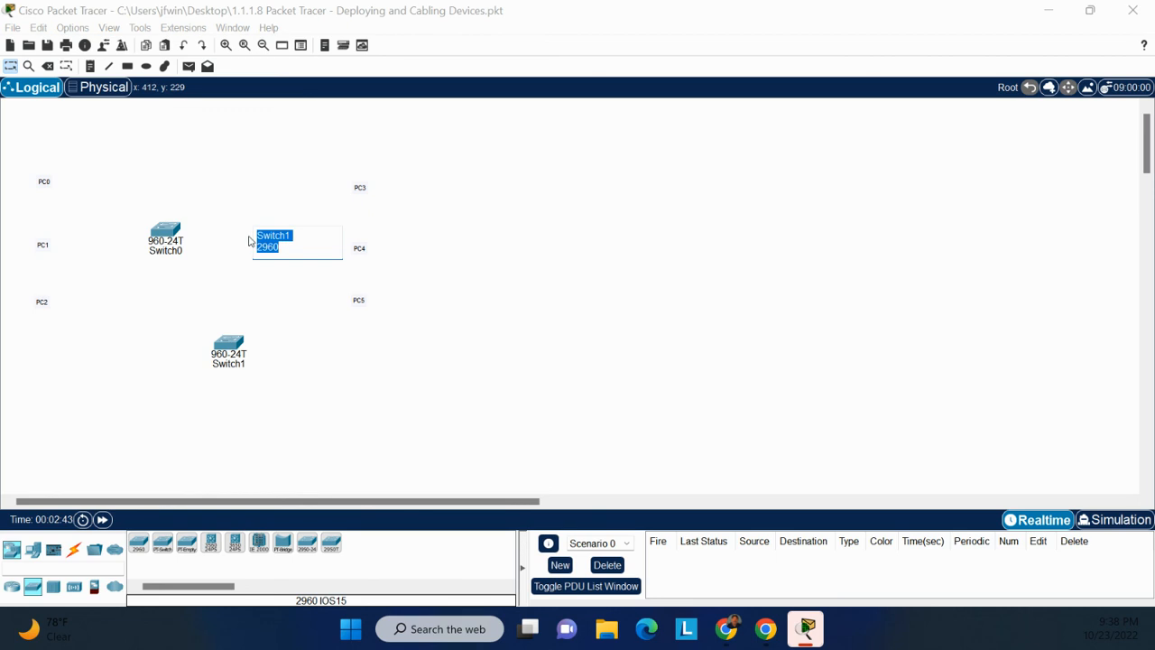
key("BackSpace")
left_click_drag(221, 353, 242, 233)
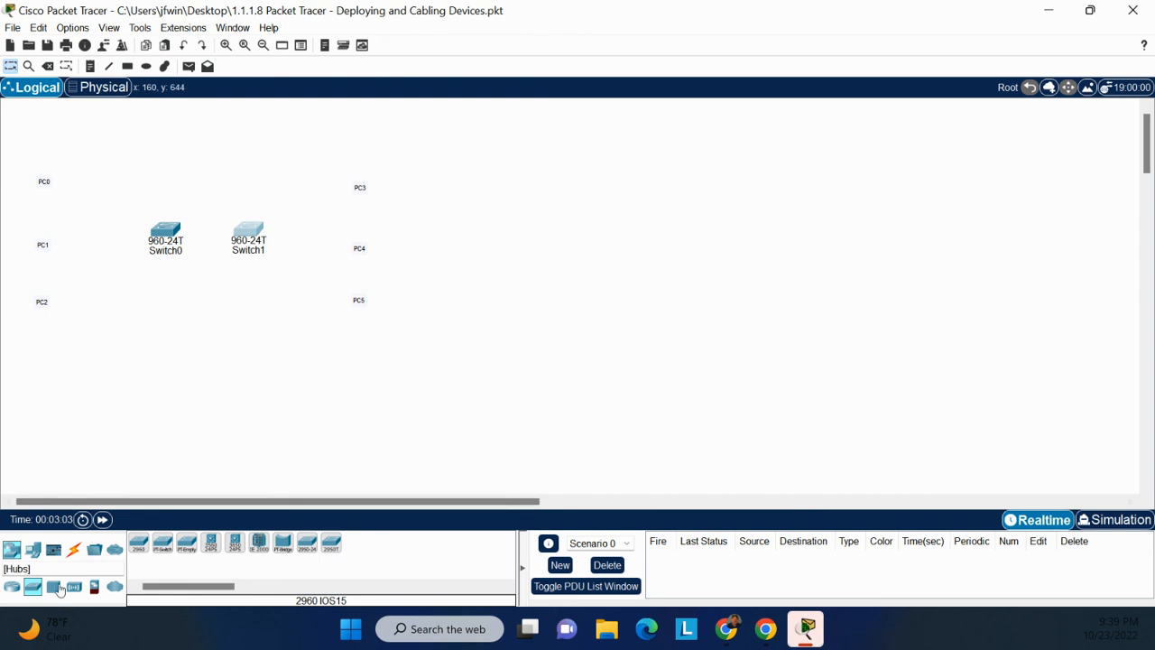
From End Devices, place a PC-PT on each of the PC0 through PC5 labels.
left_click(36, 551)
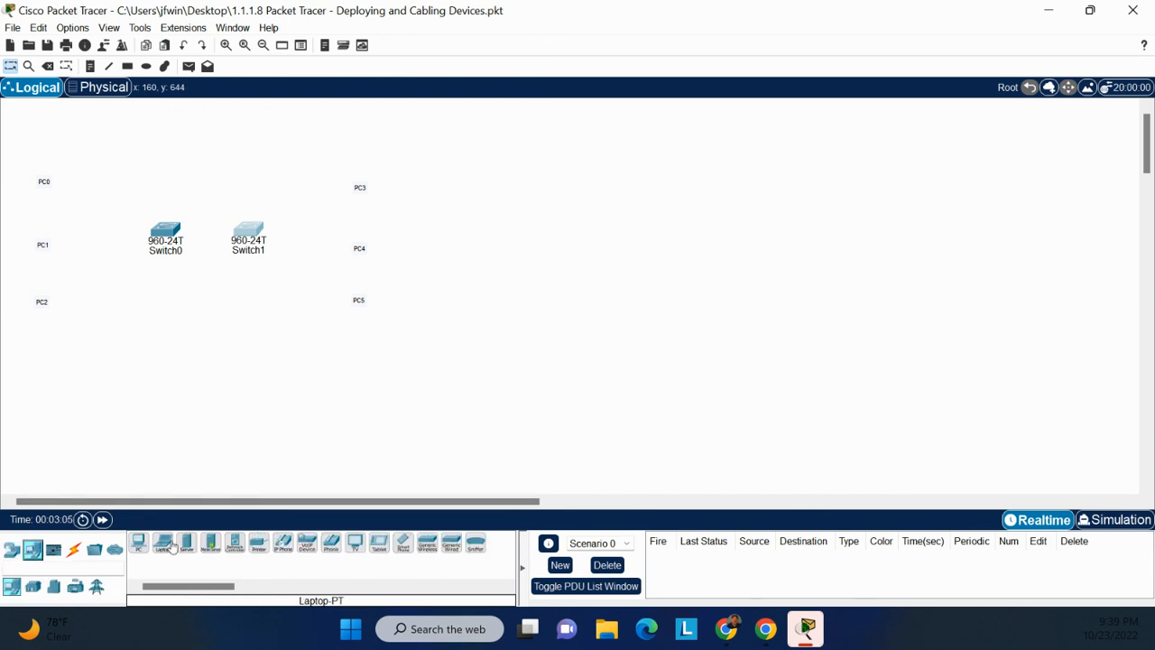
left_click_drag(137, 544, 47, 167)
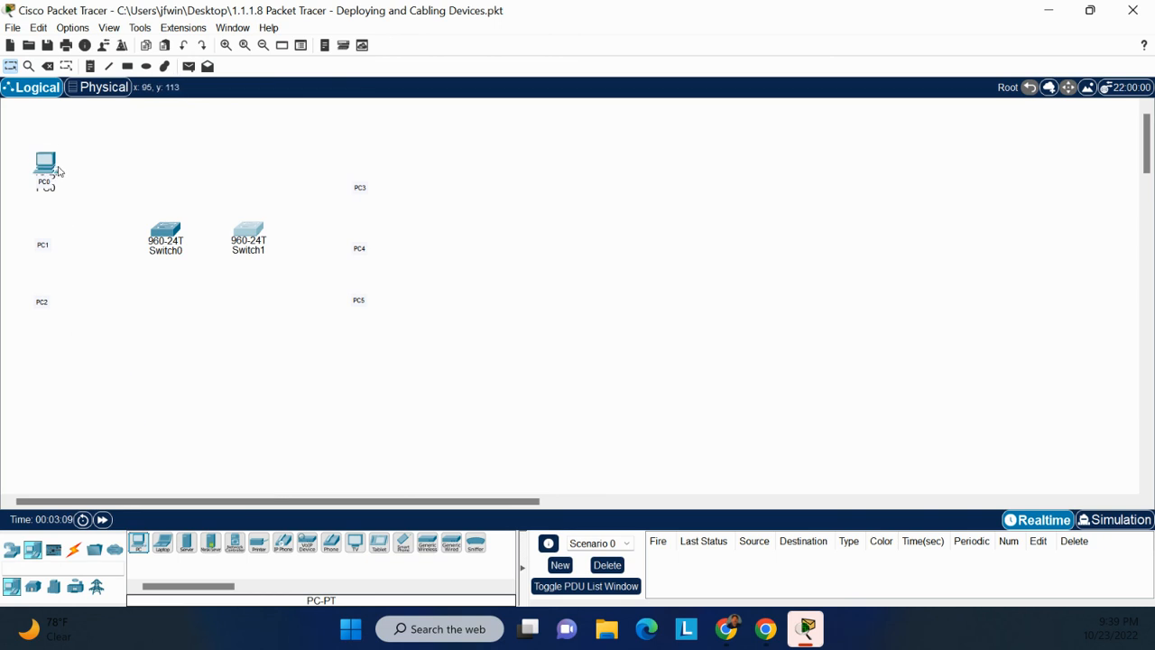
left_click(47, 168)
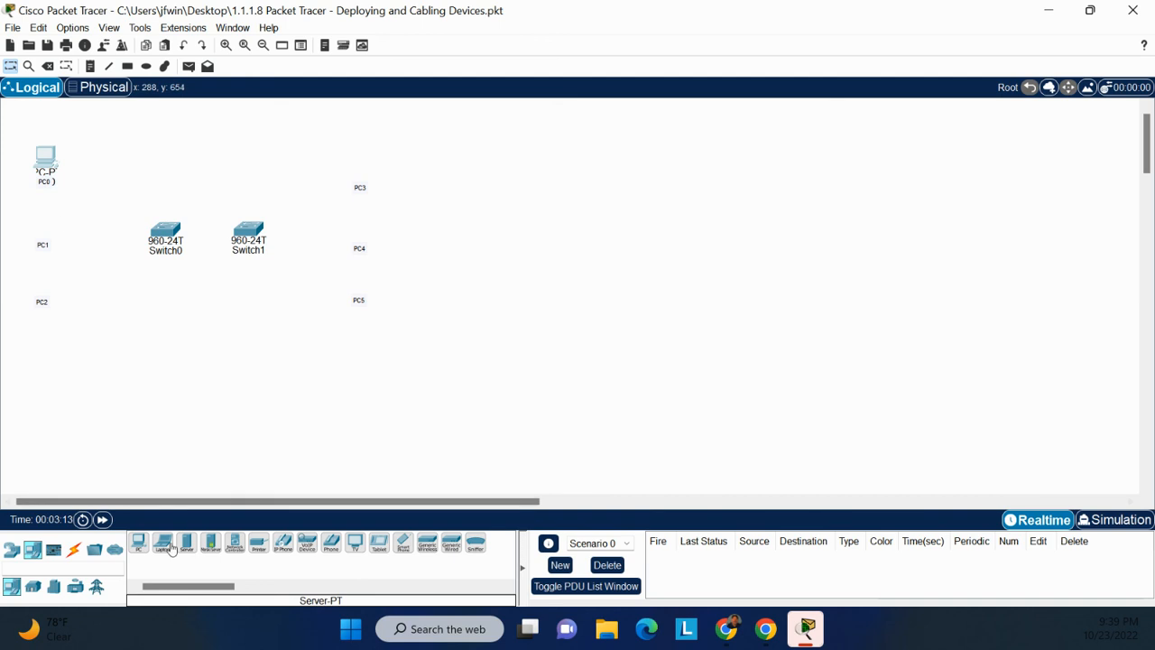
left_click_drag(138, 543, 45, 233)
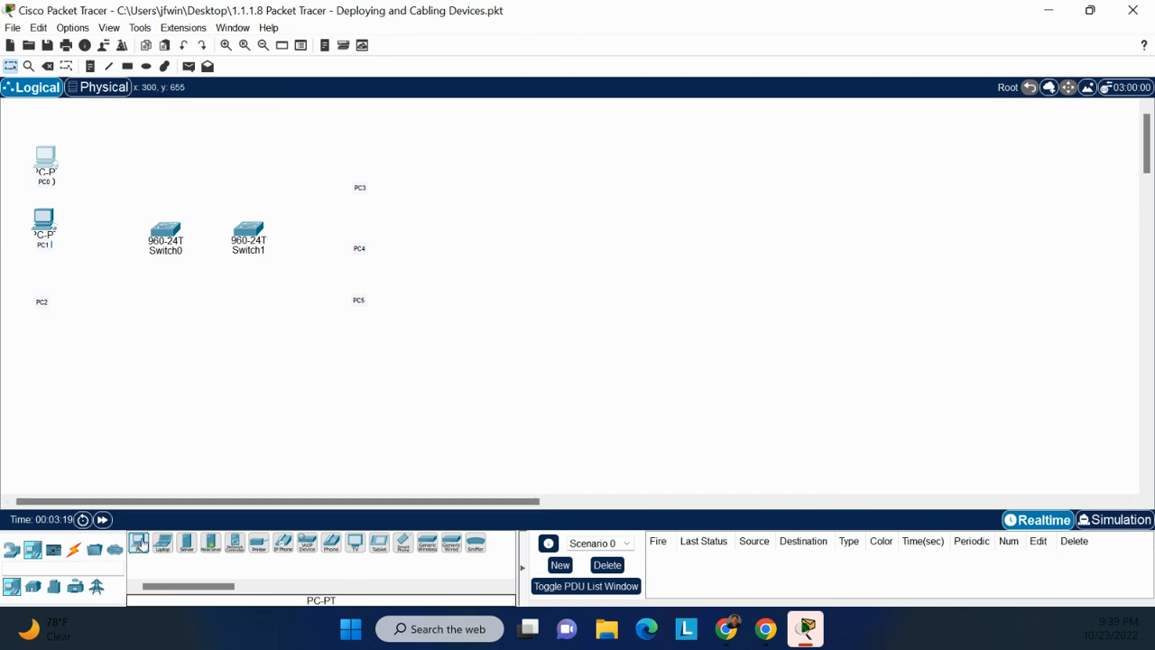
left_click_drag(139, 543, 43, 289)
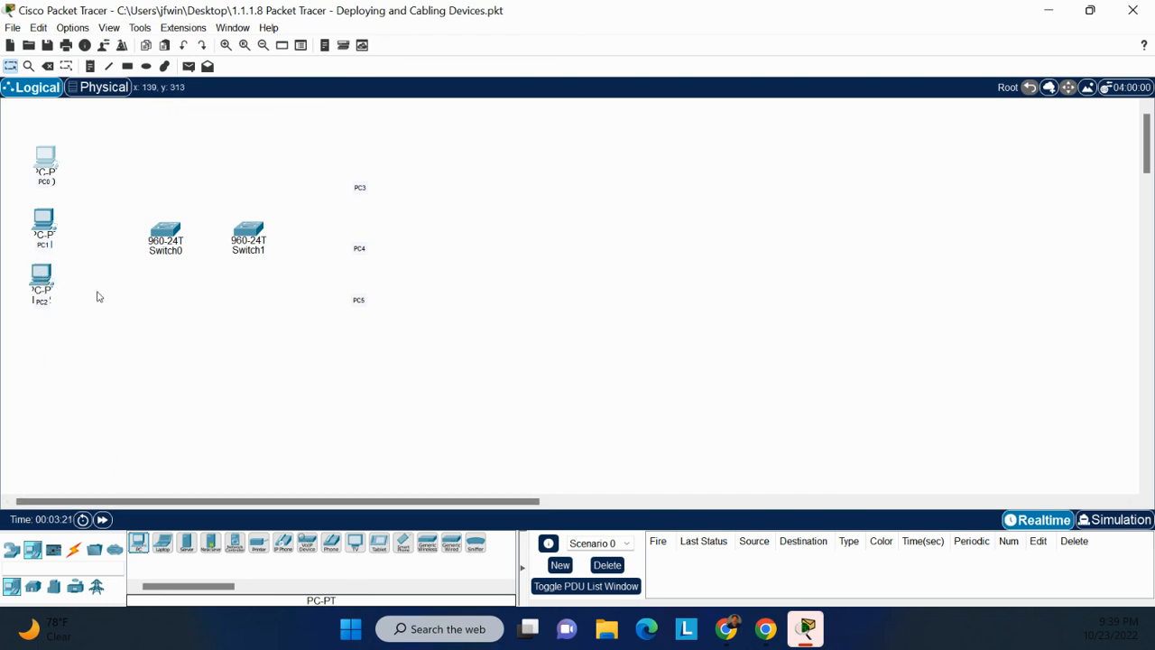
left_click_drag(142, 549, 362, 168)
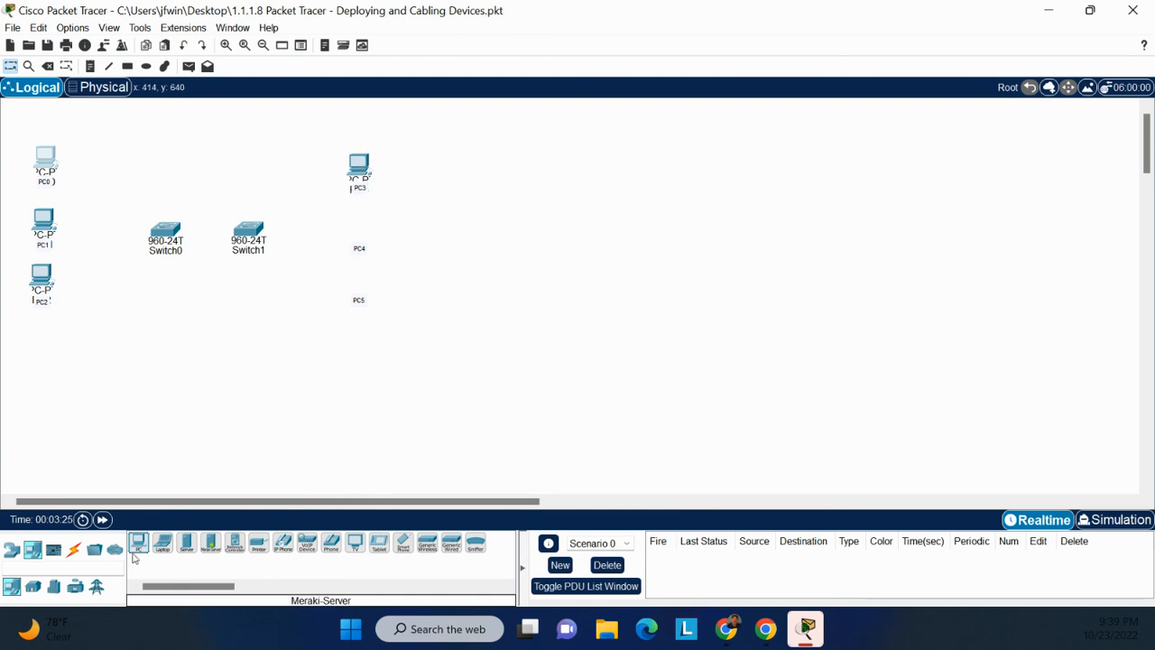
left_click_drag(138, 544, 357, 235)
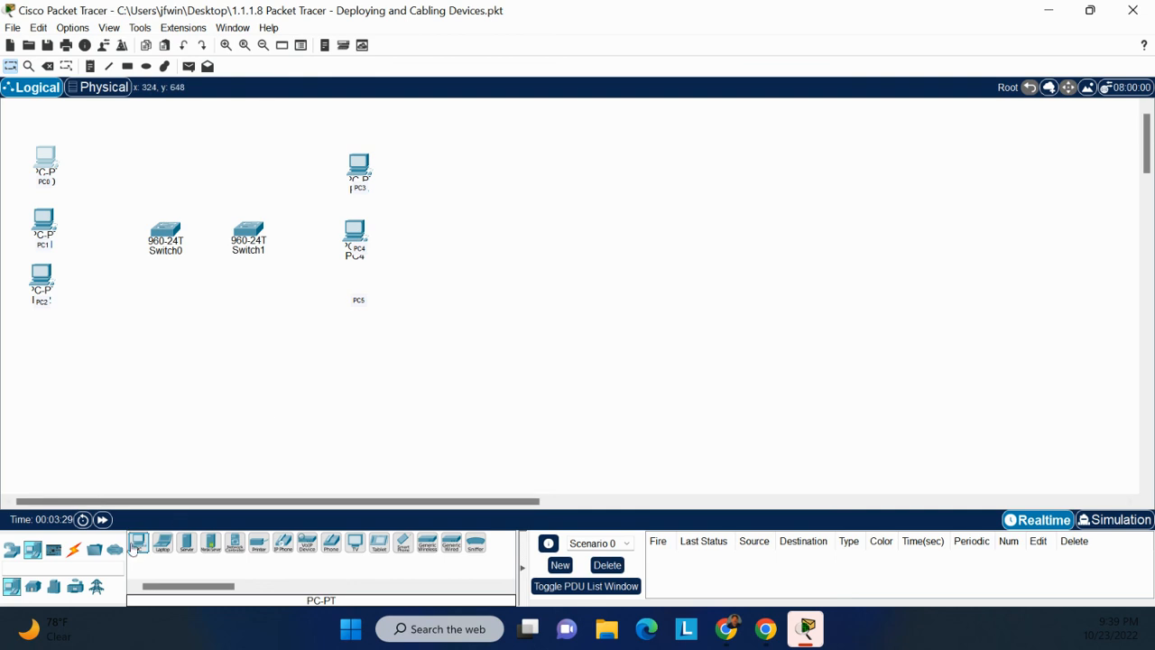
left_click_drag(138, 545, 361, 300)
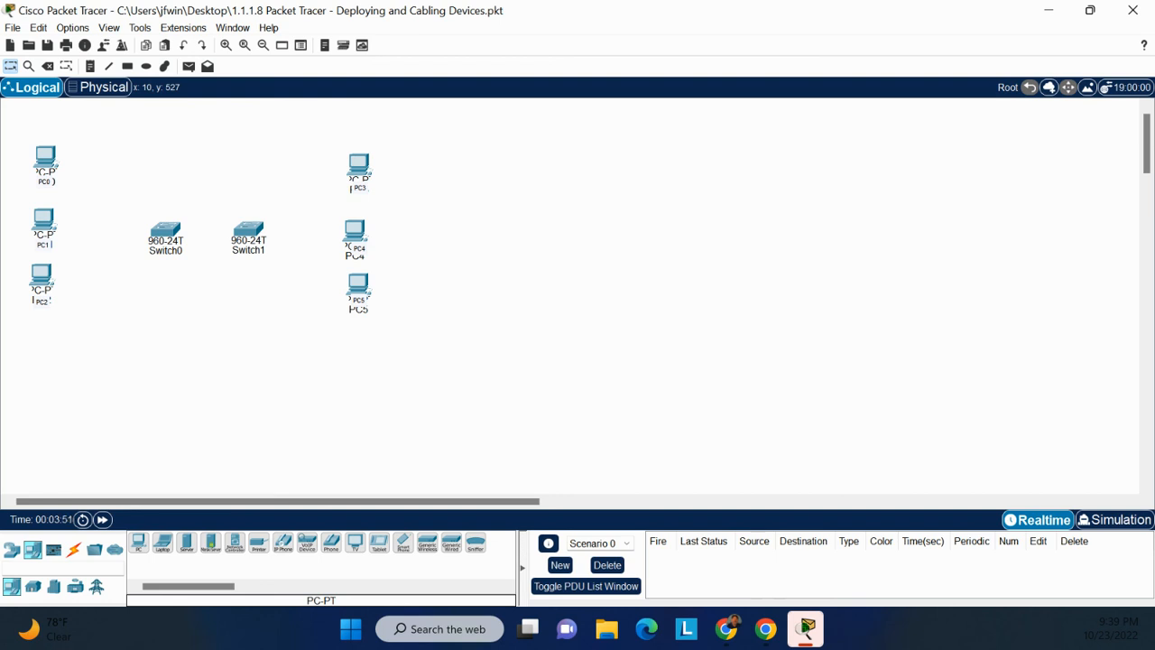
Connect PC0 FastEthernet0 to Switch0 FastEthernet0/1 with a copper straight-through cable.
left_click(75, 552)
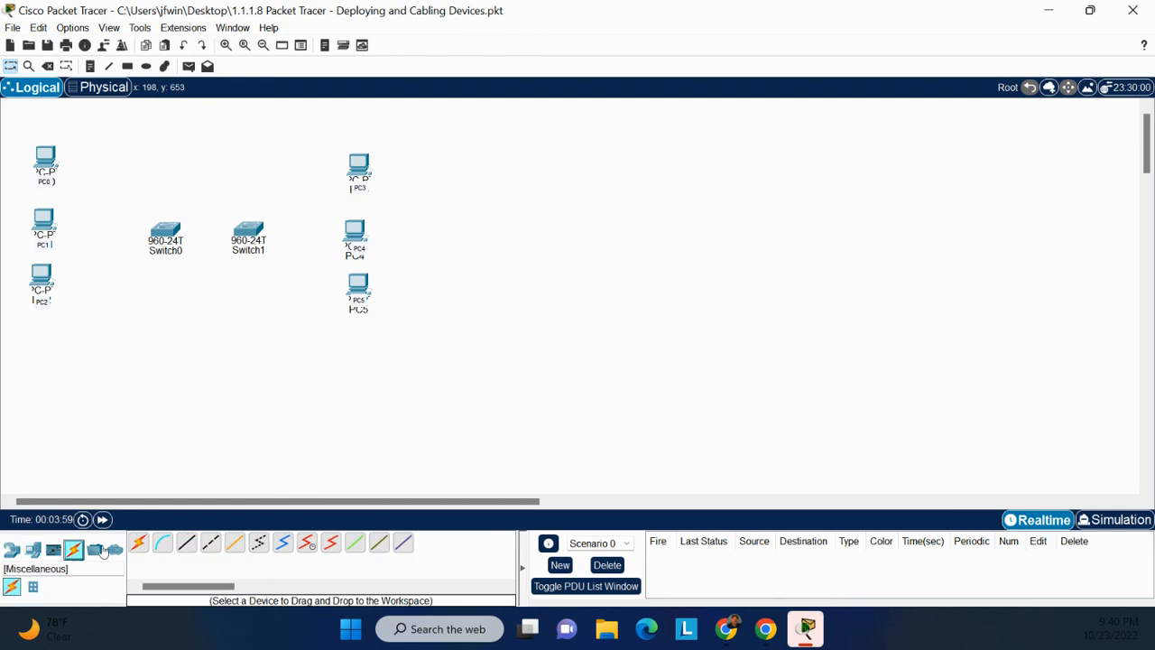
left_click(188, 546)
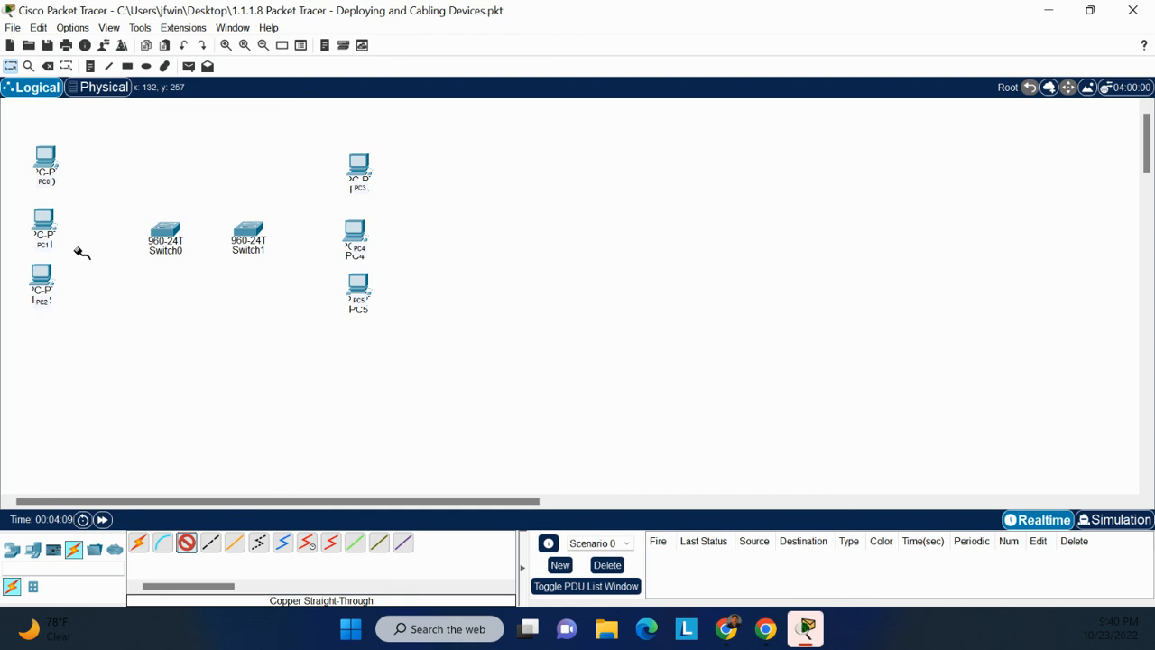
left_click(51, 162)
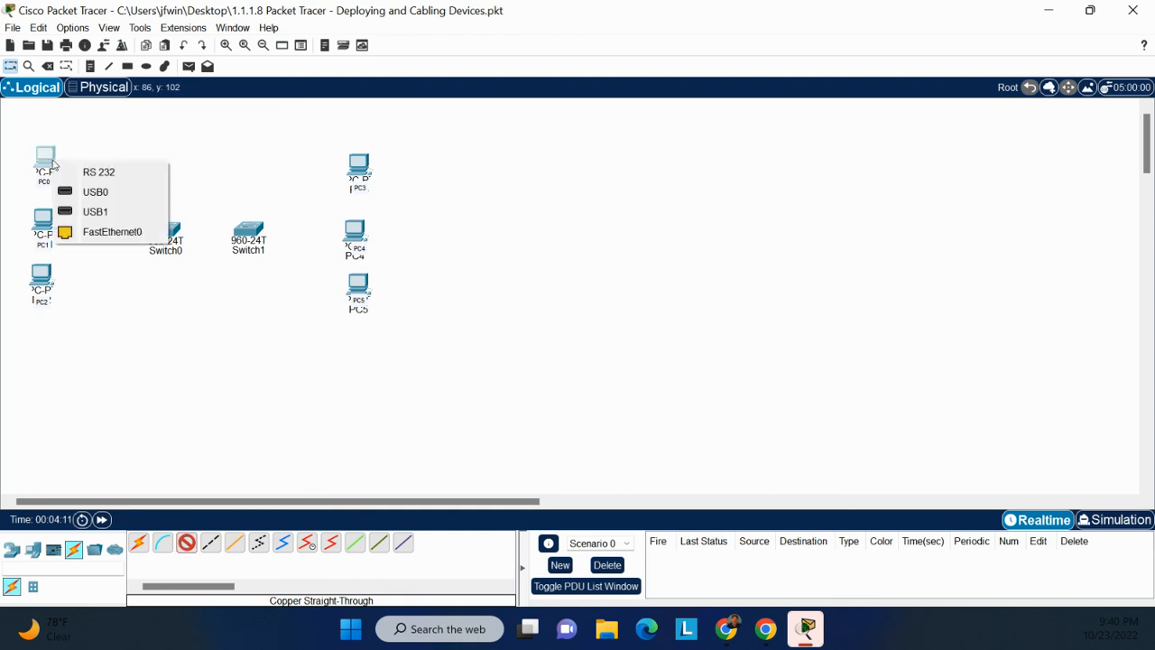
left_click(102, 232)
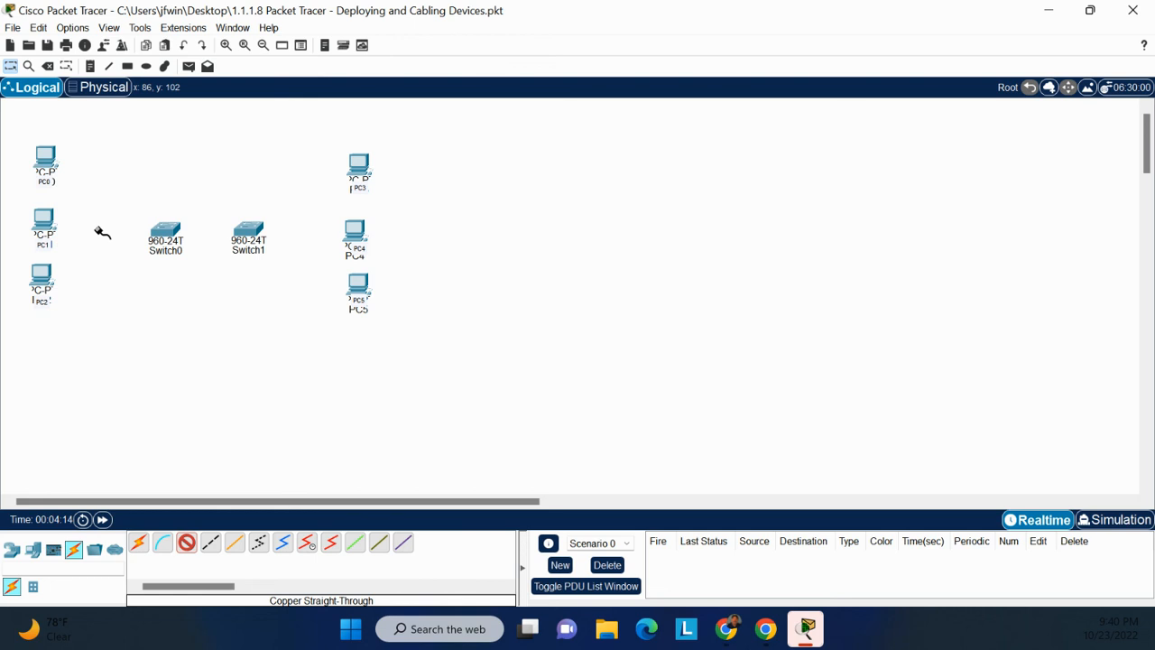
left_click(166, 236)
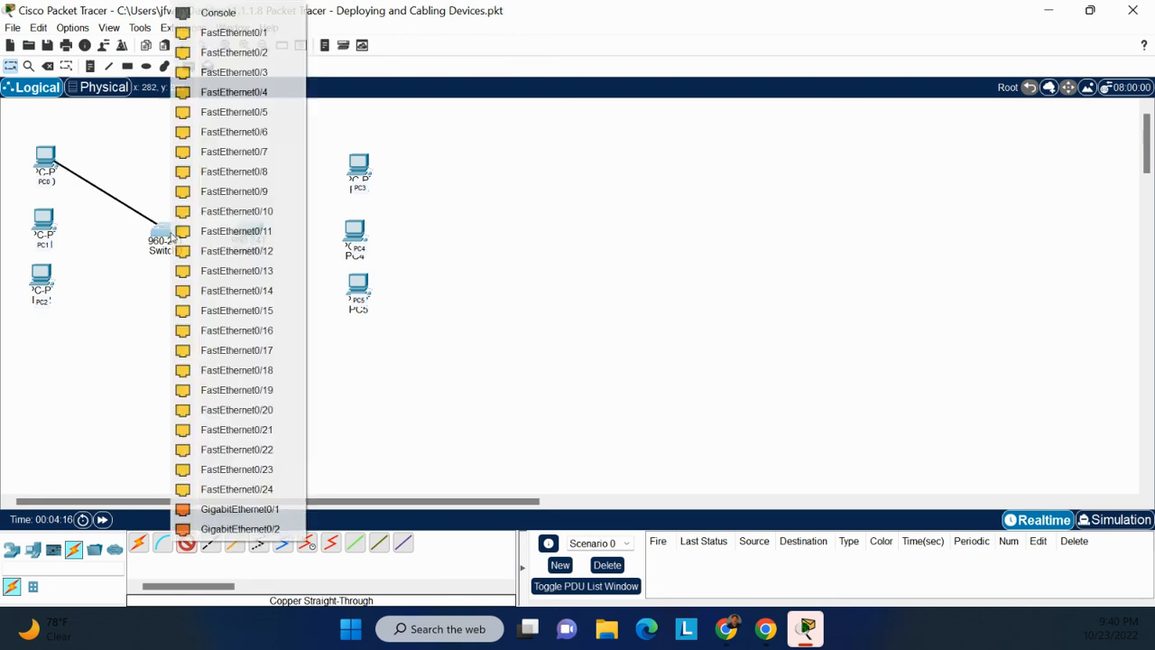
left_click(220, 32)
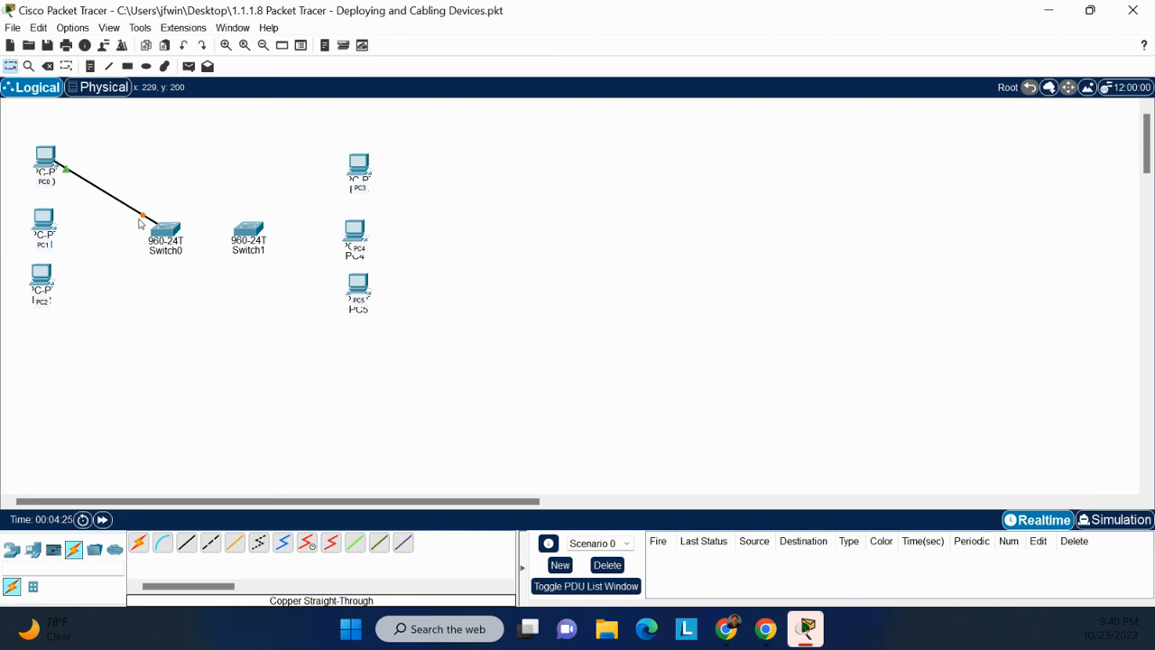
Cable PC1 and PC2 FastEthernet0 to free Switch0 ports, PC2 on FastEthernet0/3.
left_click(185, 545)
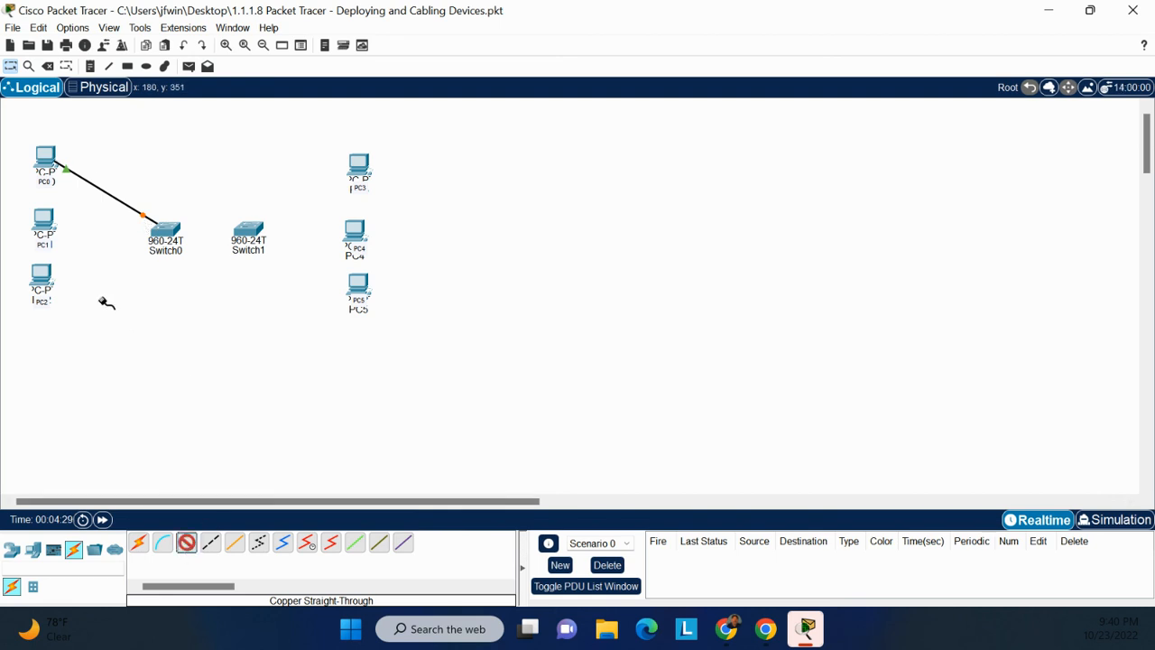
left_click(47, 218)
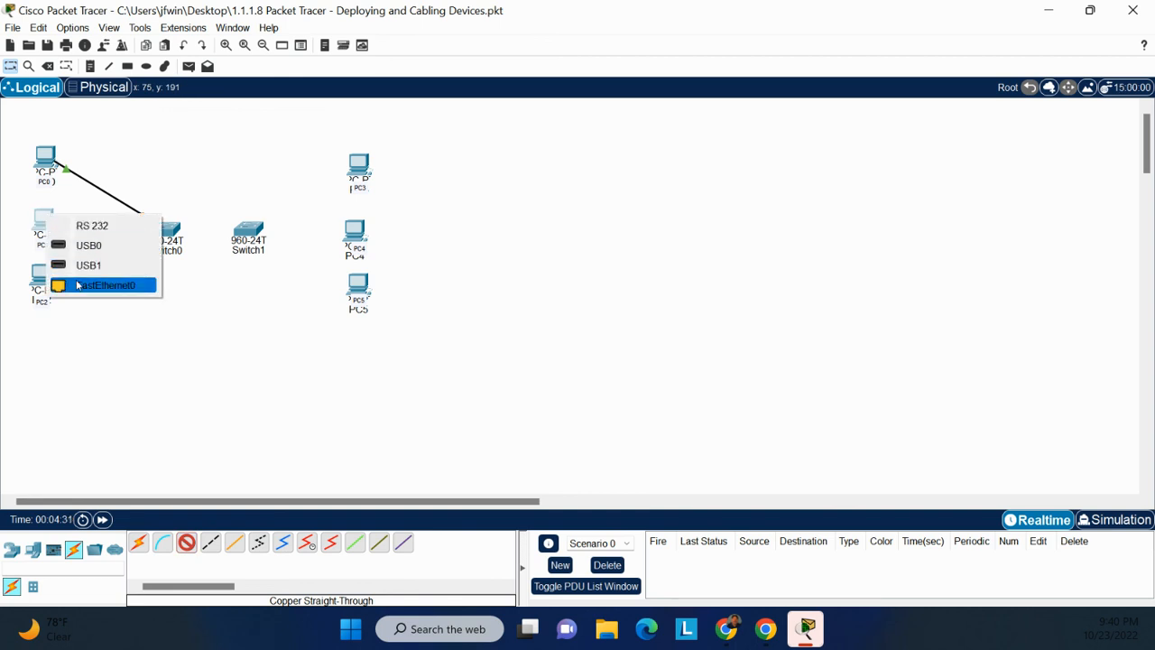
left_click(77, 286)
left_click(161, 237)
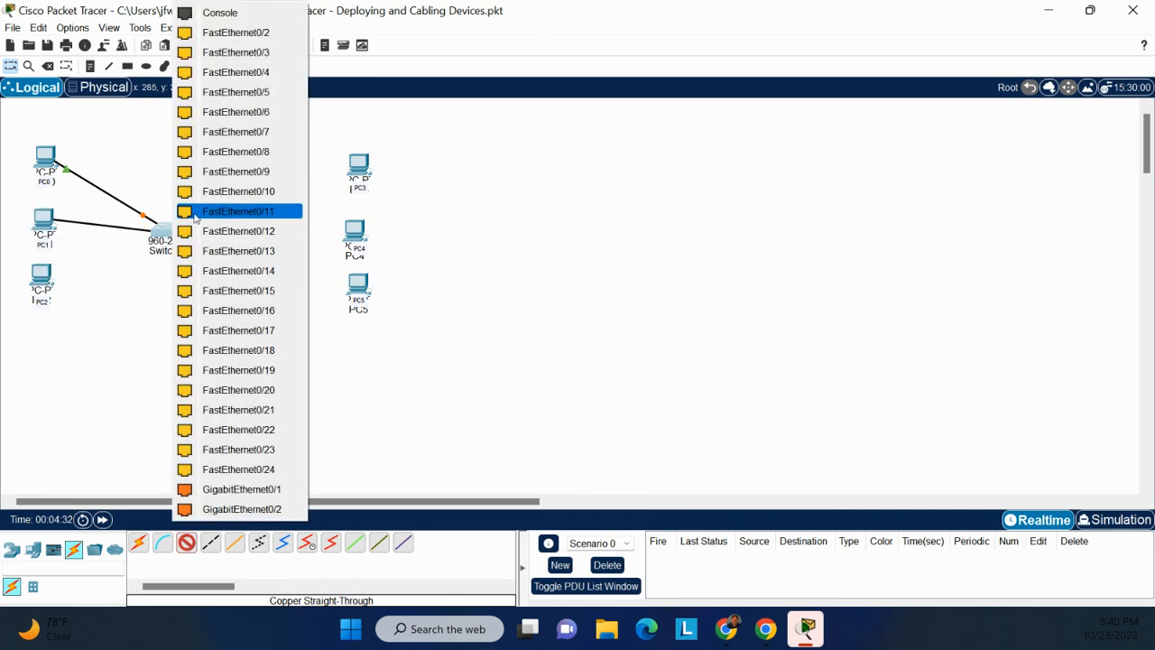
left_click(226, 36)
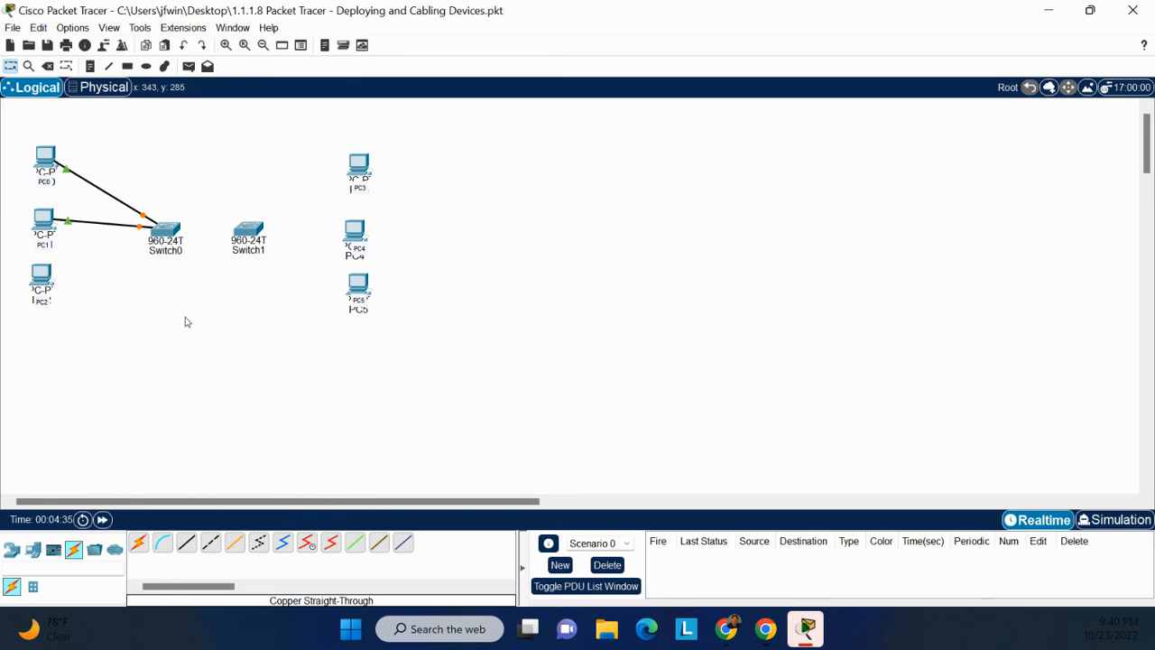
left_click(210, 541)
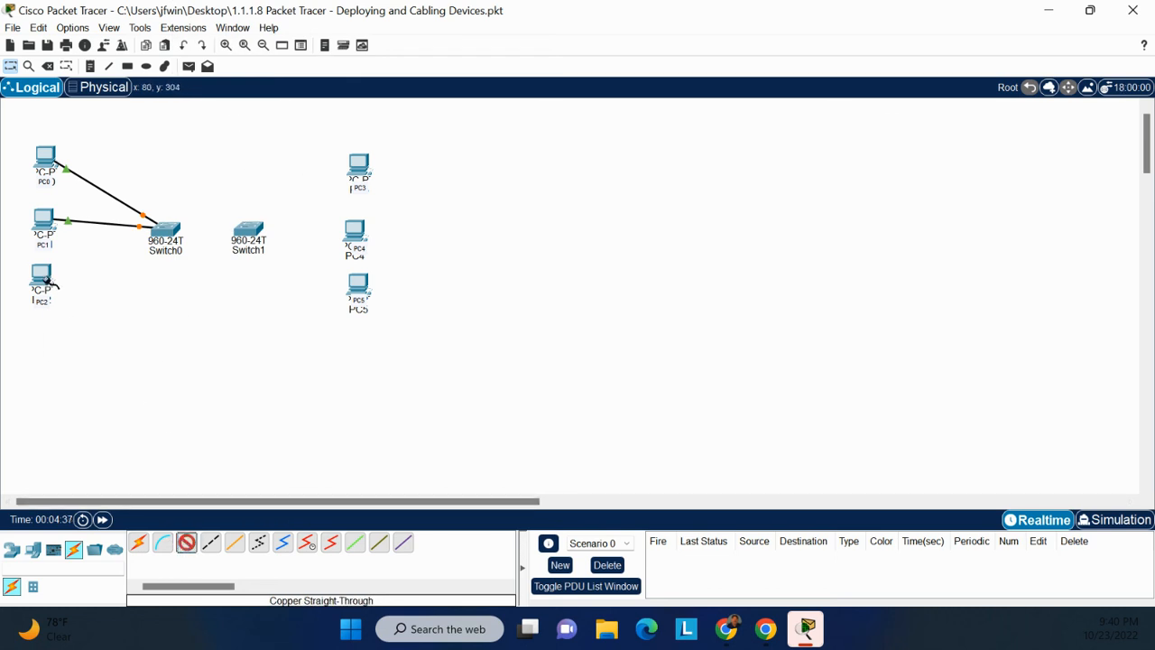
left_click(42, 281)
left_click(117, 345)
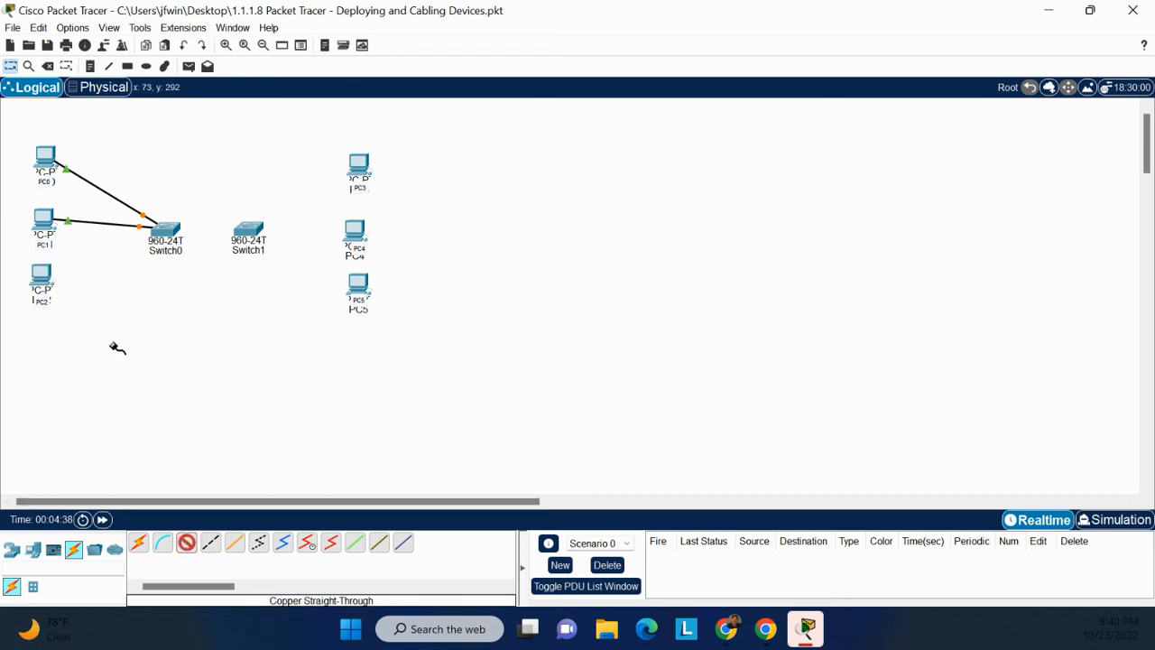
left_click(166, 232)
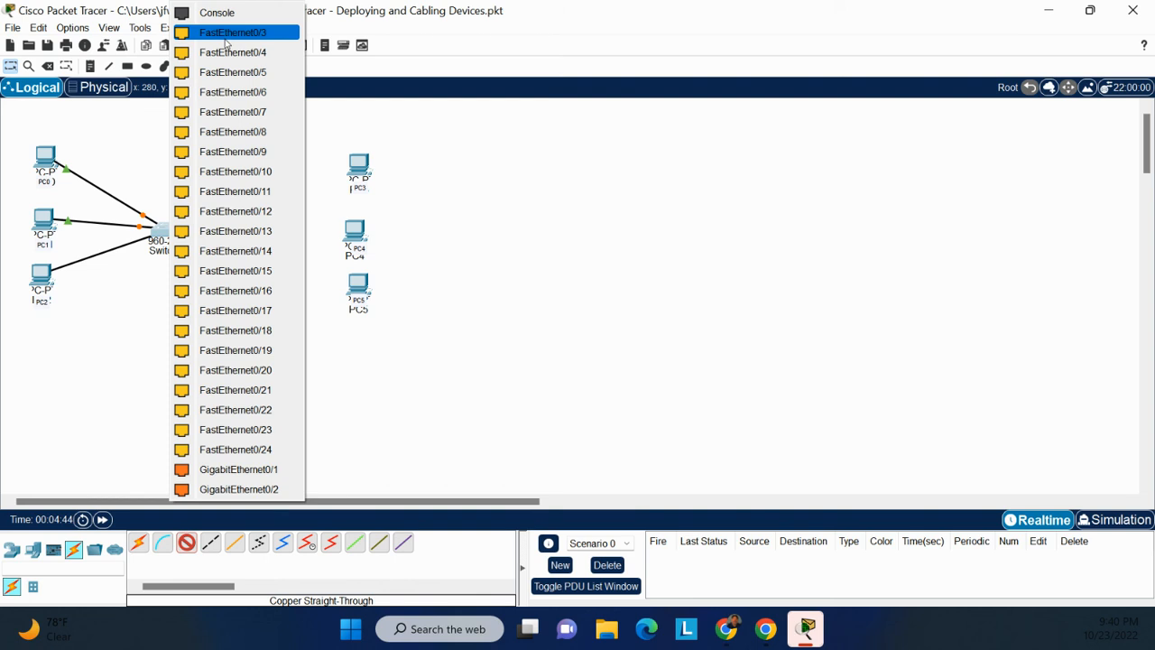
left_click(229, 36)
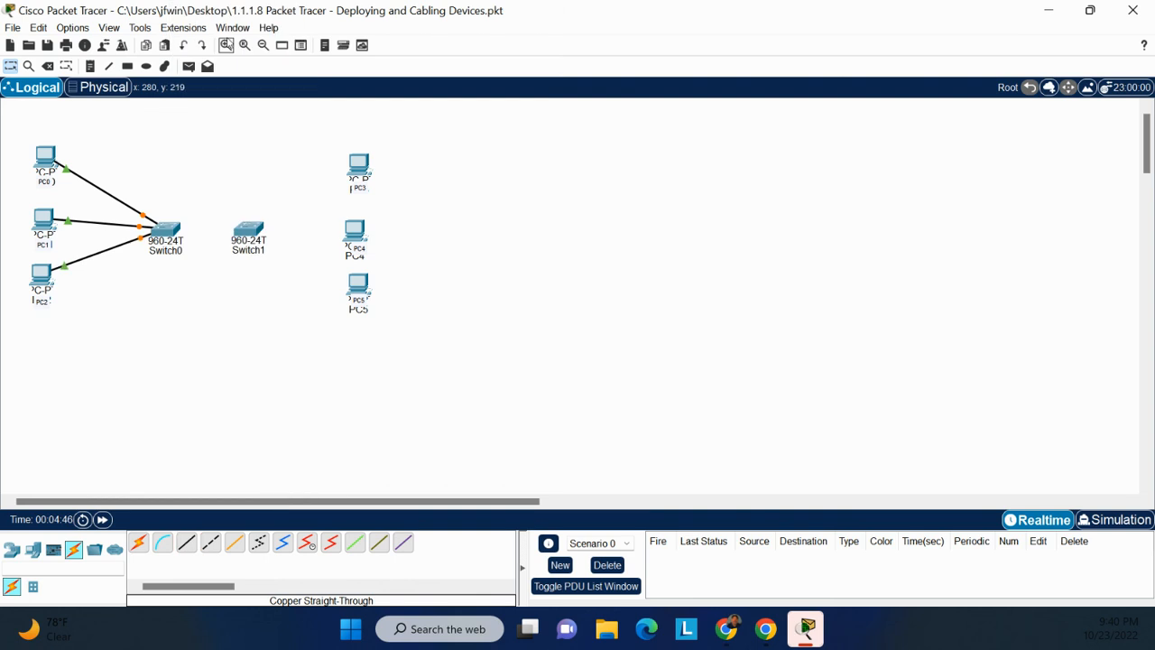
left_click(187, 543)
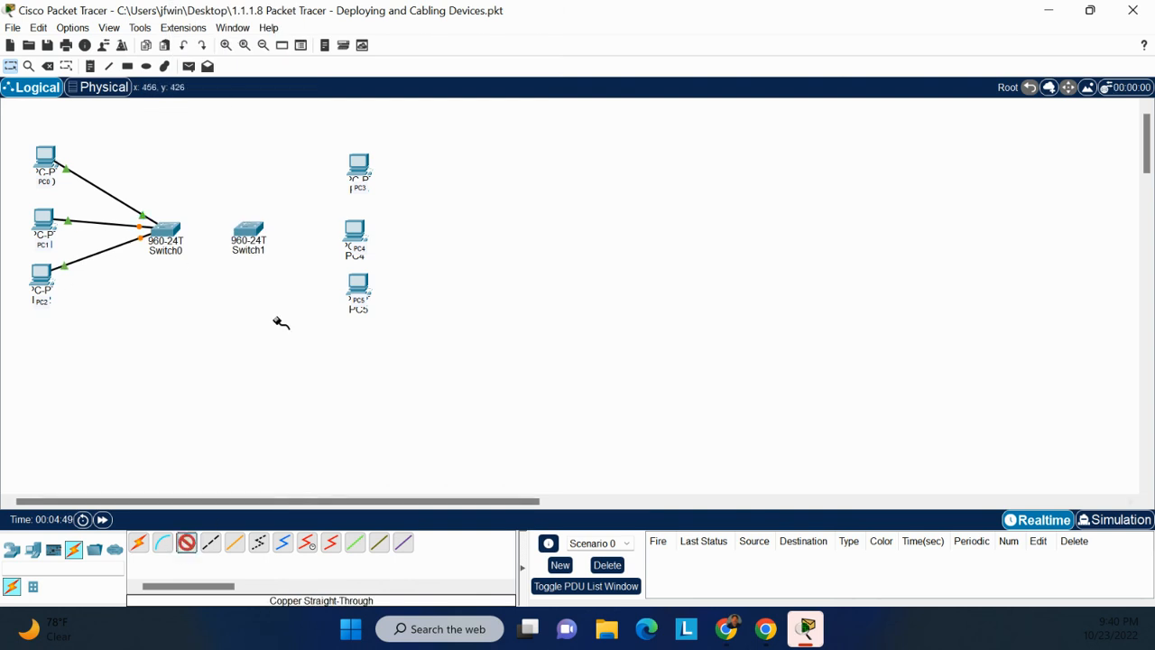
Connect PC3 and PC4 FastEthernet0 to Switch1 FastEthernet0/1 and 0/2.
left_click(366, 171)
left_click(402, 236)
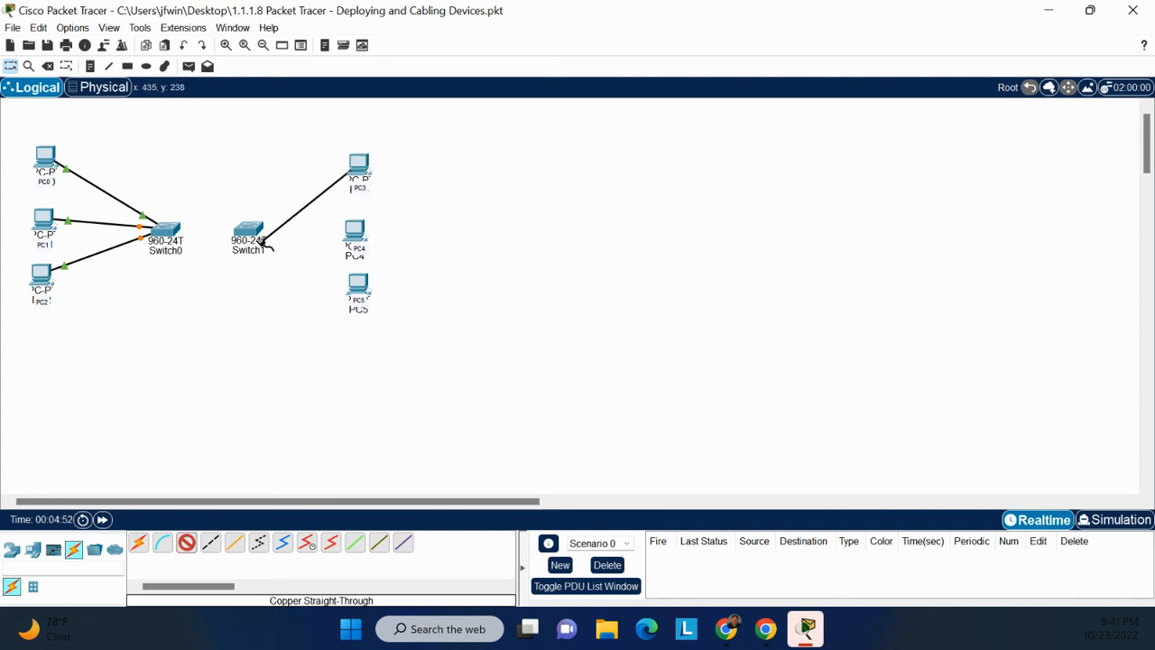
left_click(257, 244)
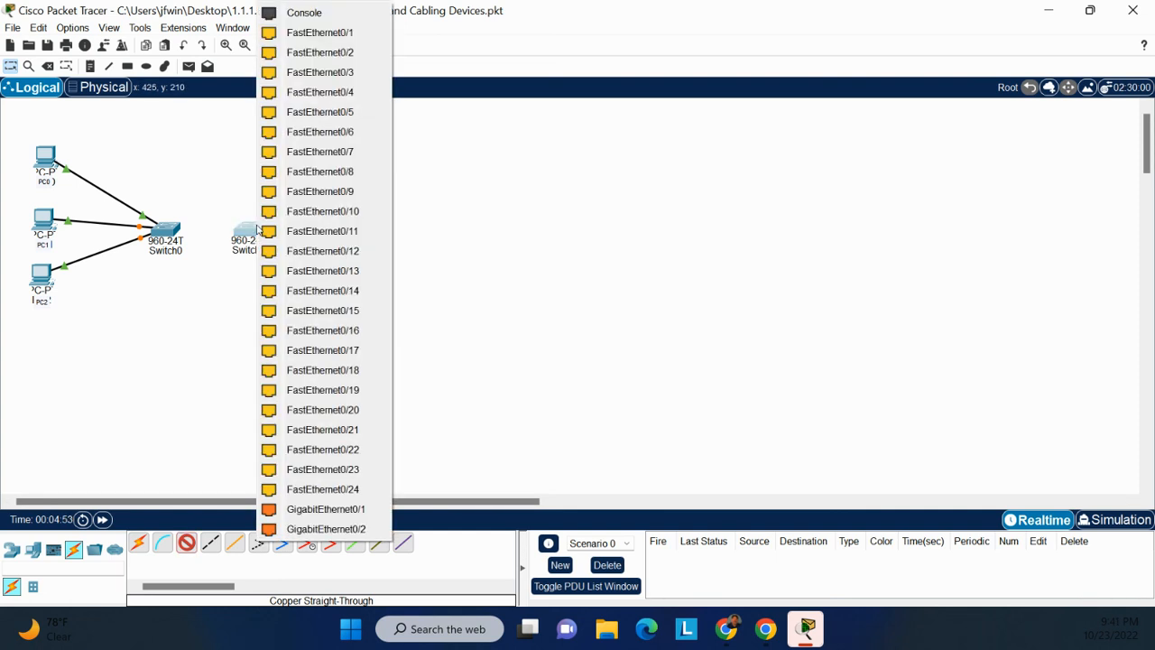
left_click(307, 33)
left_click(186, 542)
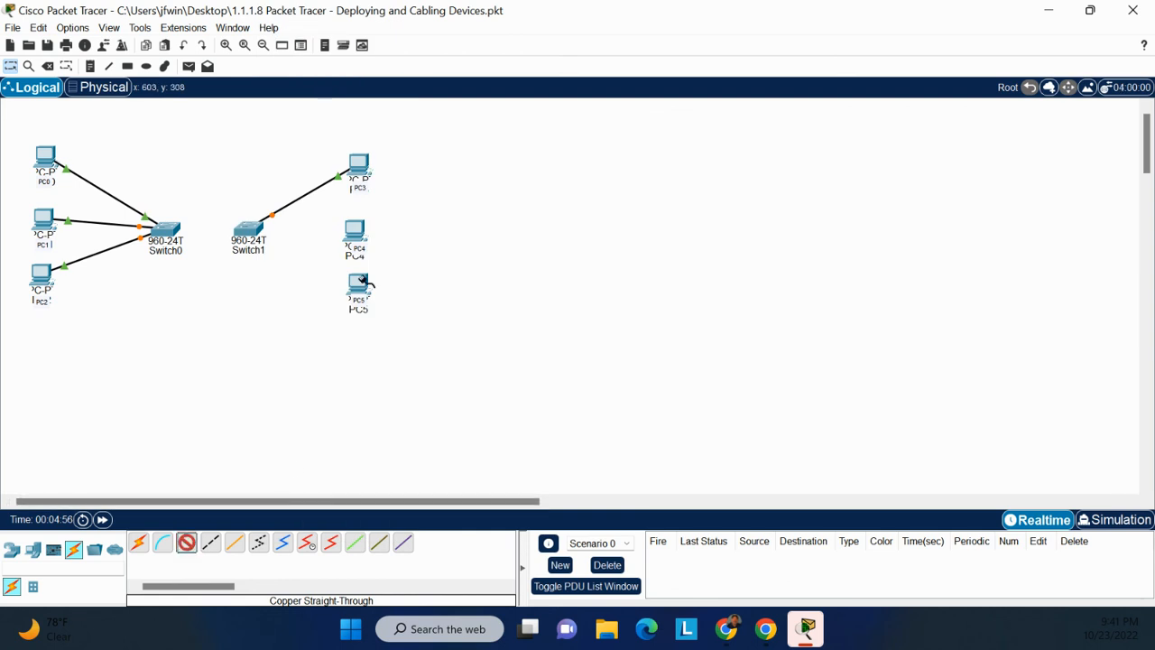
left_click(361, 236)
left_click(391, 301)
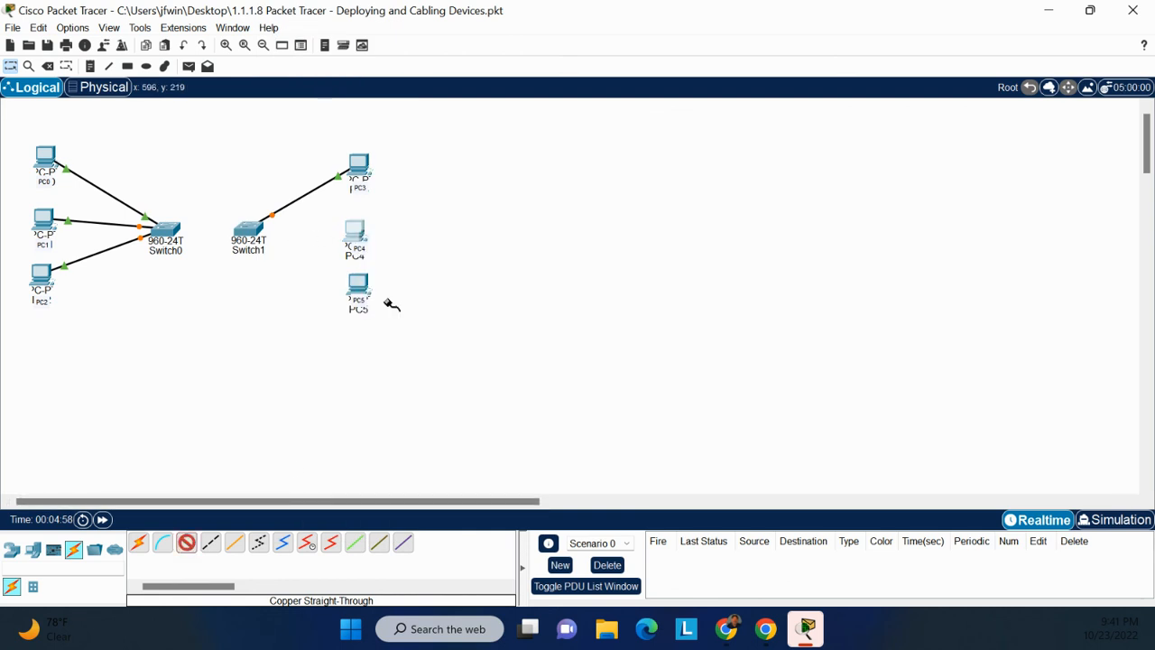
left_click(262, 236)
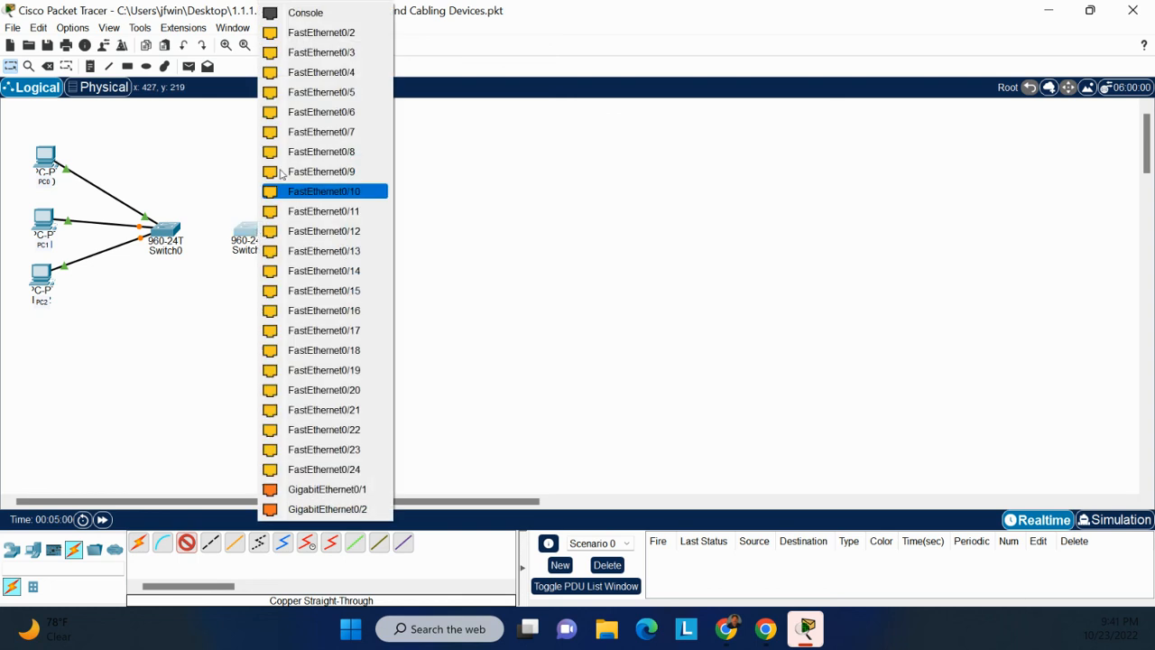
left_click(307, 50)
Connect PC5 FastEthernet0 to Switch1 FastEthernet0/3 with straight-through copper.
left_click(186, 543)
left_click(358, 285)
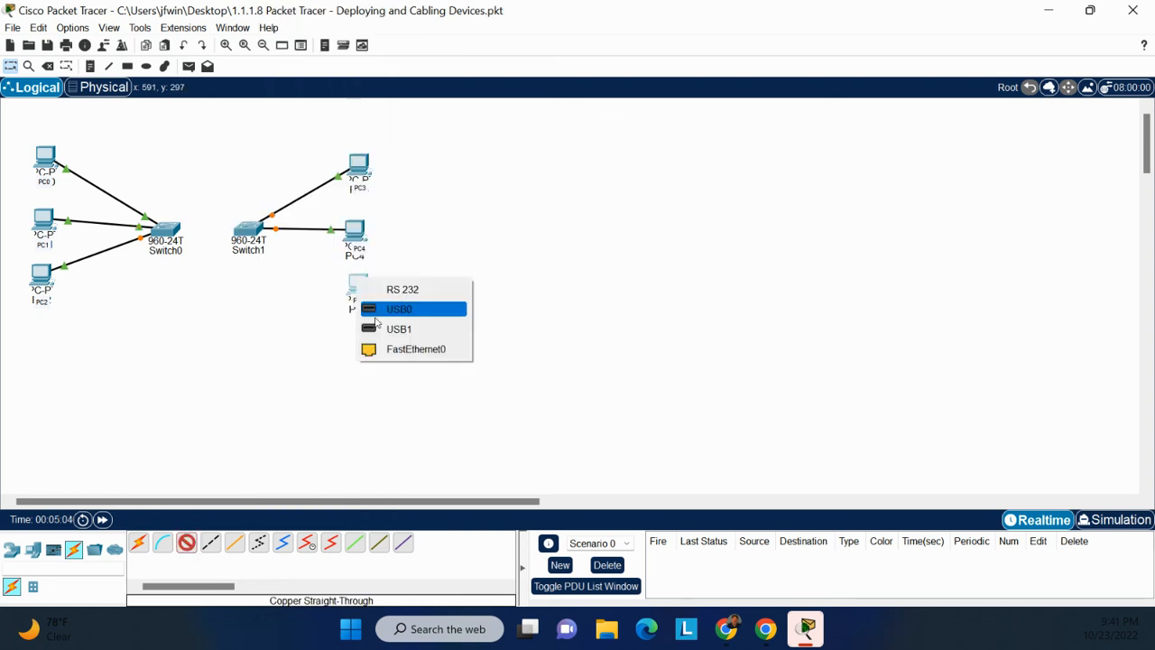
left_click(417, 349)
left_click(244, 231)
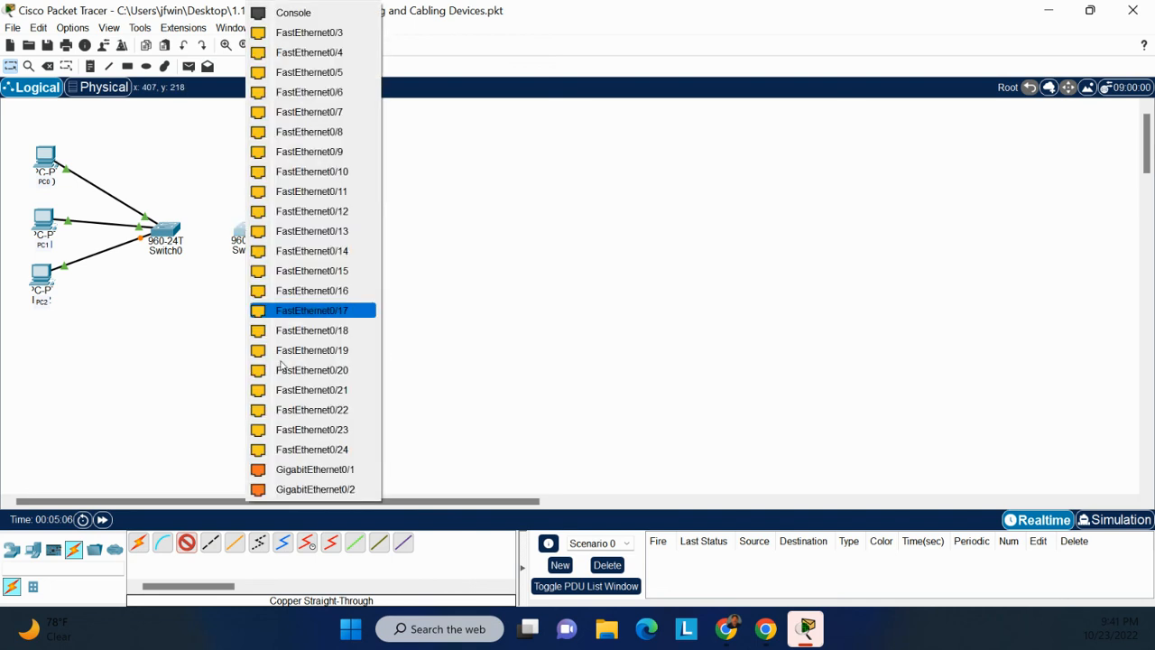
left_click(299, 34)
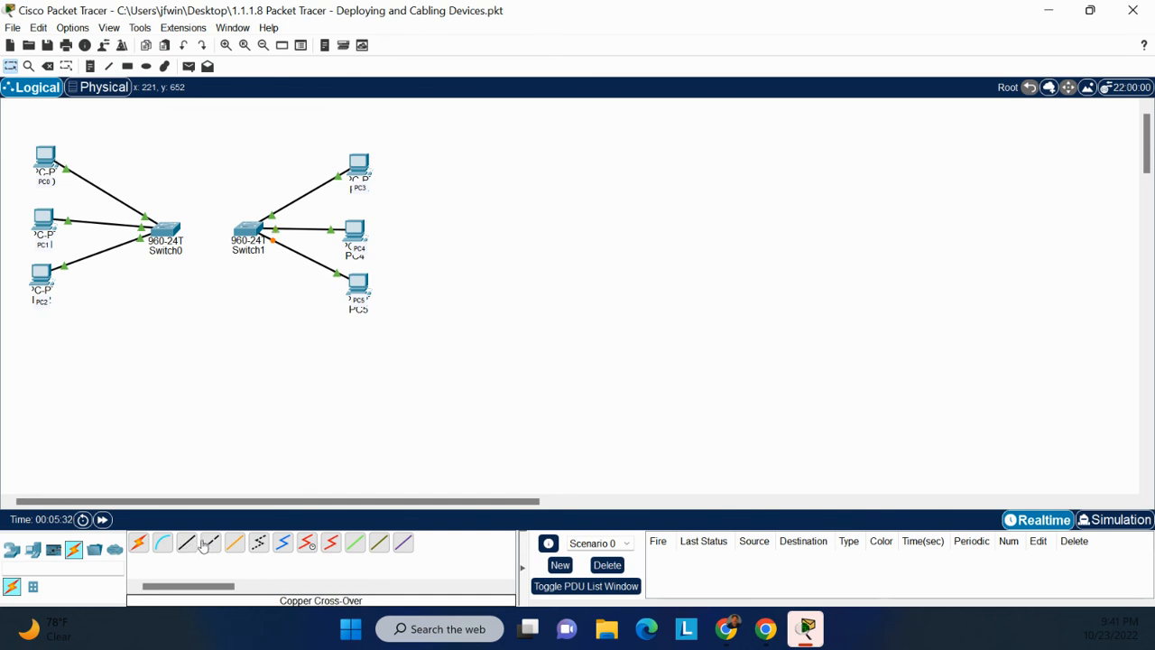
Join Switch0 GigabitEthernet0/1 to Switch1 GigabitEthernet0/1 with a copper cross-over cable.
left_click(210, 545)
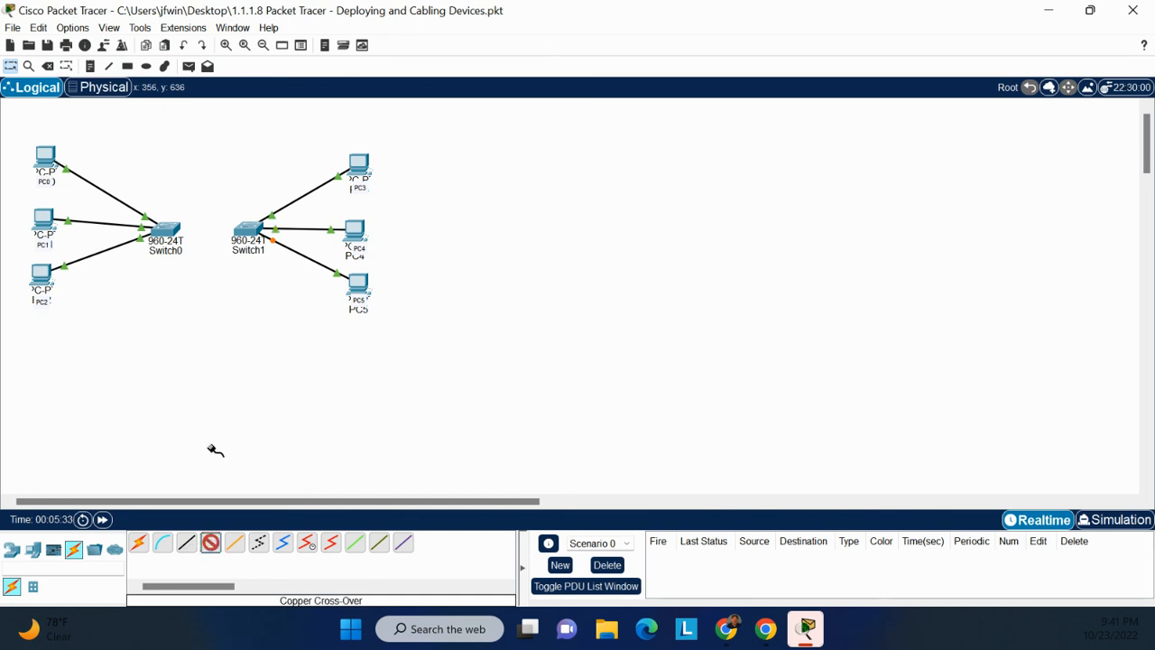
left_click(166, 231)
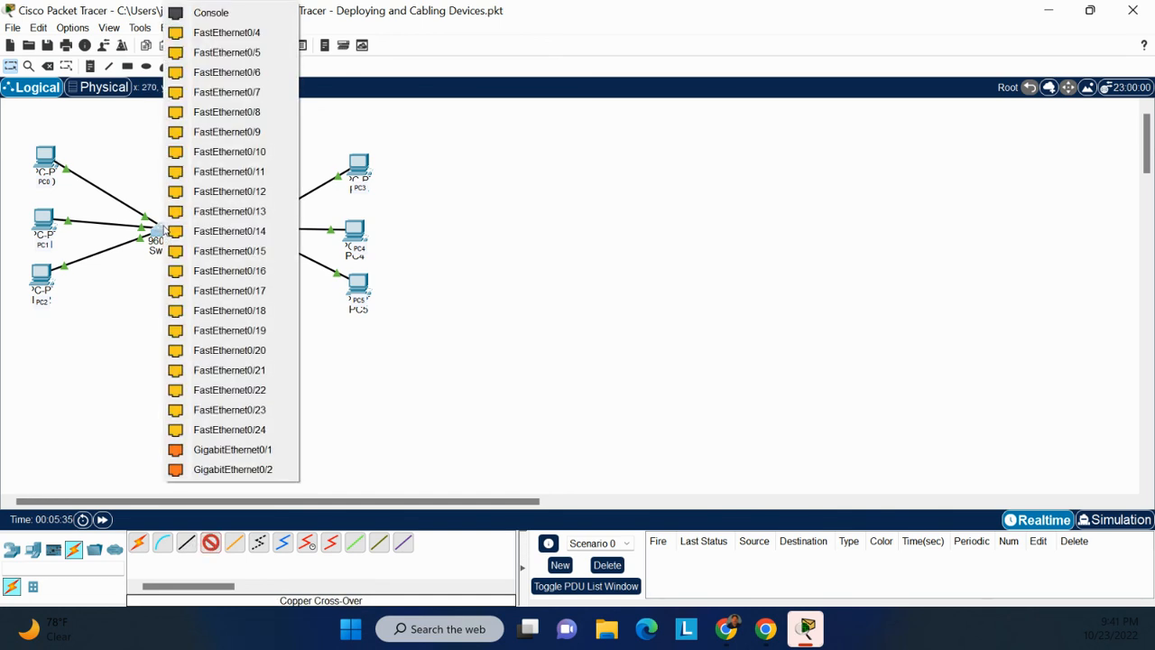
left_click(242, 449)
left_click(249, 234)
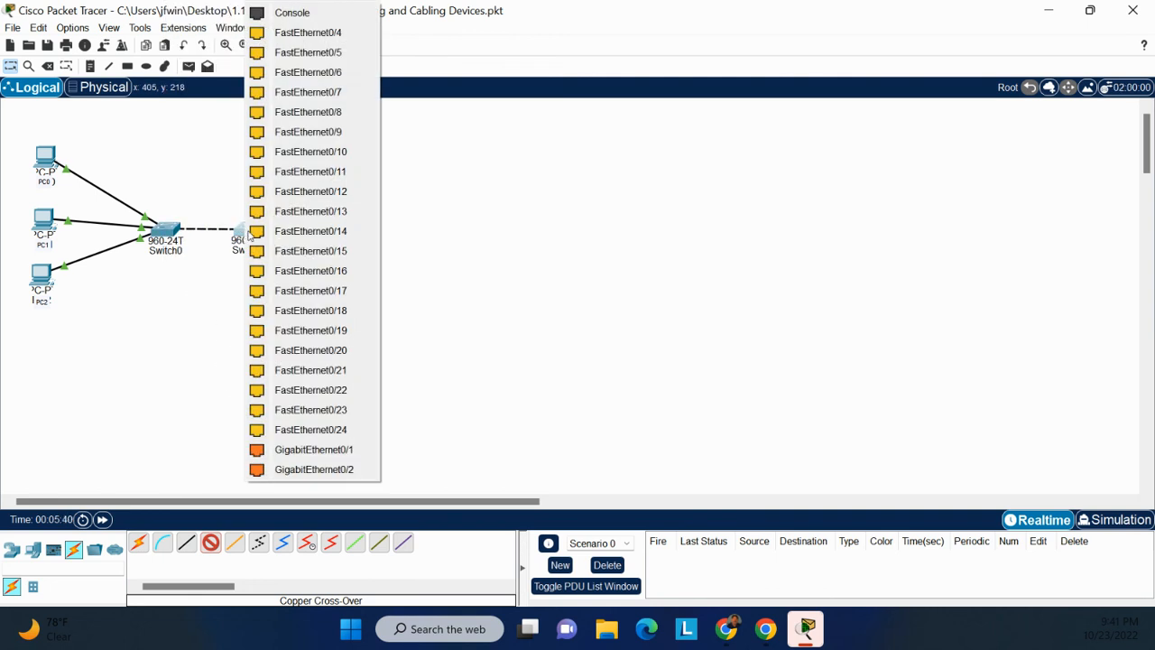
left_click(343, 456)
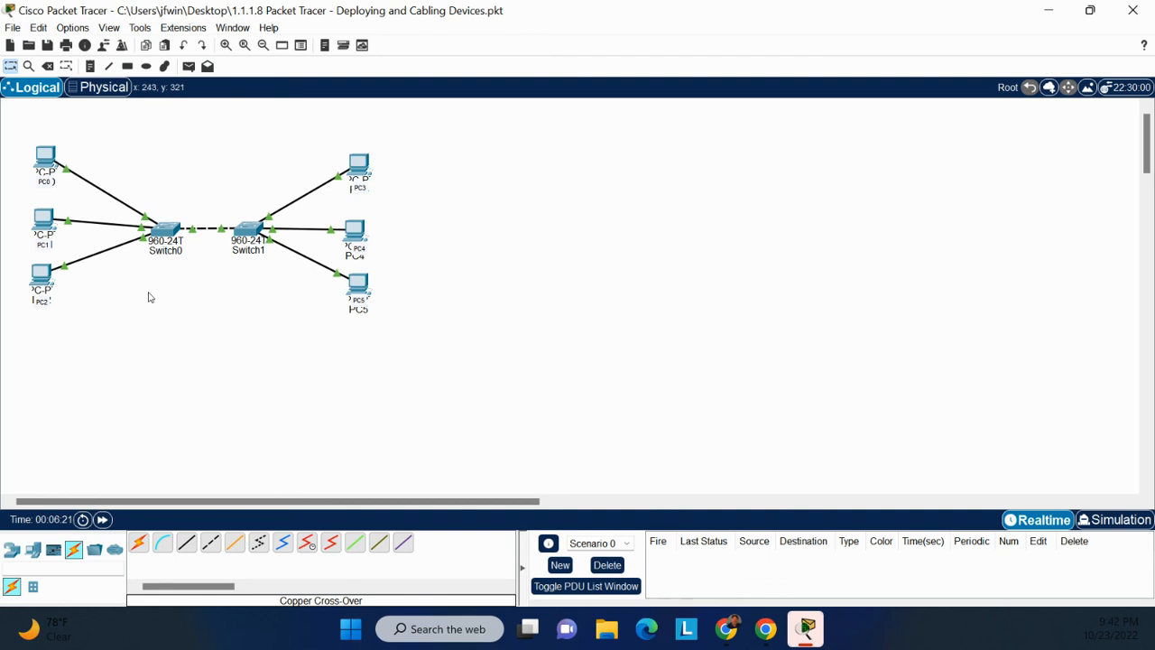
Save the activity over the existing Desktop .pkt file under the same name, then close Packet Tracer.
left_click(12, 30)
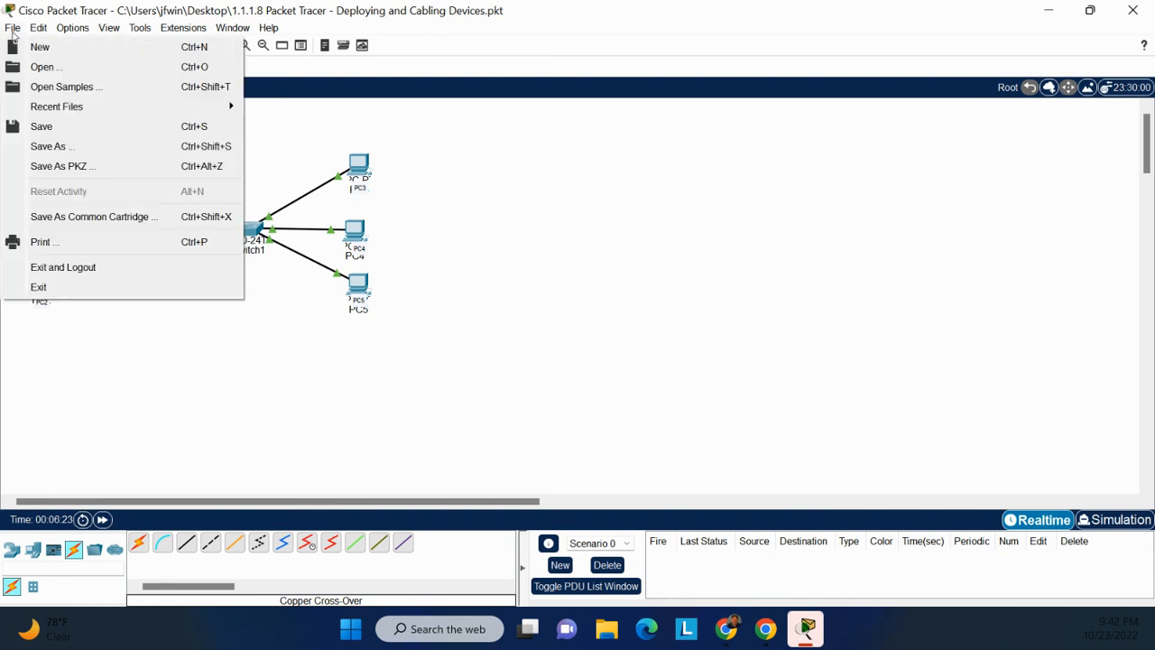
left_click(56, 147)
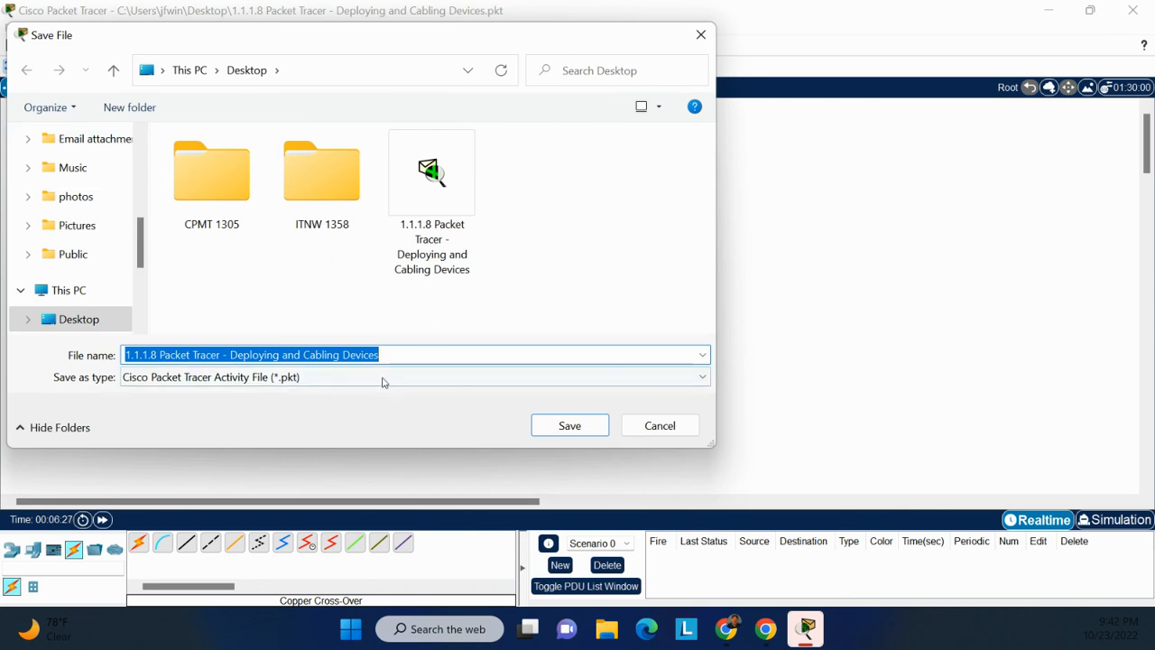
left_click(318, 382)
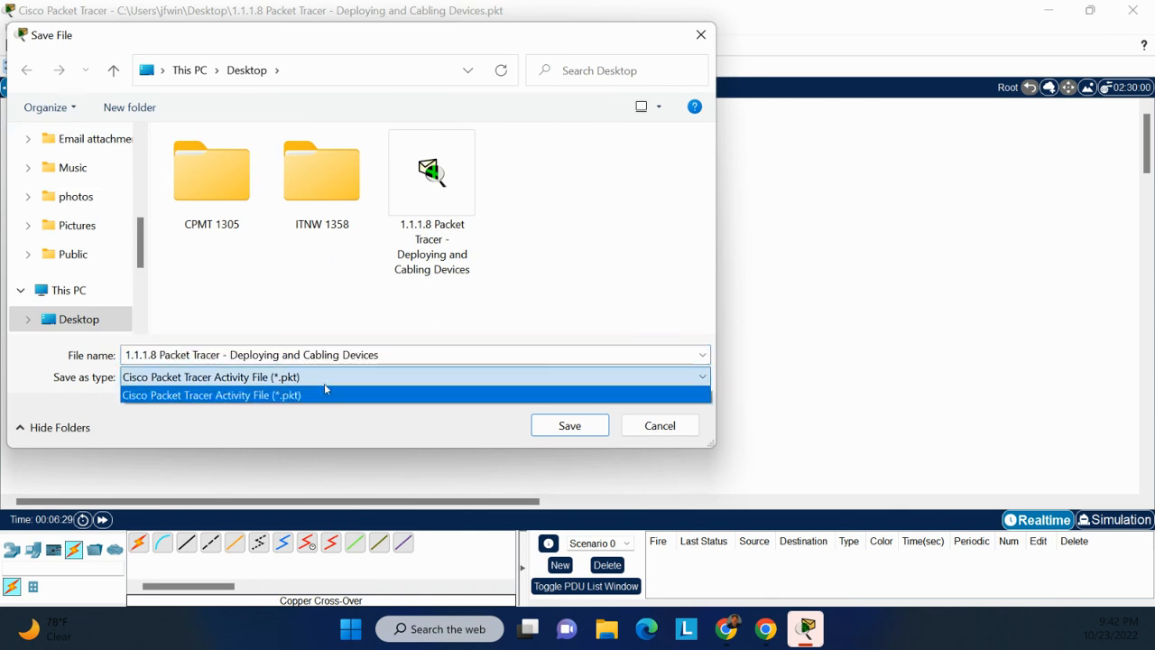
left_click(323, 425)
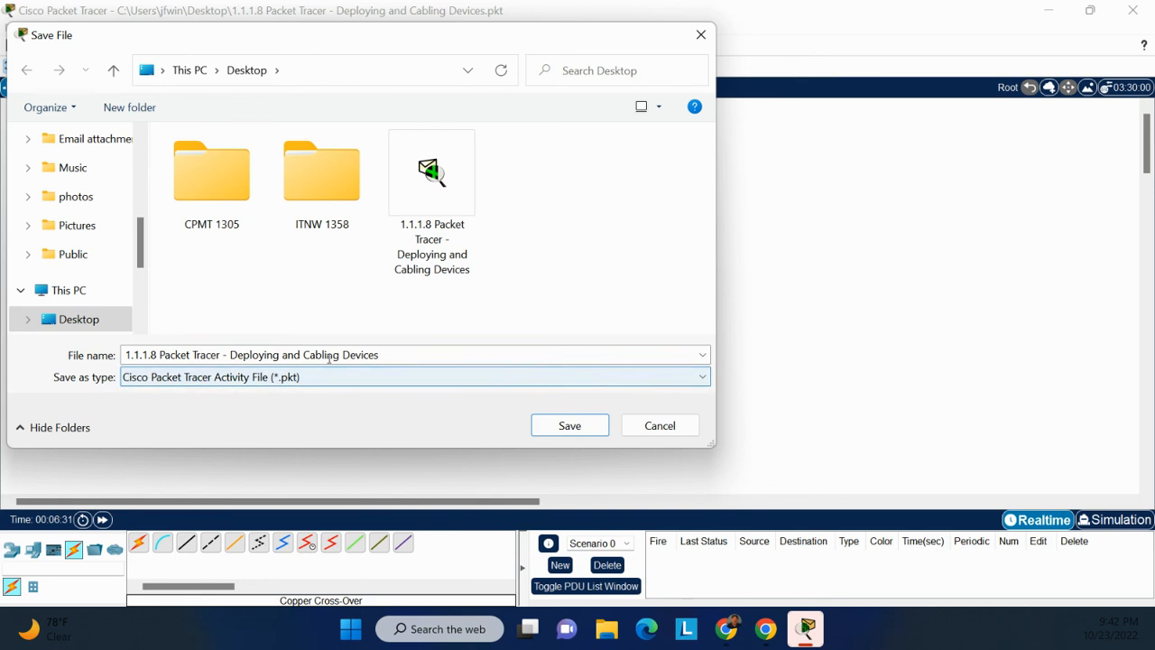
left_click(383, 354)
left_click(402, 350)
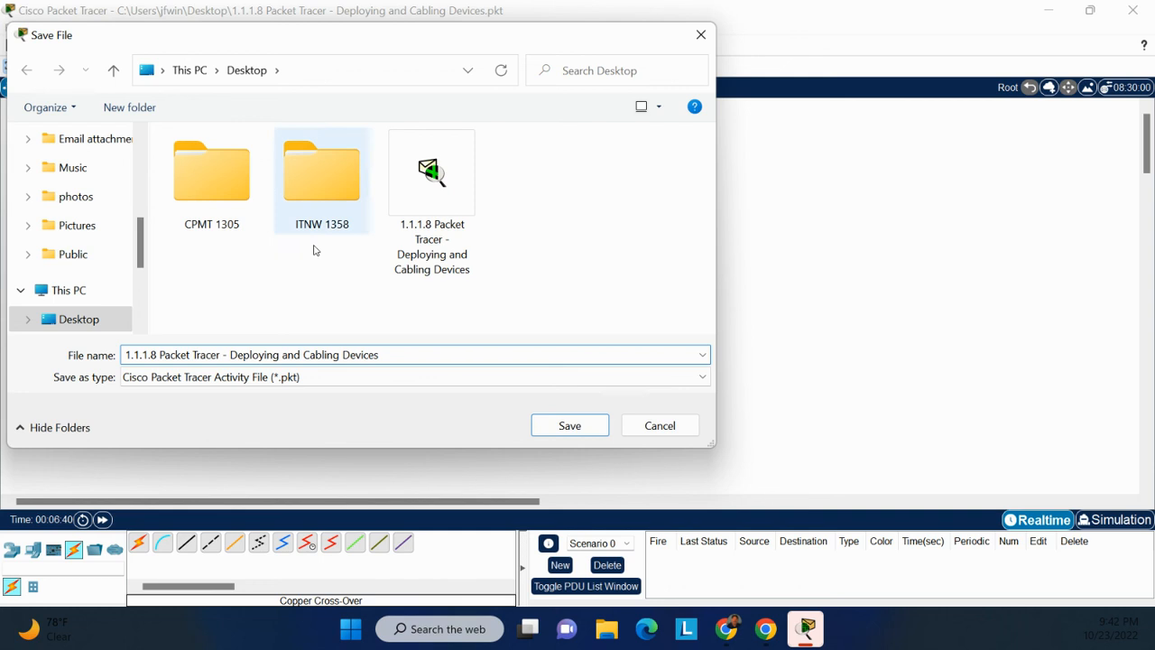
left_click(557, 430)
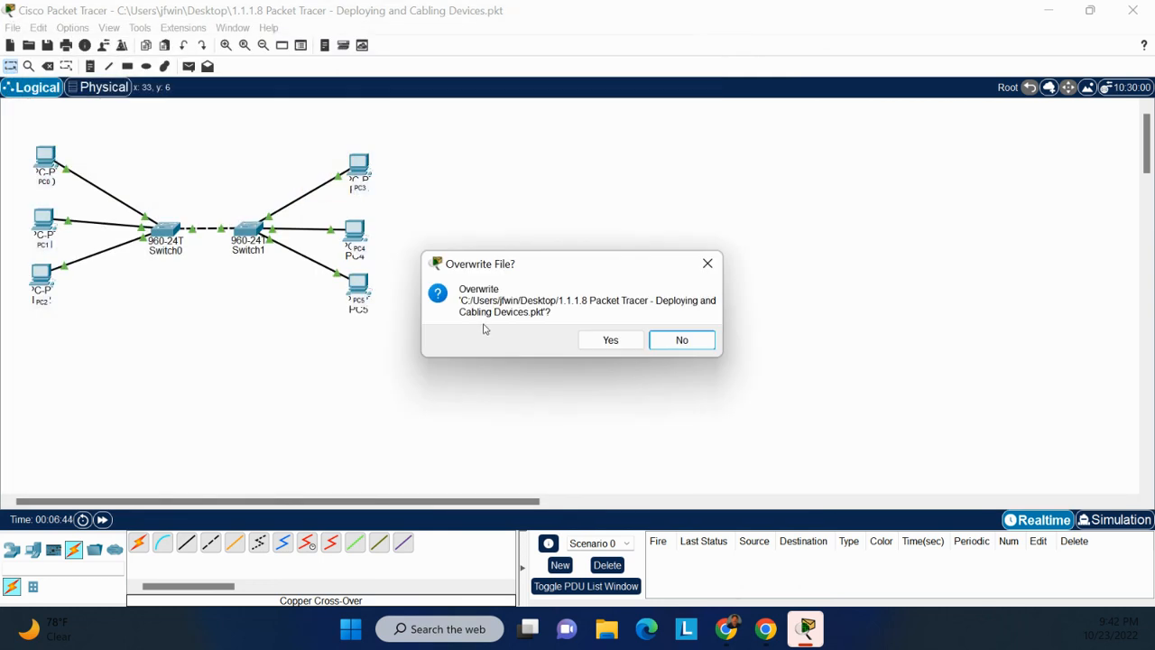
left_click(611, 341)
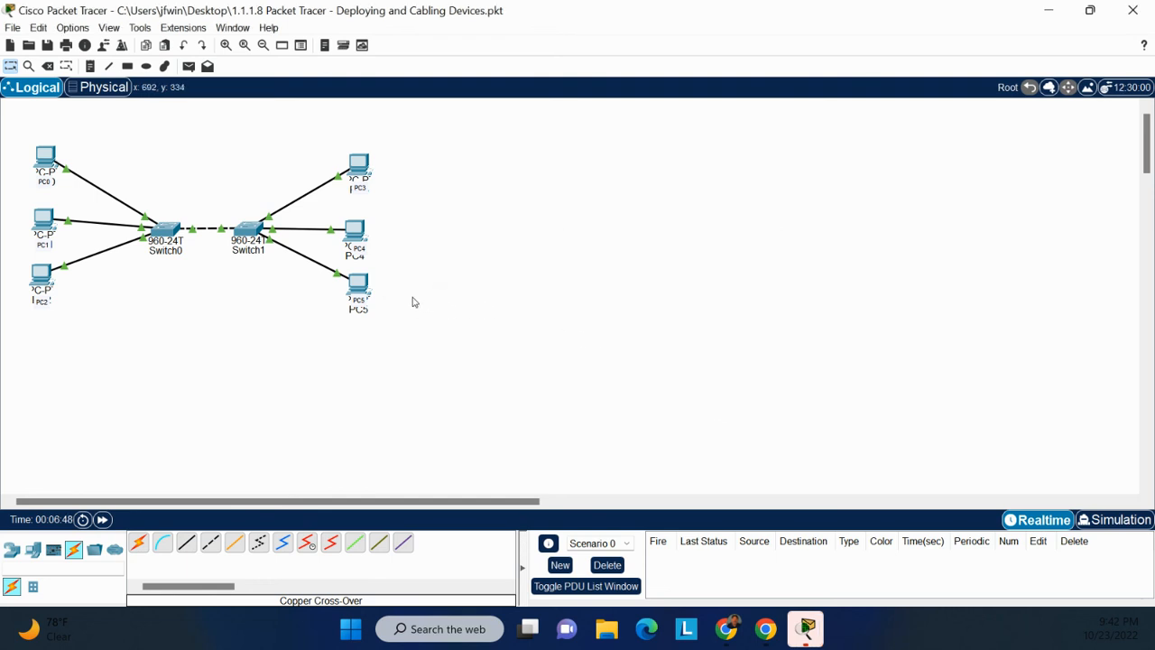
left_click(1130, 13)
Confirm the exit prompt and return to the Network+ Learning Activity #1 page's instructions preview.
left_click(567, 333)
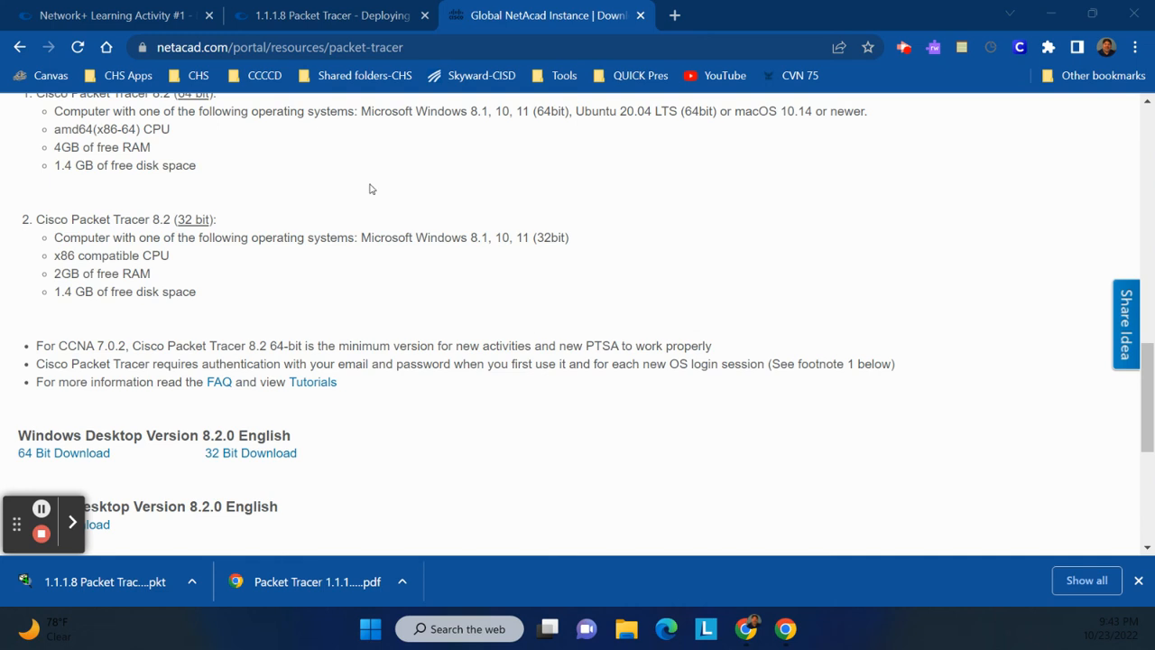
left_click(156, 14)
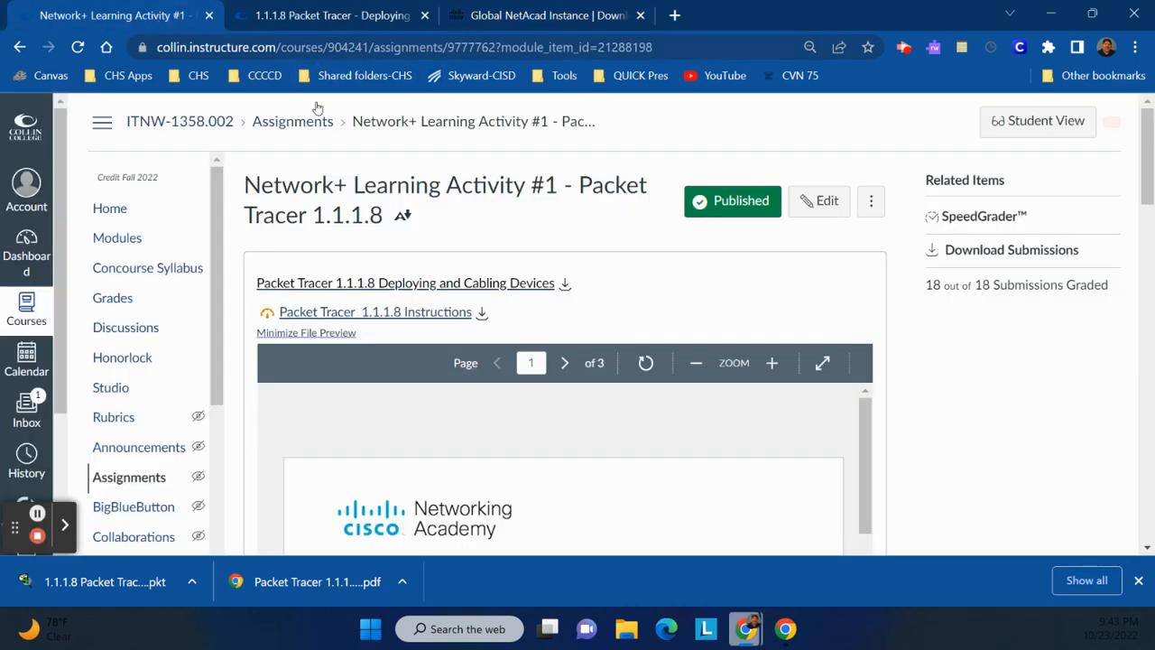
scroll(766, 274, "down", 10)
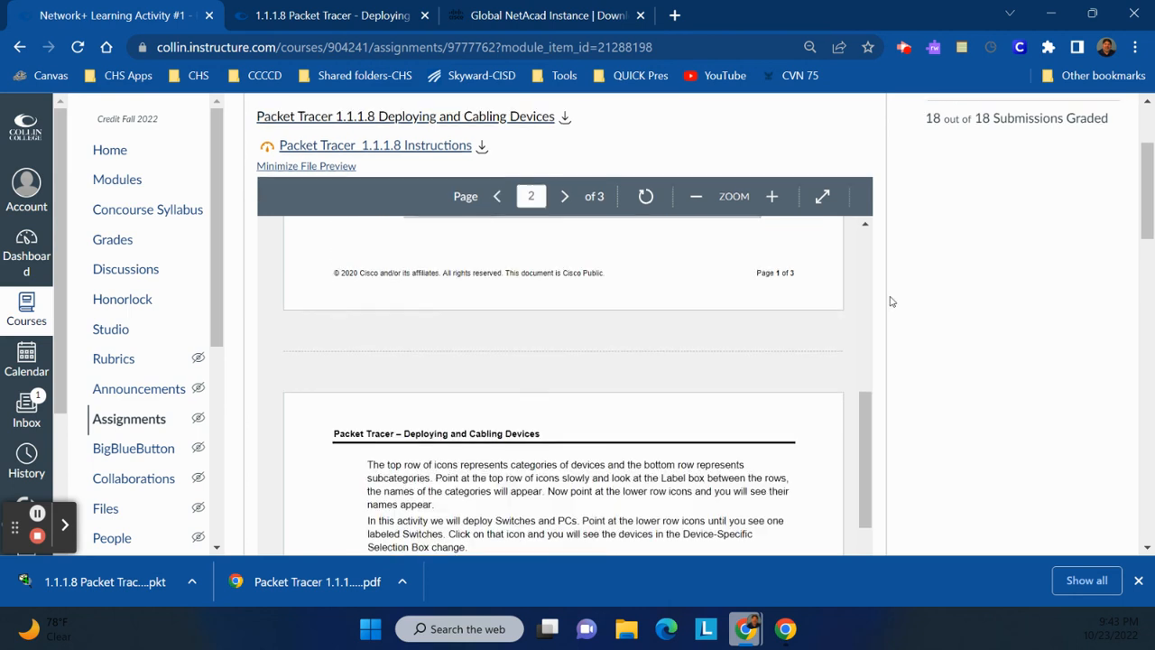
scroll(895, 305, "up", 3)
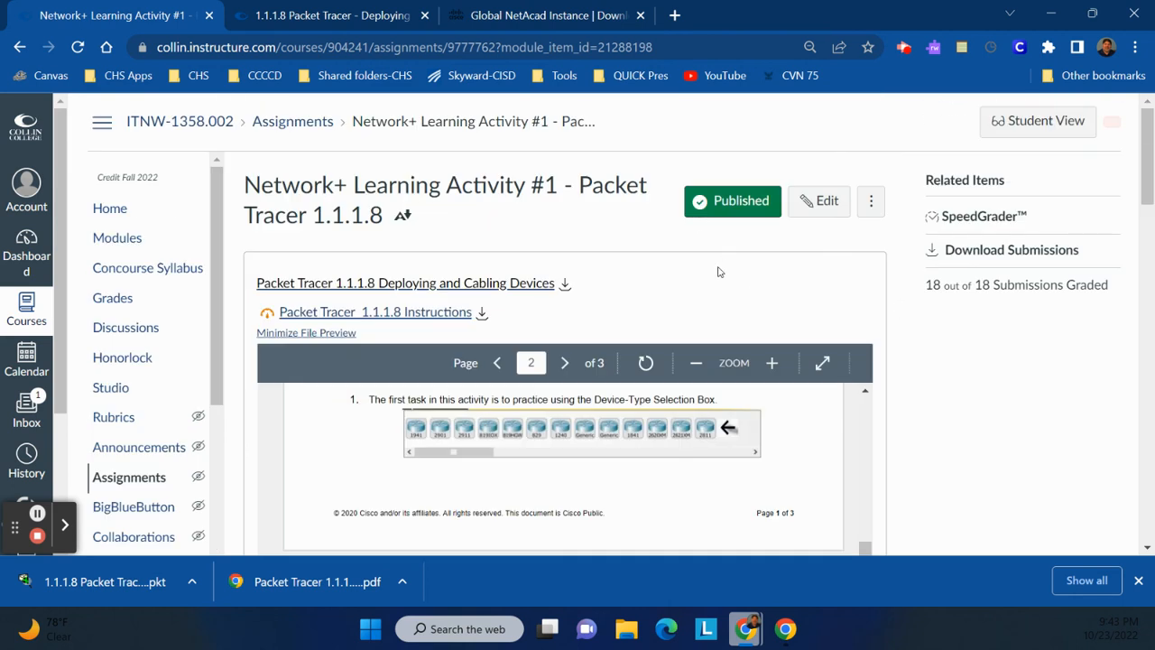